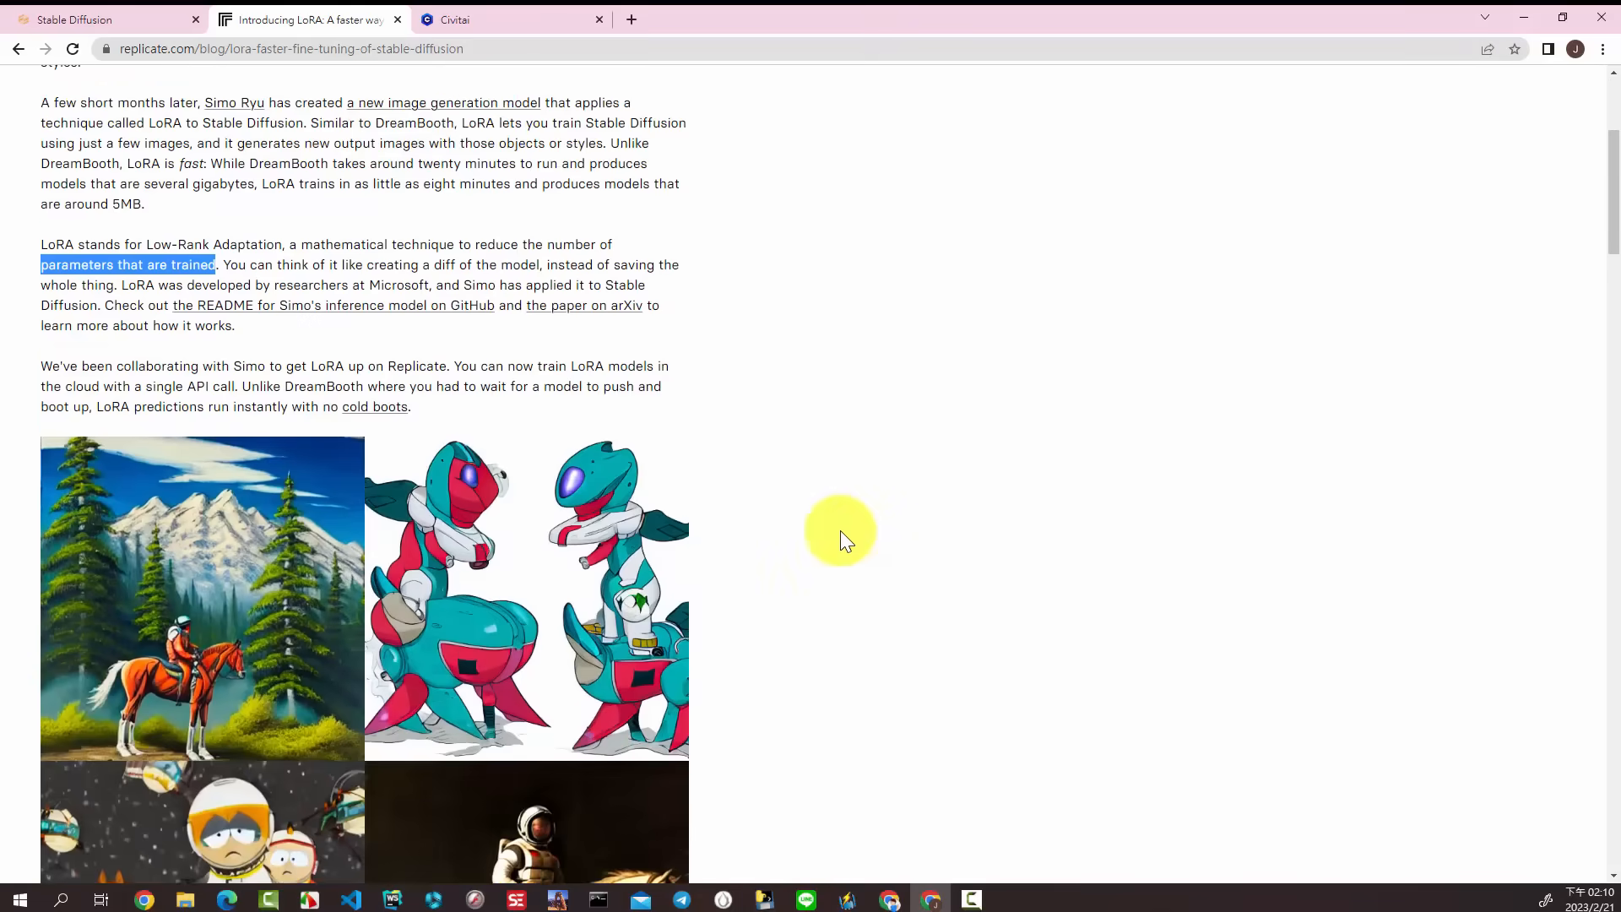
# Step: Read the "What's unique about LoRA?" section of the article, highlighting the bold lead phrases of its bullet points
pyautogui.scroll(-3, 792, 384)
pyautogui.scroll(-5, 794, 390)
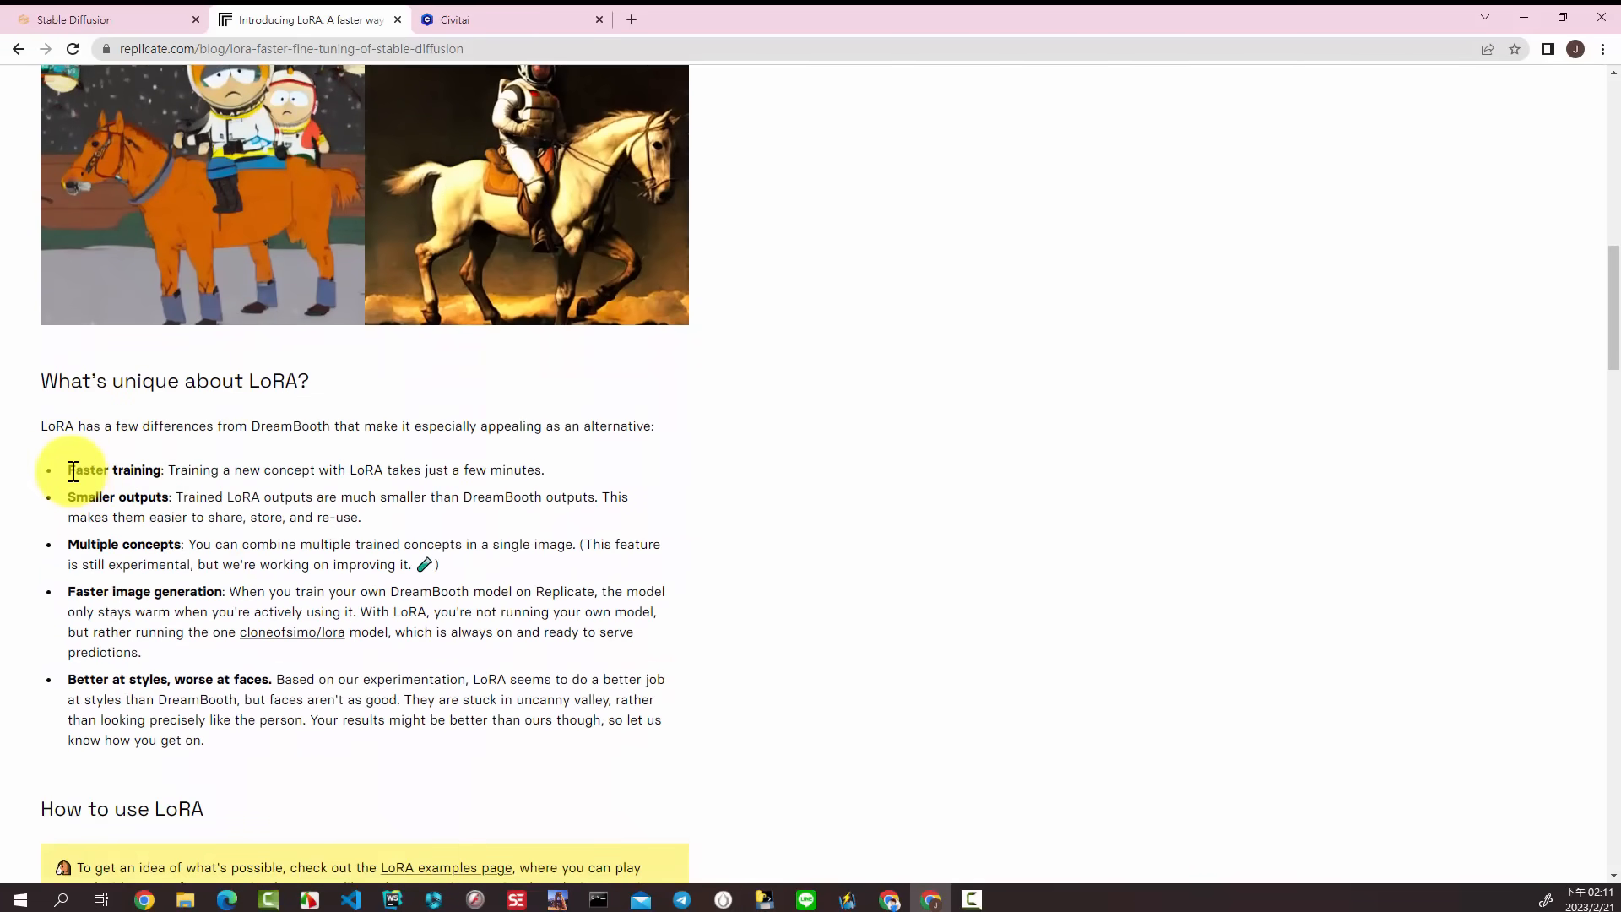
pyautogui.moveTo(69, 469); pyautogui.dragTo(163, 474)
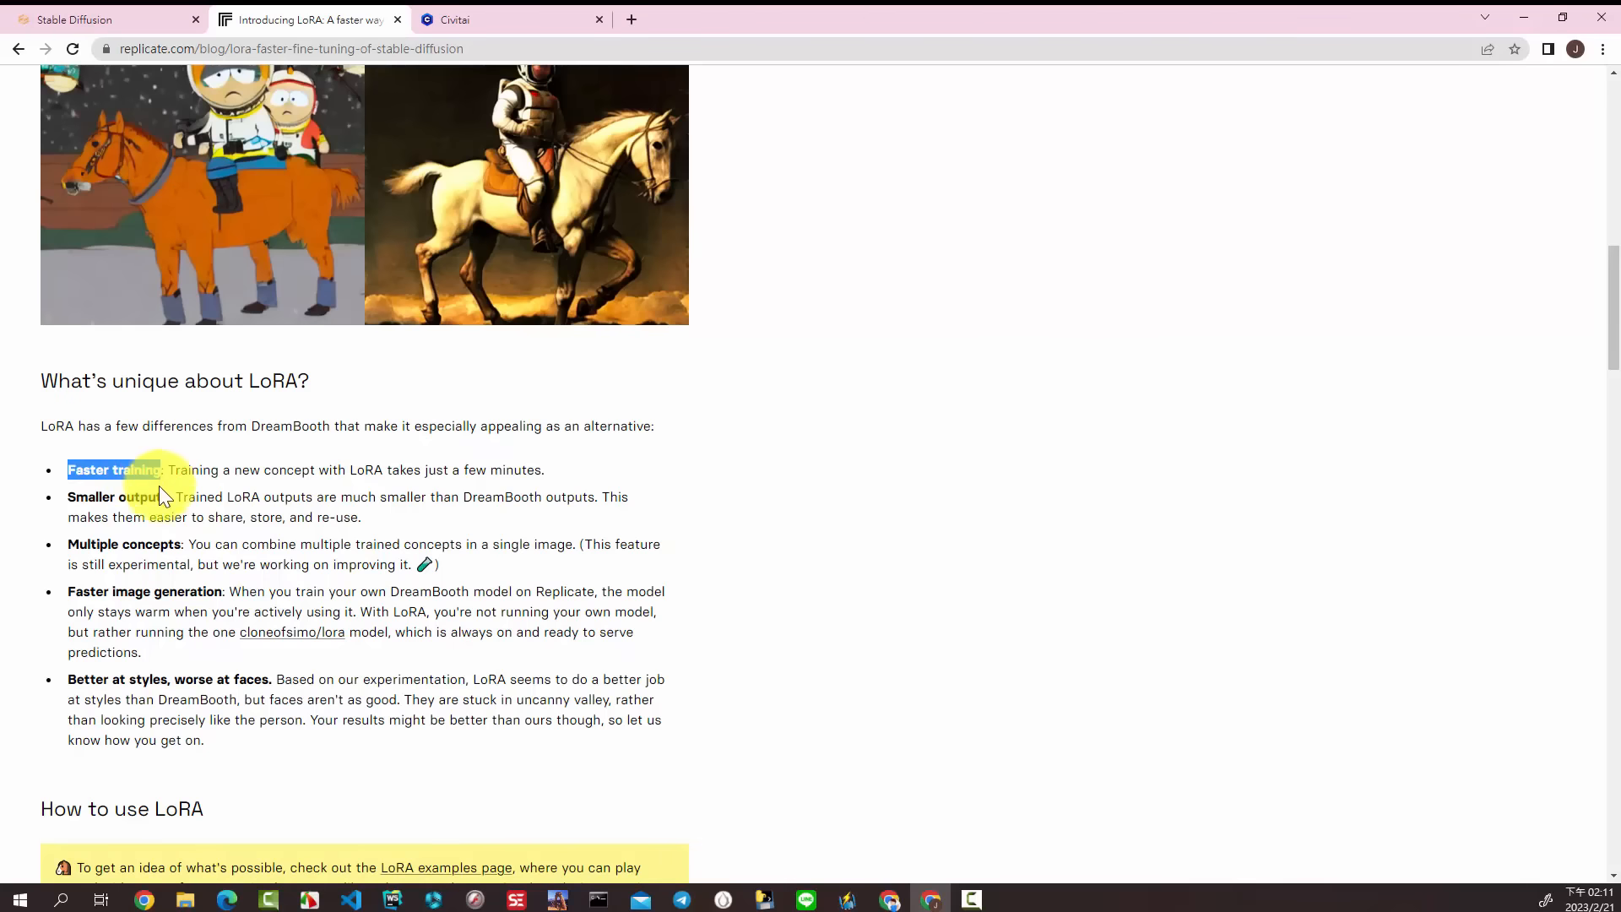
pyautogui.moveTo(67, 495); pyautogui.dragTo(163, 501)
pyautogui.moveTo(72, 545); pyautogui.dragTo(187, 546)
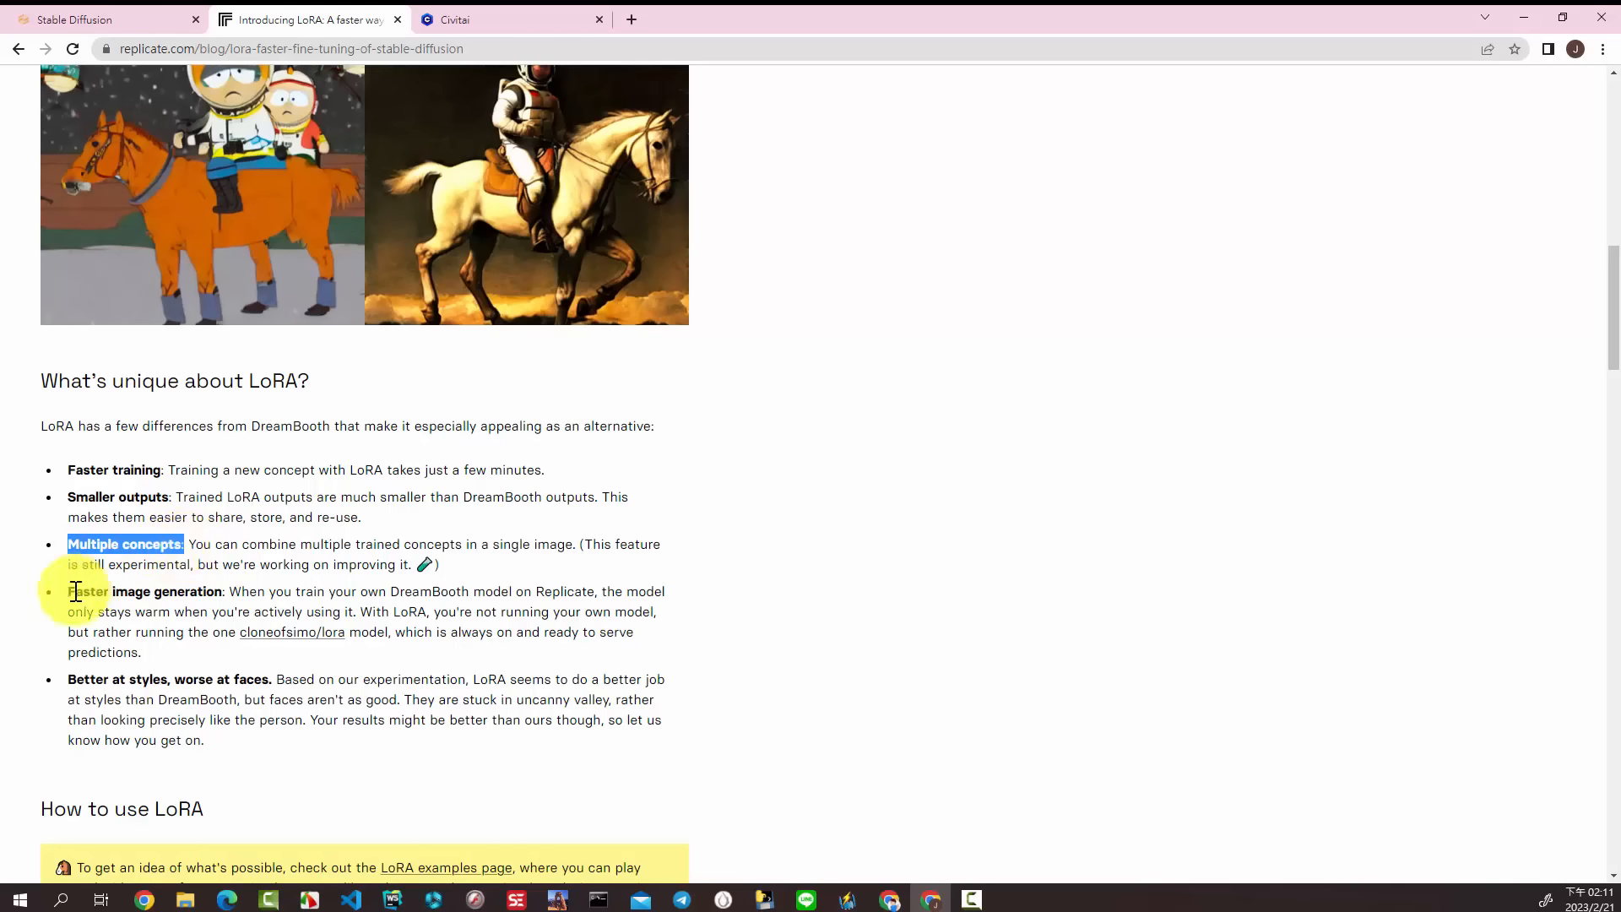
pyautogui.moveTo(69, 591); pyautogui.dragTo(221, 588)
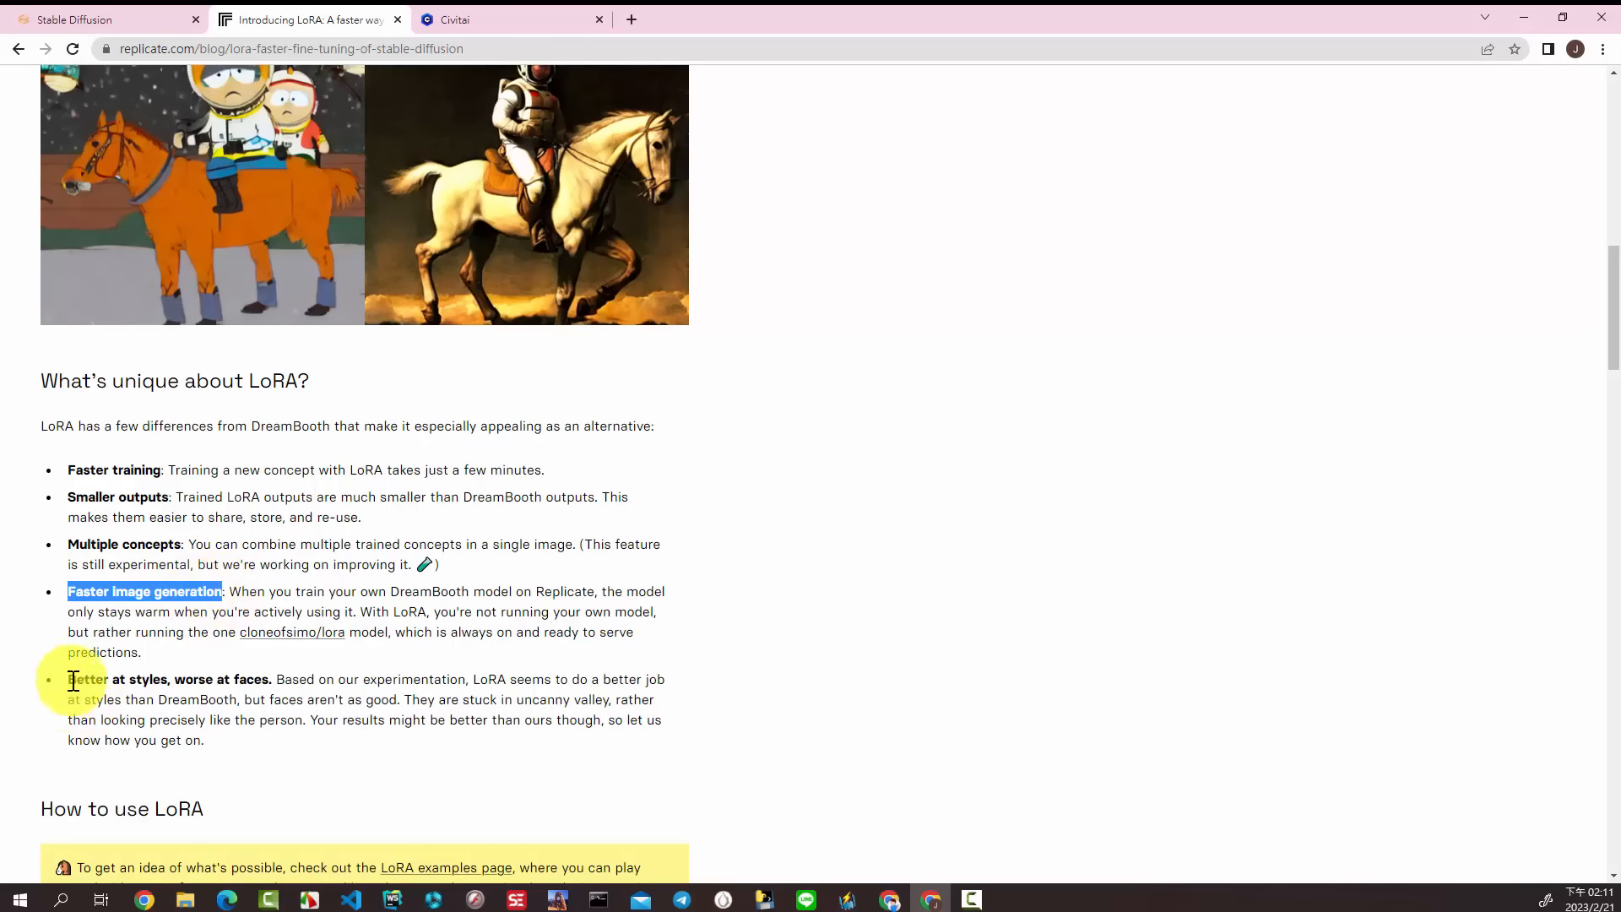
pyautogui.moveTo(71, 680); pyautogui.dragTo(268, 681)
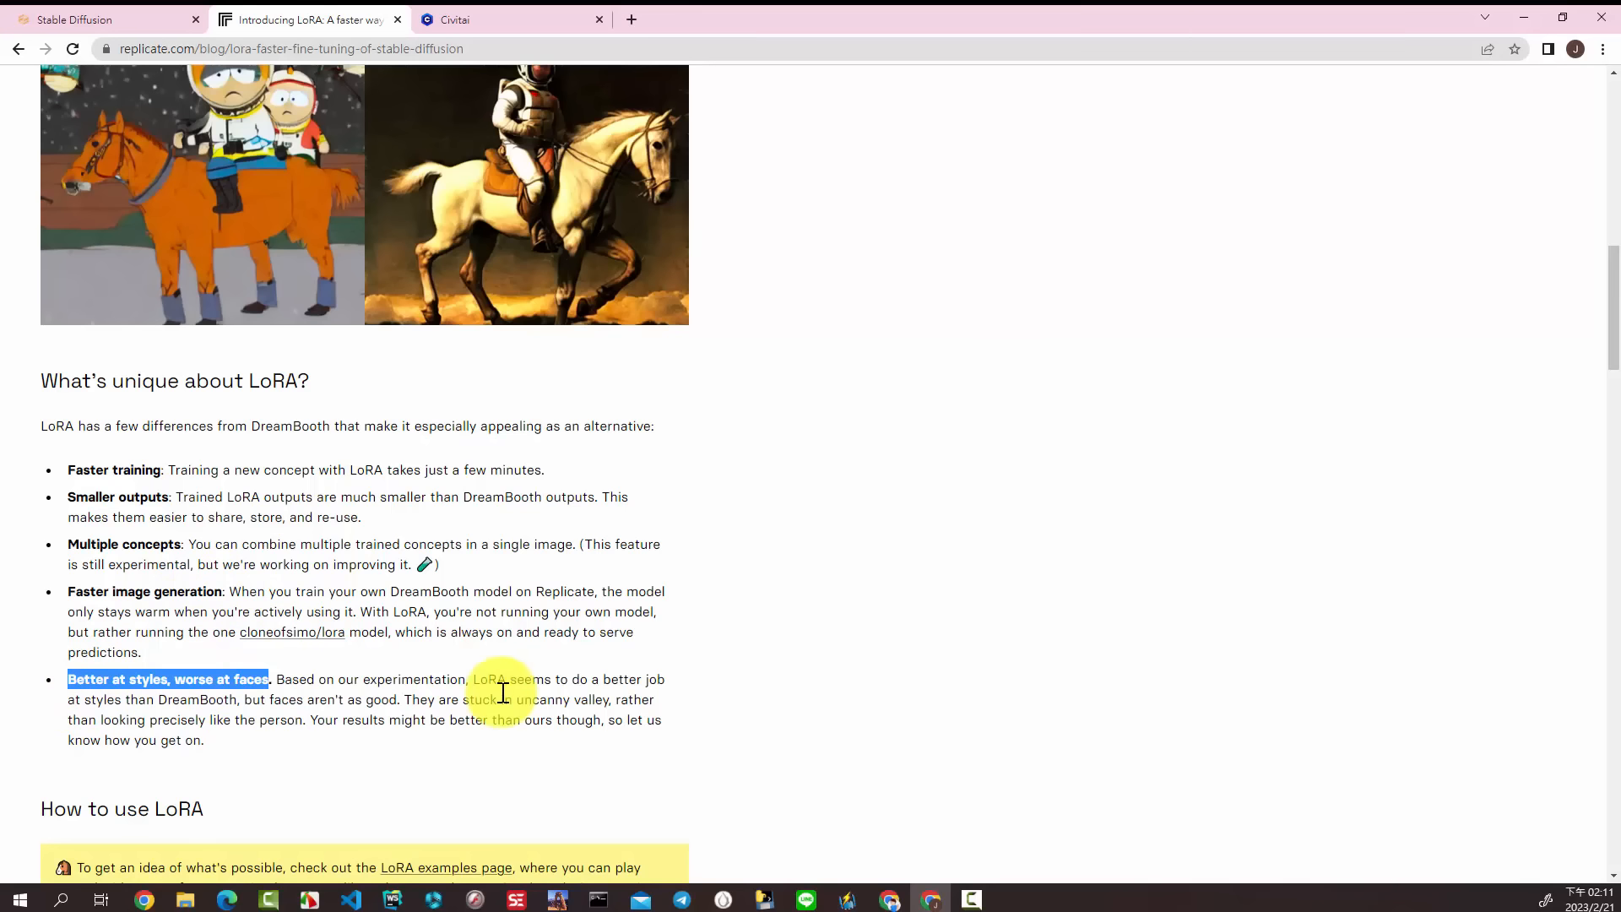
pyautogui.click(657, 608)
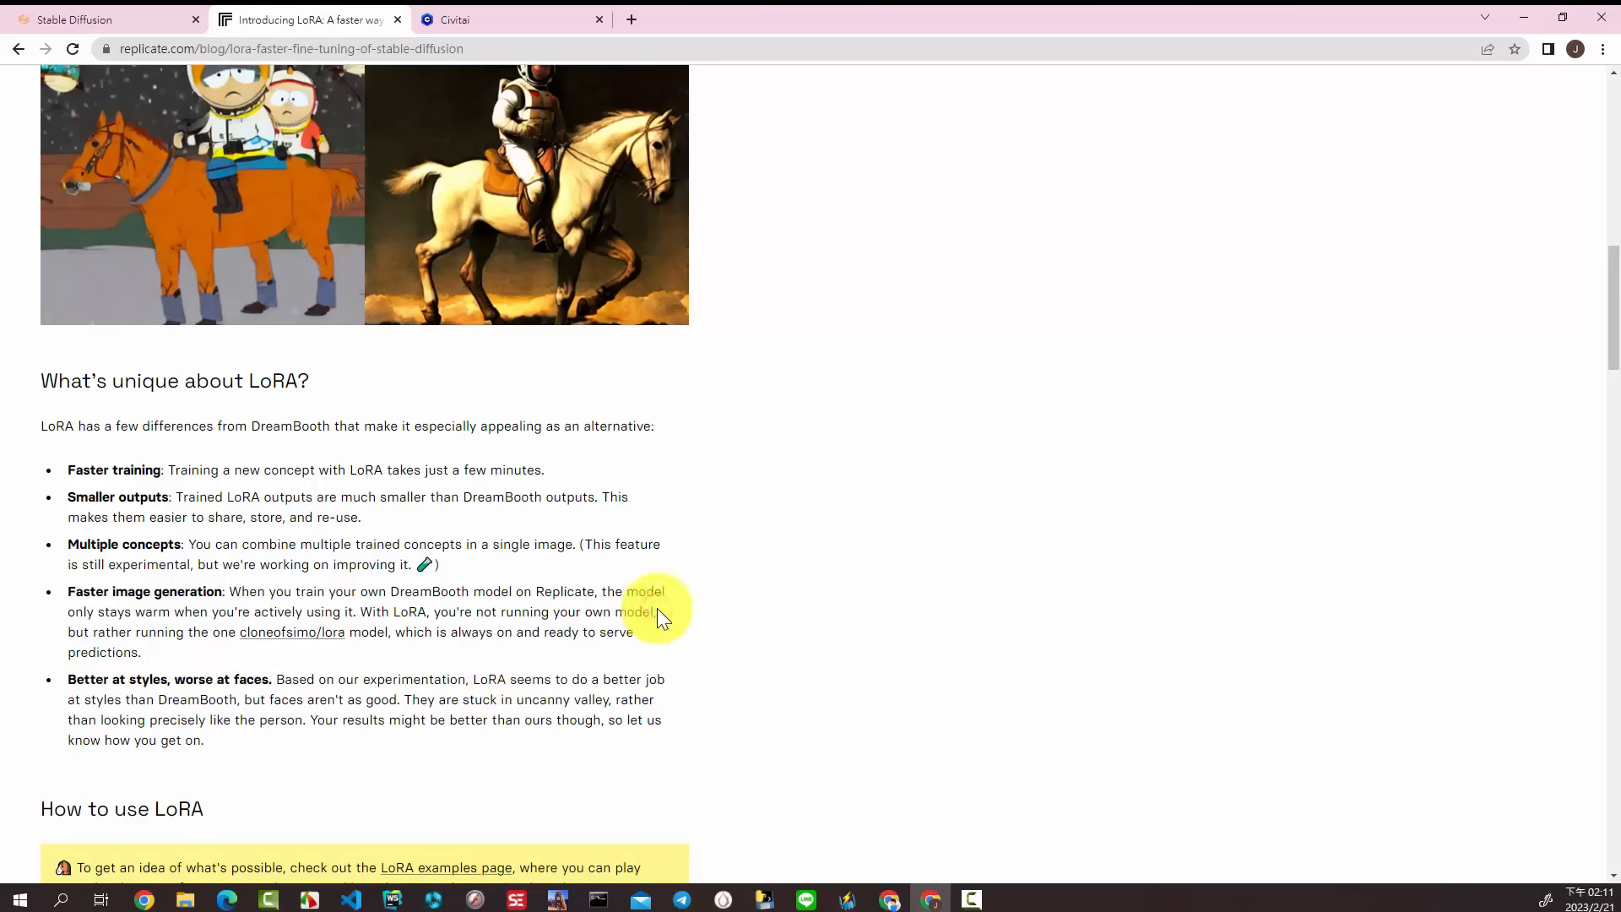
# Step: Switch to the Stable Diffusion web UI and load the list of available extensions from the default index URL
pyautogui.click(98, 17)
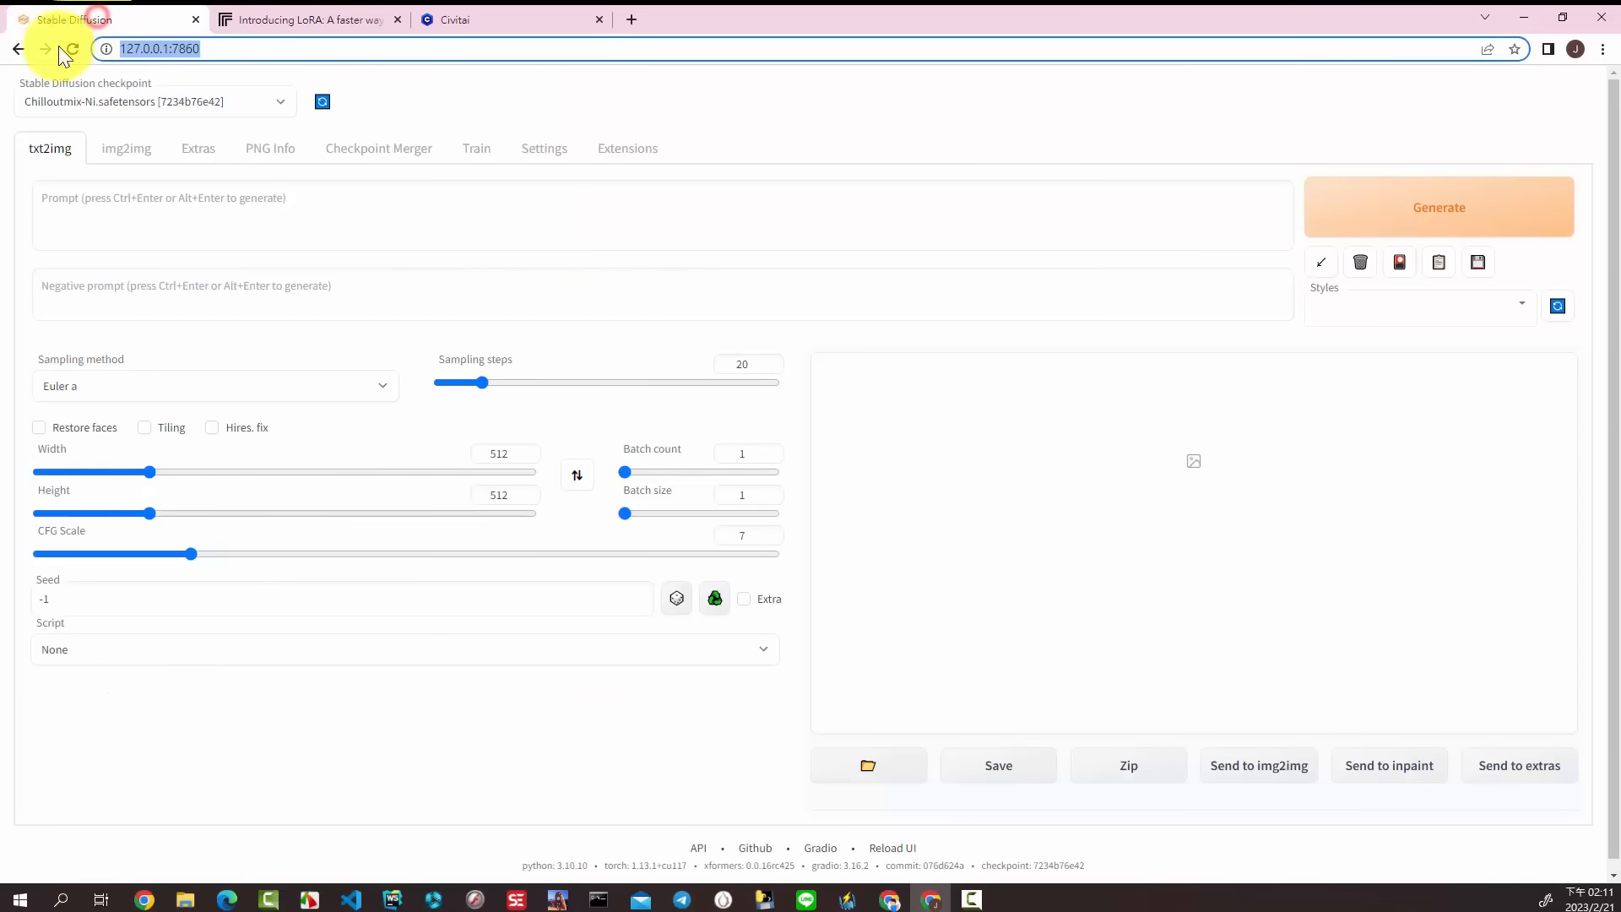
pyautogui.click(244, 54)
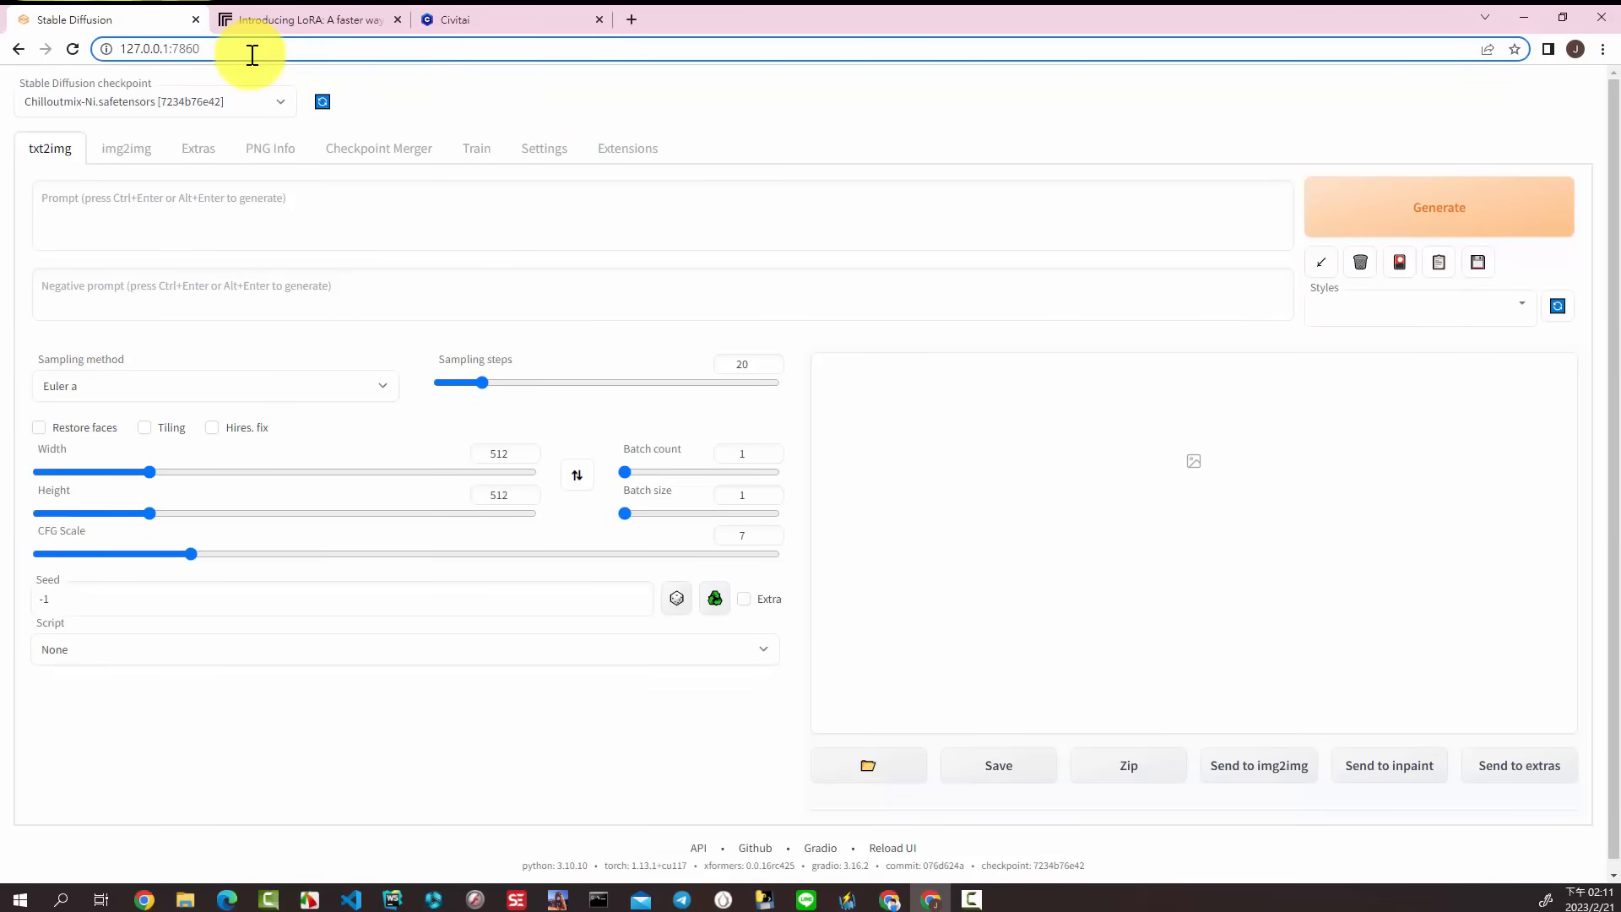
pyautogui.click(623, 152)
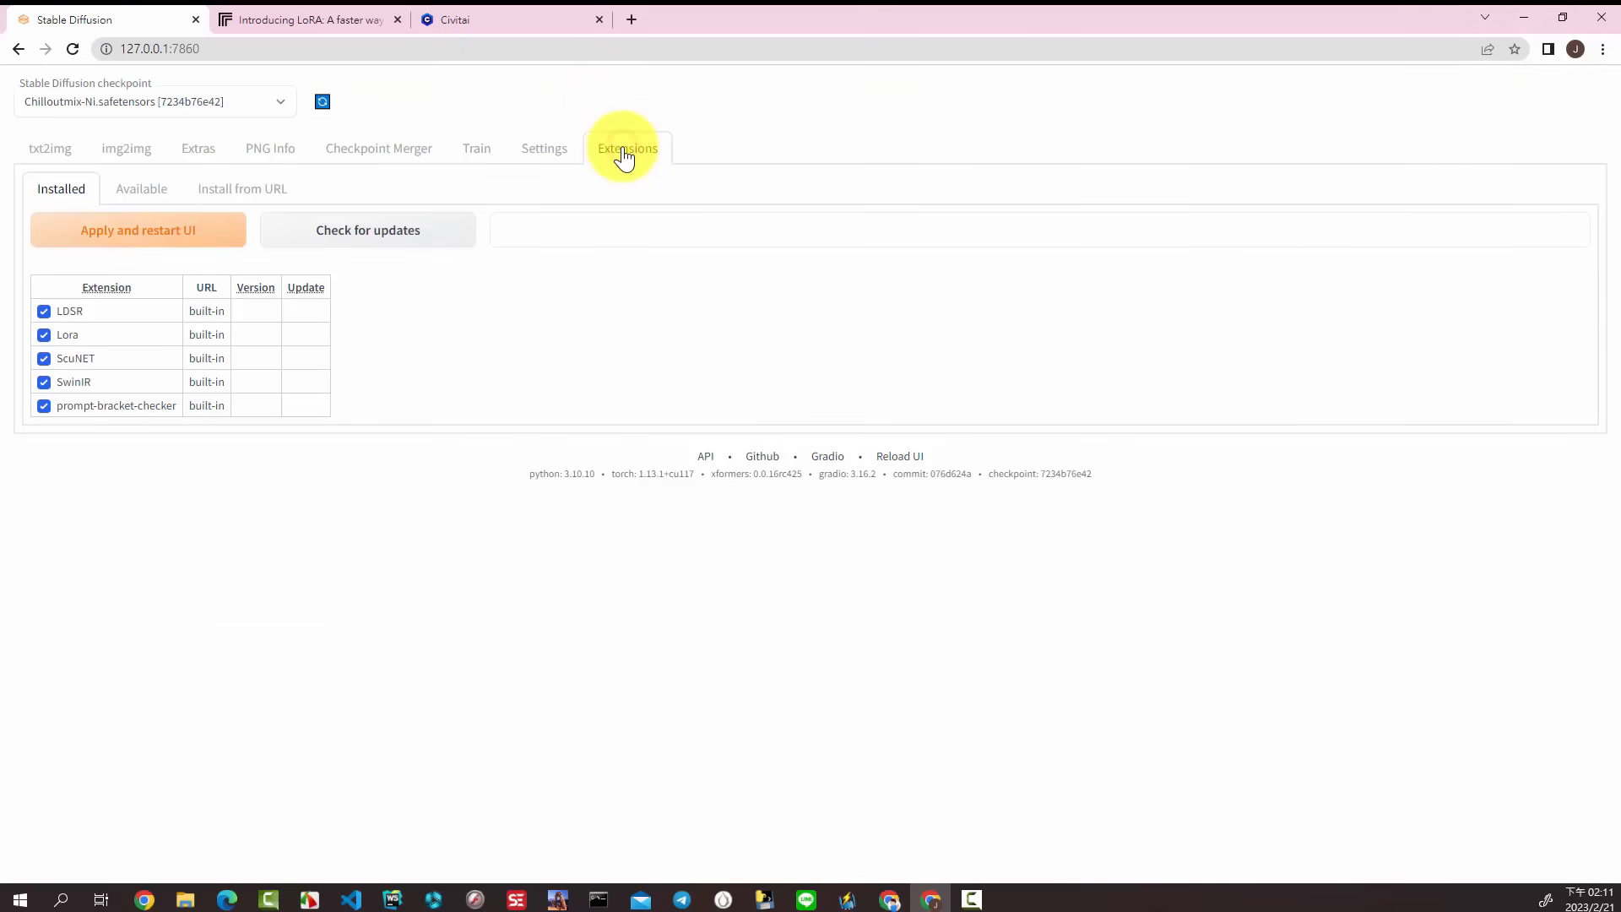
pyautogui.click(140, 211)
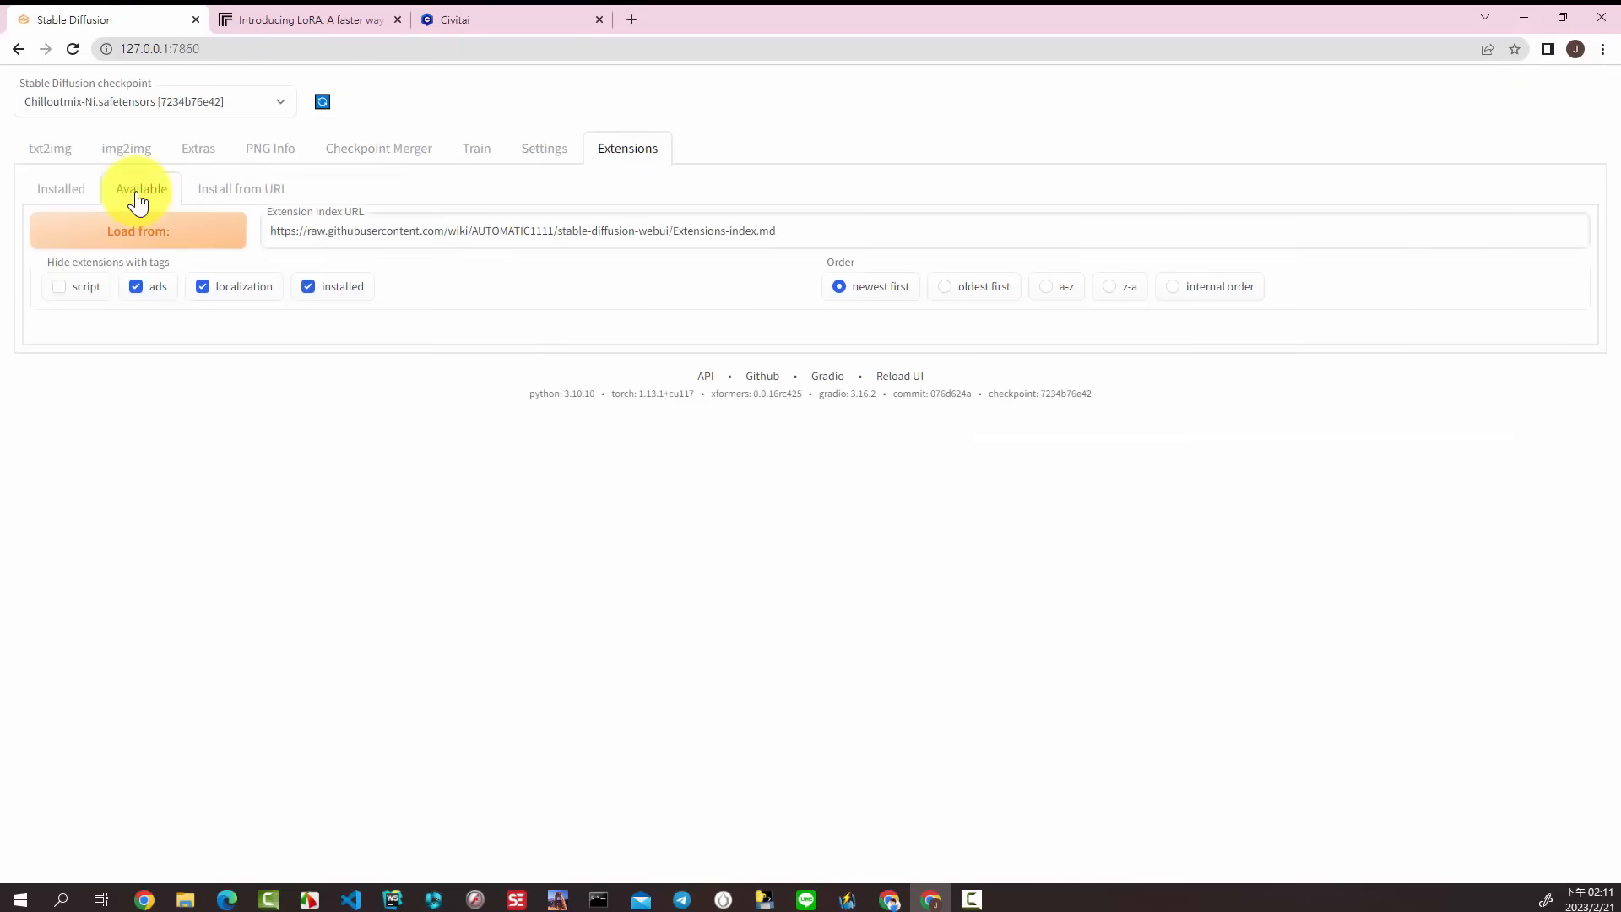
pyautogui.click(154, 230)
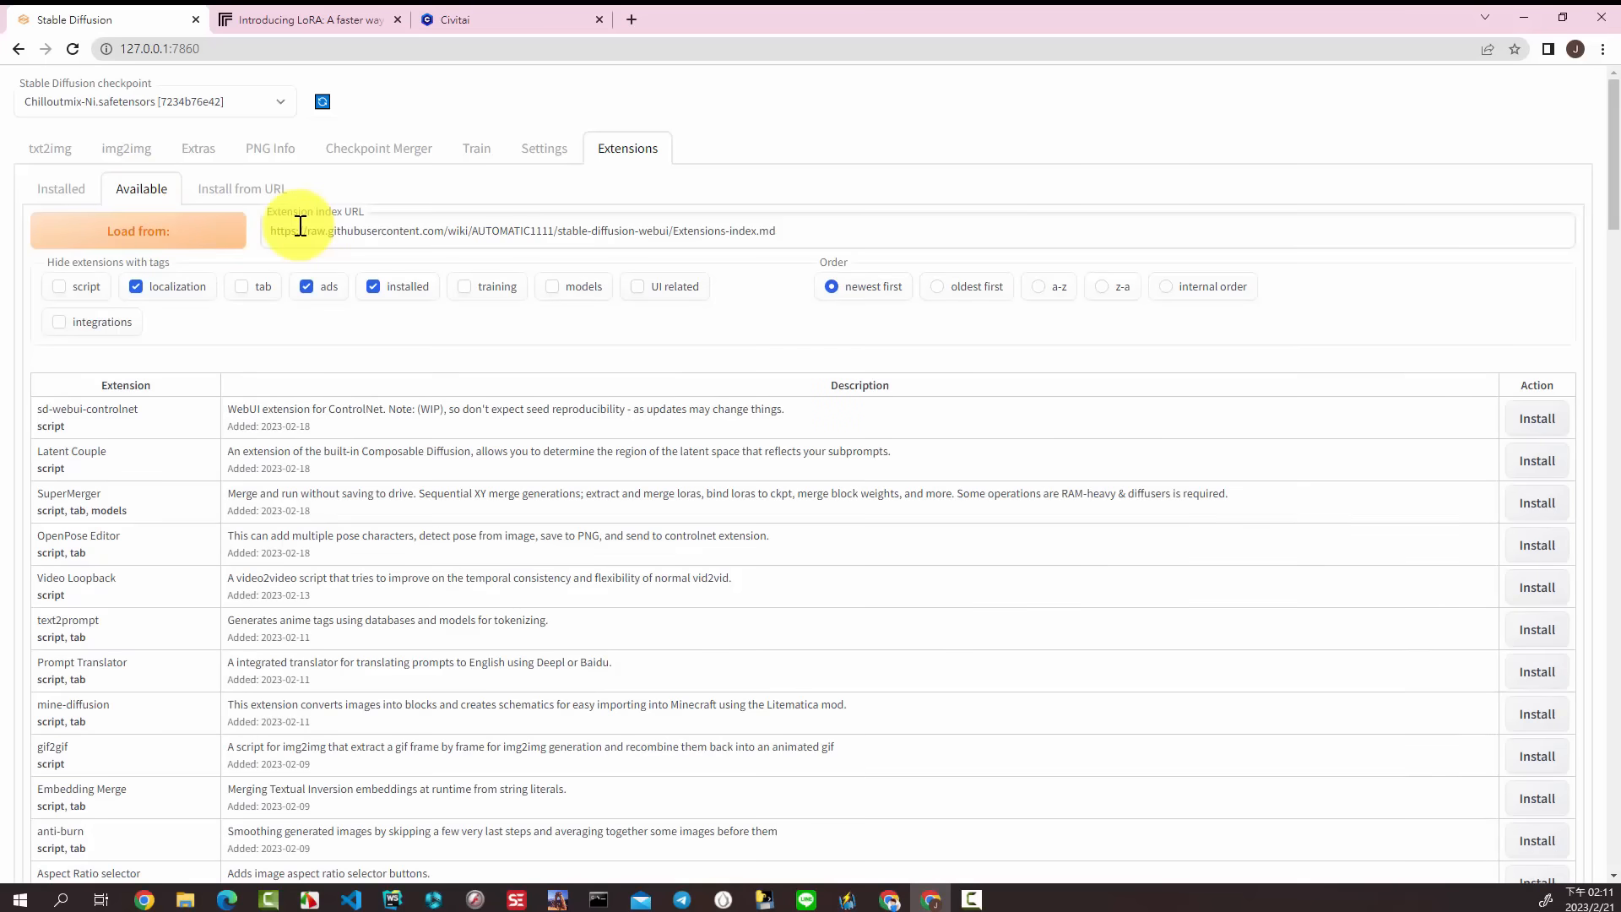
# Step: Find "lora" in the available extensions list and install the Kohya-ss Additional Networks extension
pyautogui.hotkey('ctrl', 'f')
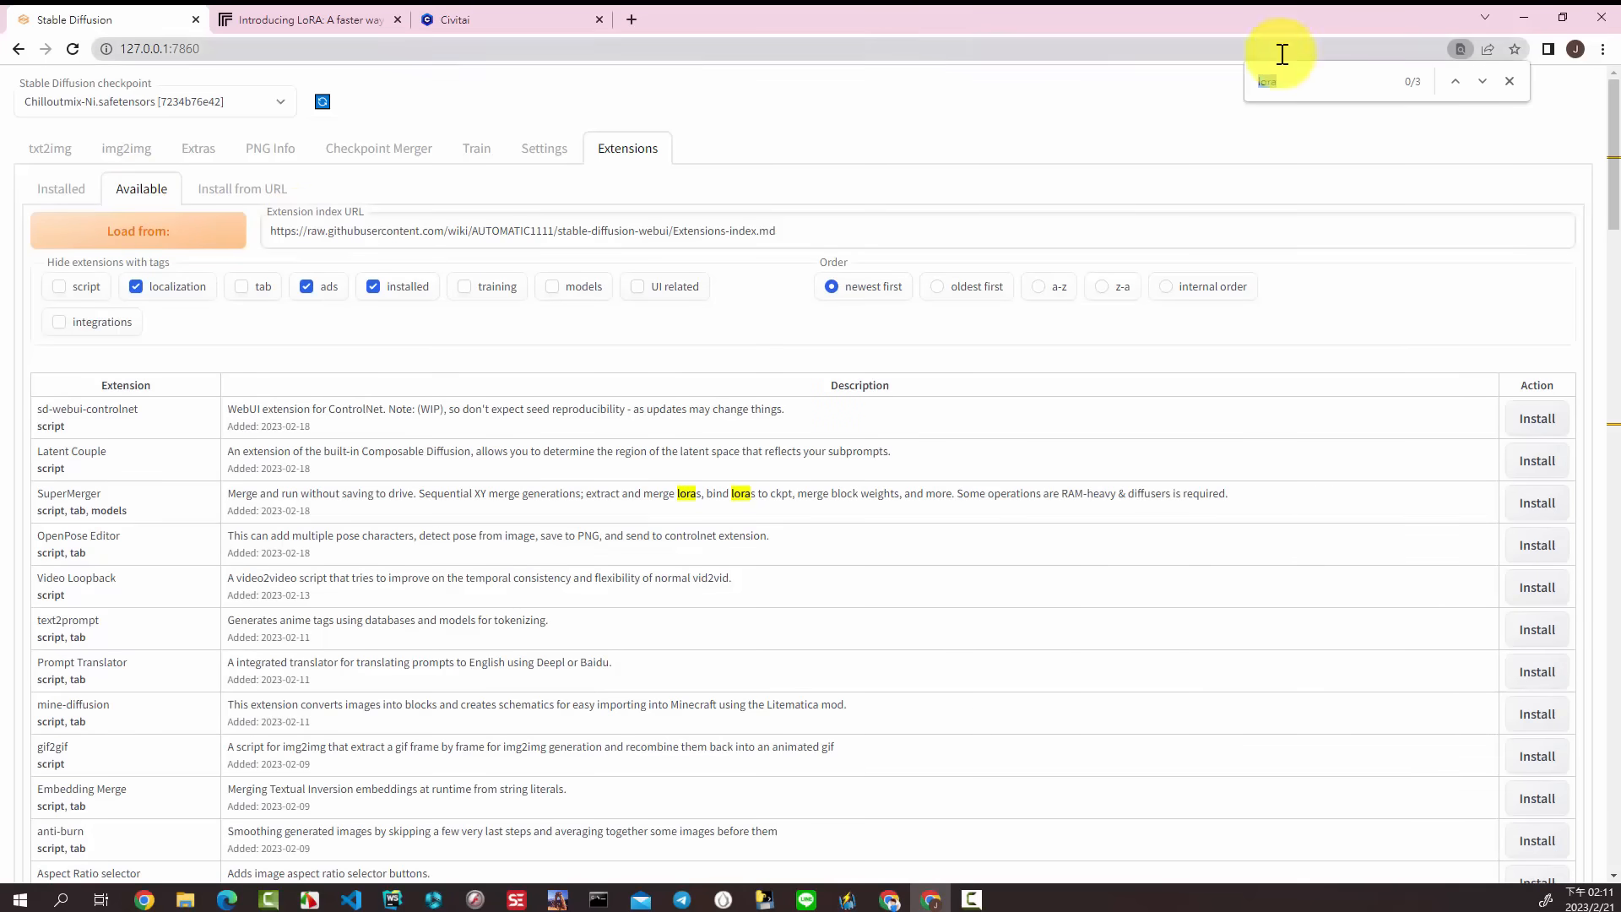
pyautogui.click(1292, 87)
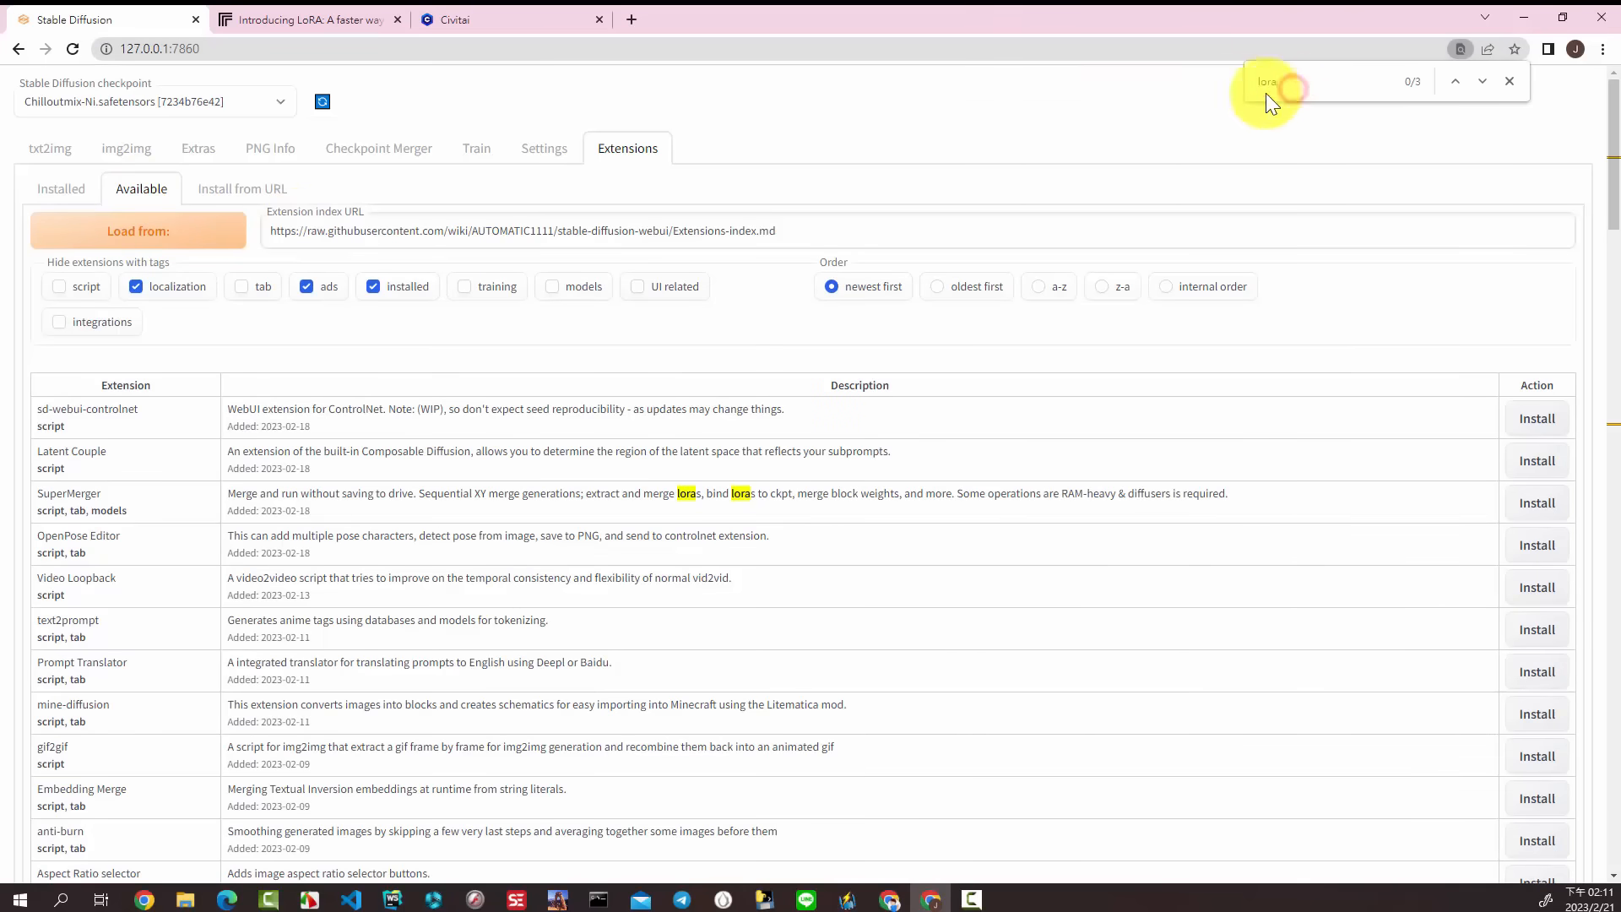
pyautogui.click(1481, 84)
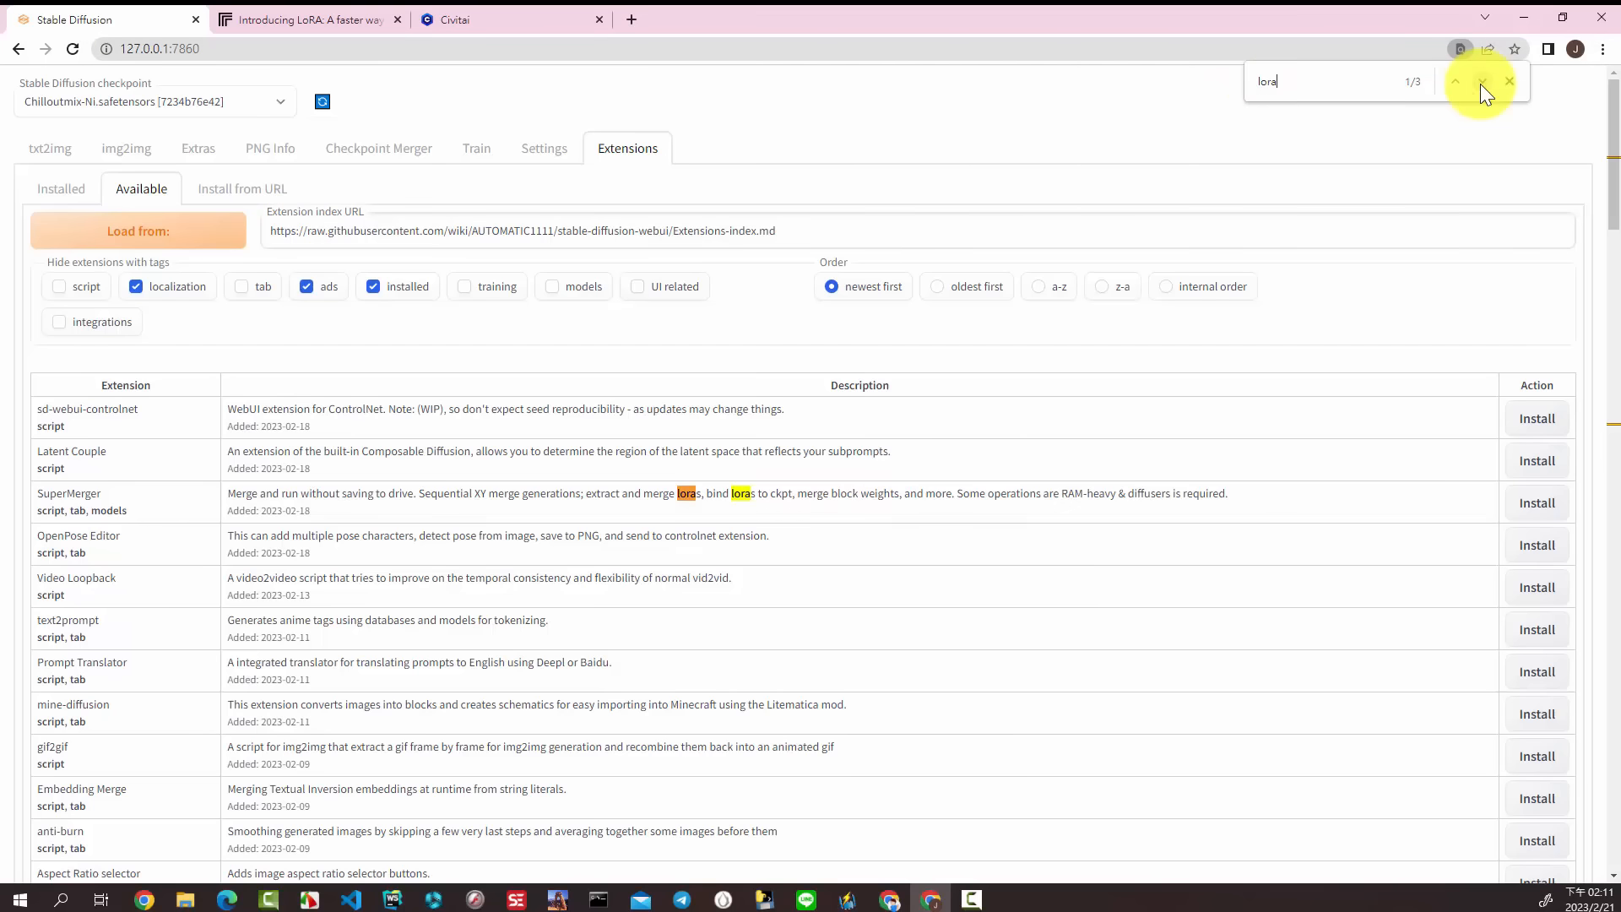
pyautogui.click(1482, 83)
pyautogui.click(1481, 83)
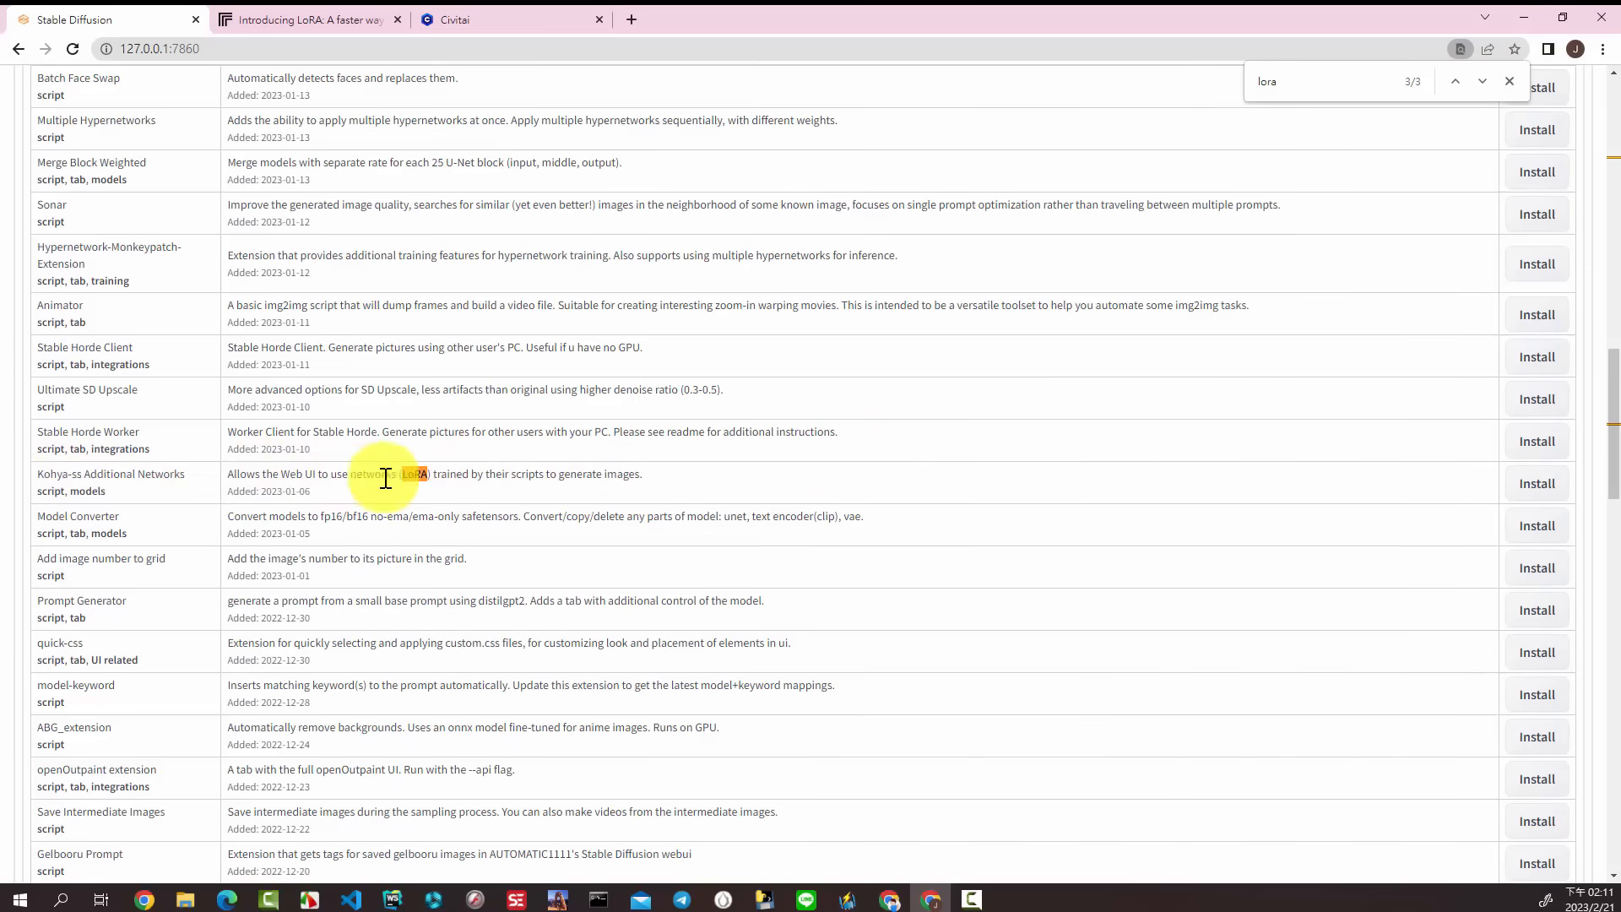
pyautogui.click(689, 479)
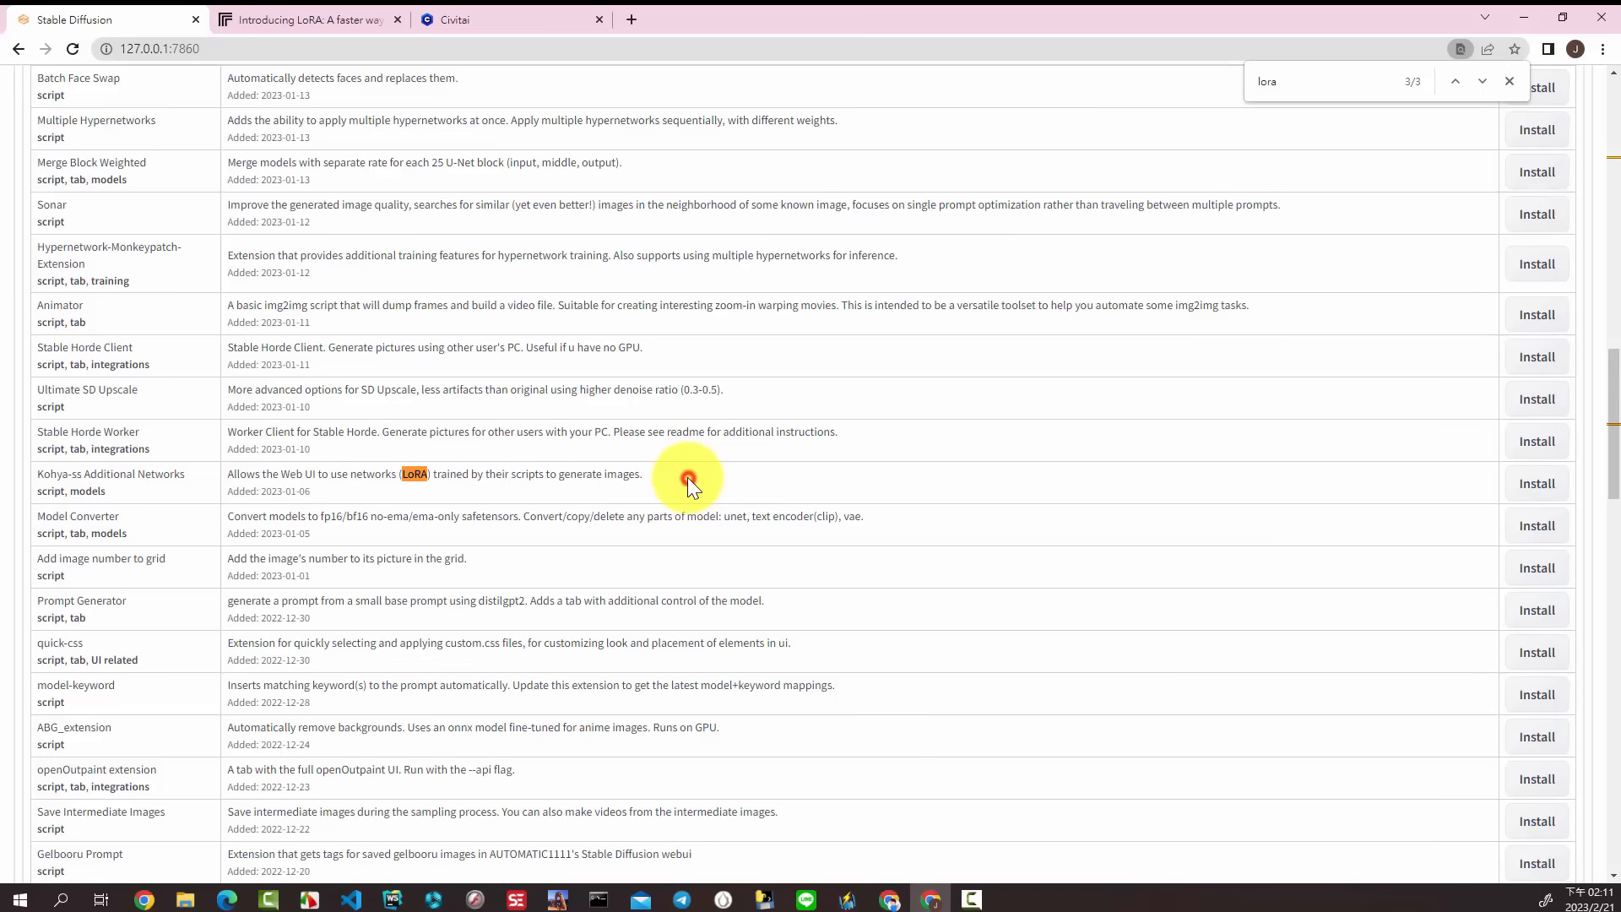
pyautogui.click(1528, 483)
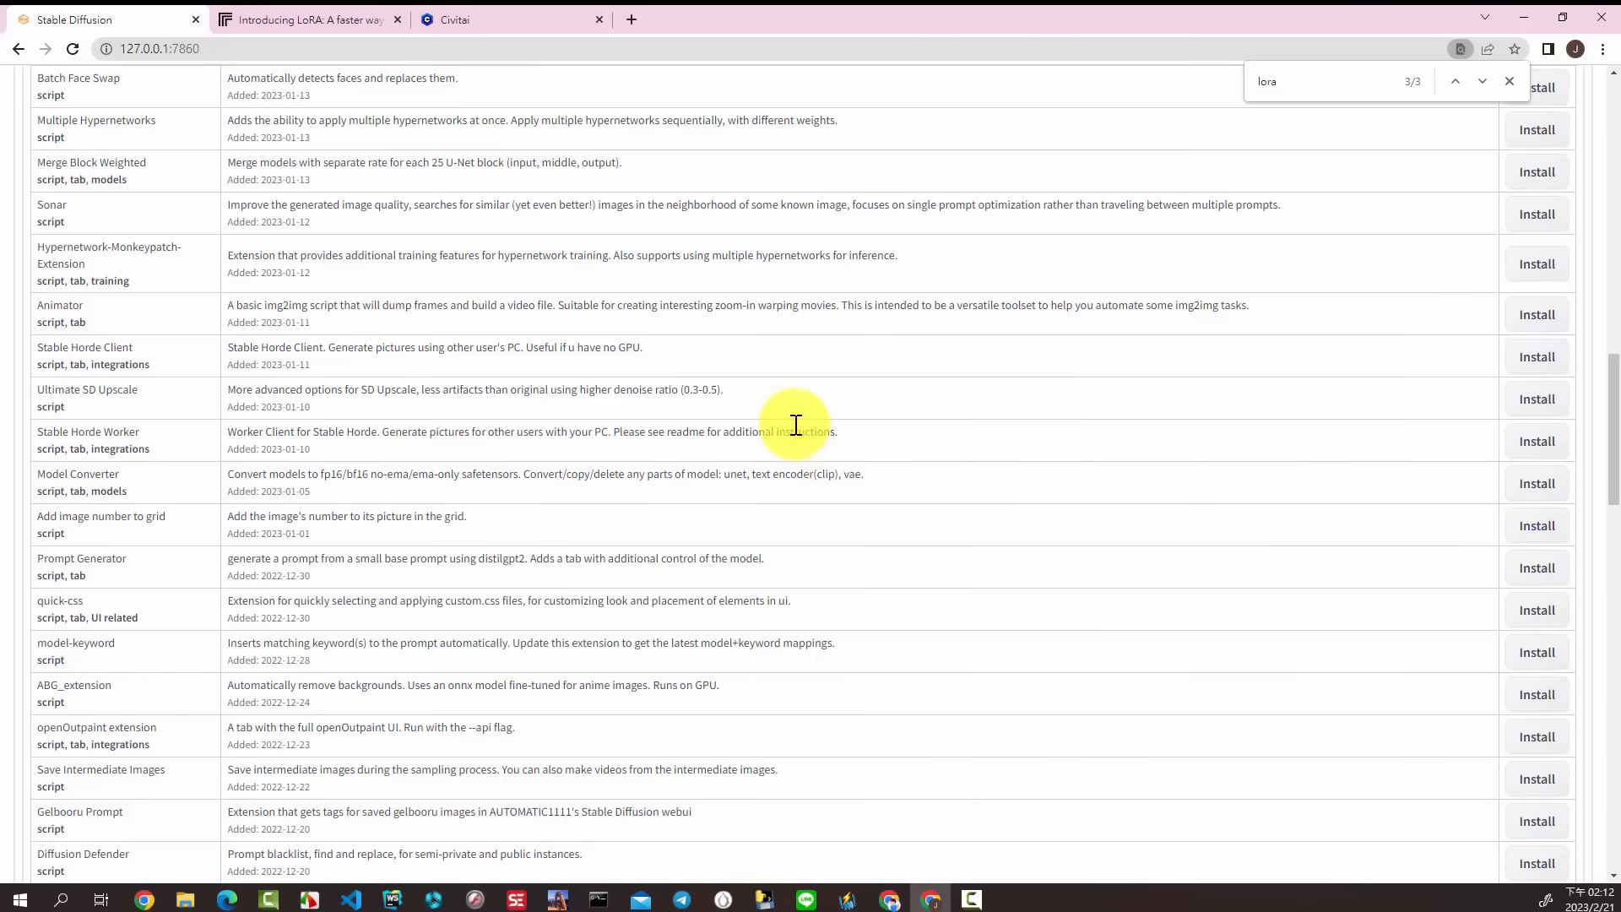
# Step: Return to the installed extensions, then apply the changes and restart the UI with sd-webui-additional-networks enabled
pyautogui.scroll(15, 802, 426)
pyautogui.scroll(5, 795, 424)
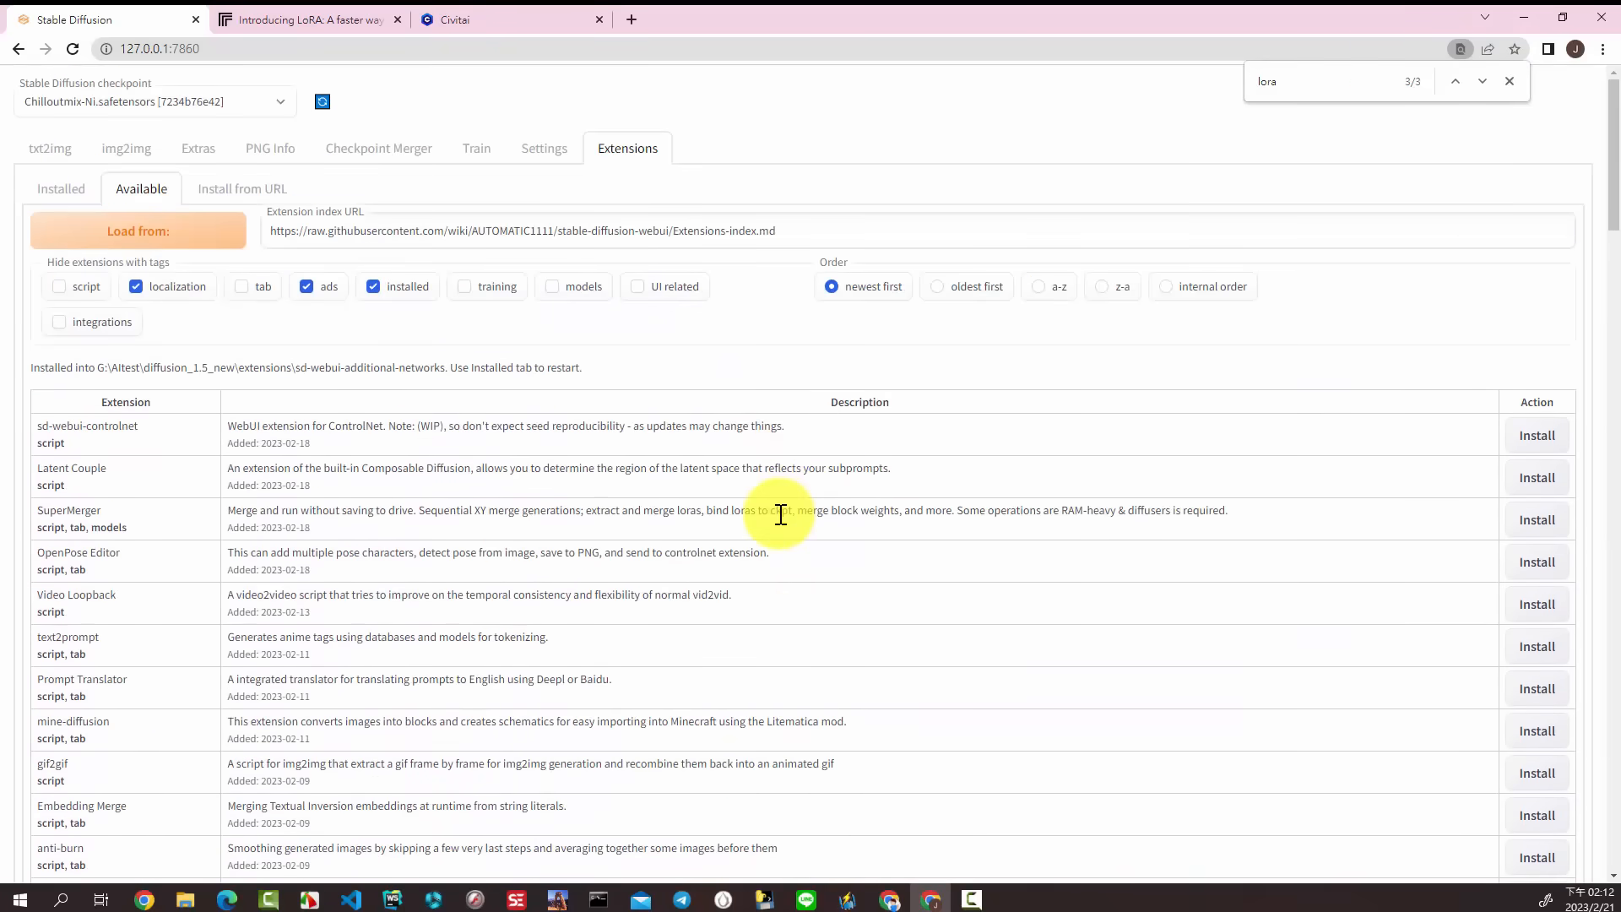
pyautogui.click(71, 189)
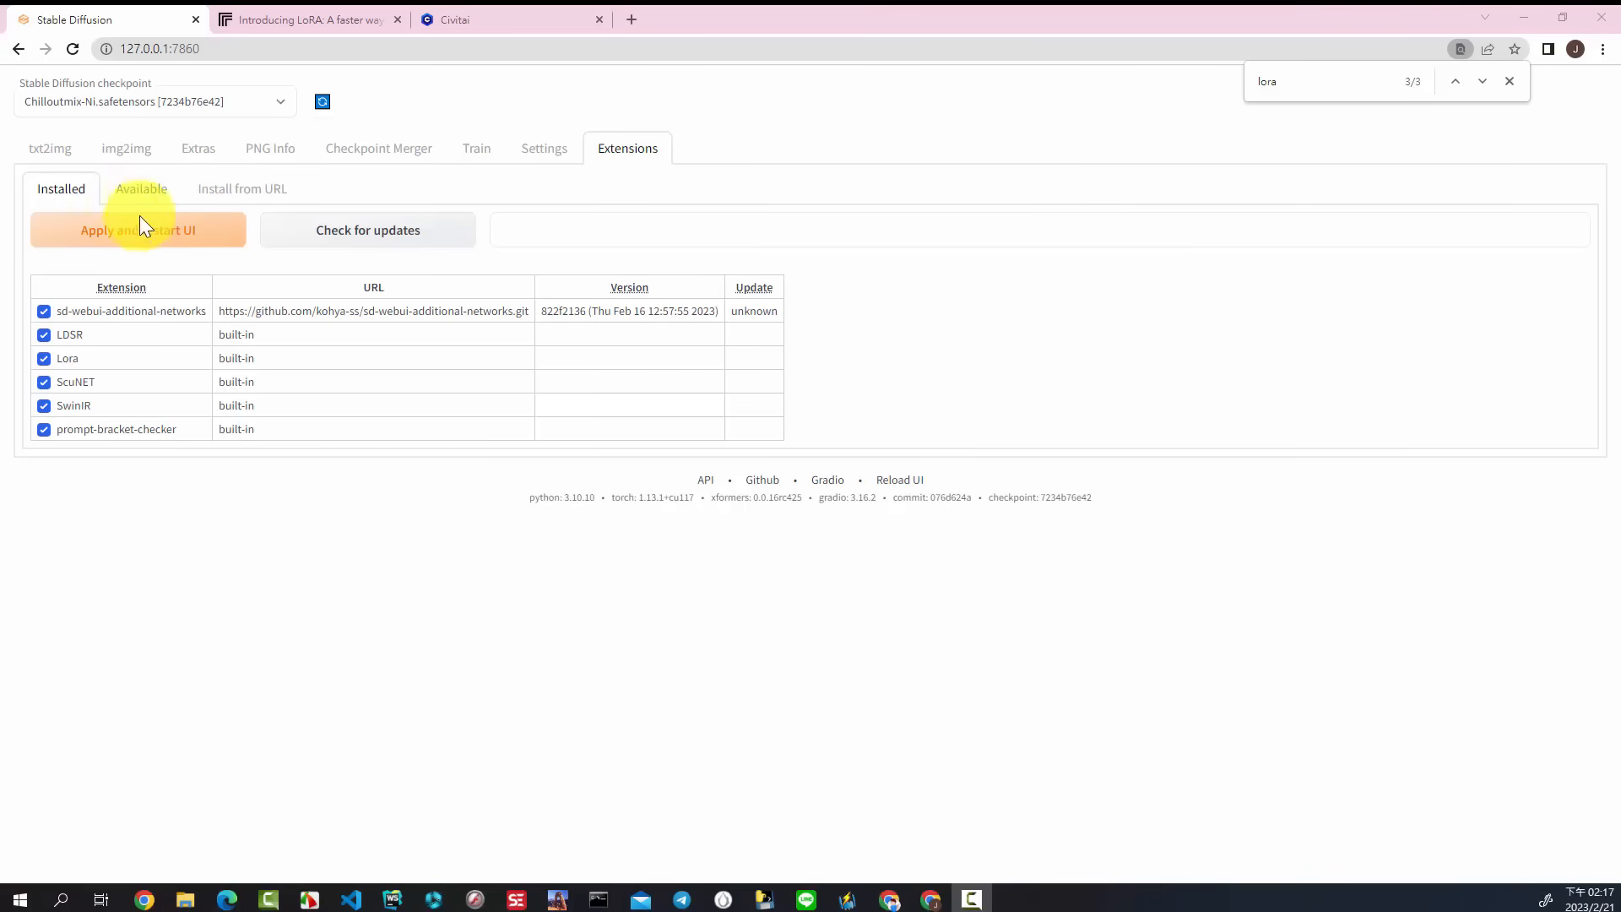
pyautogui.click(141, 243)
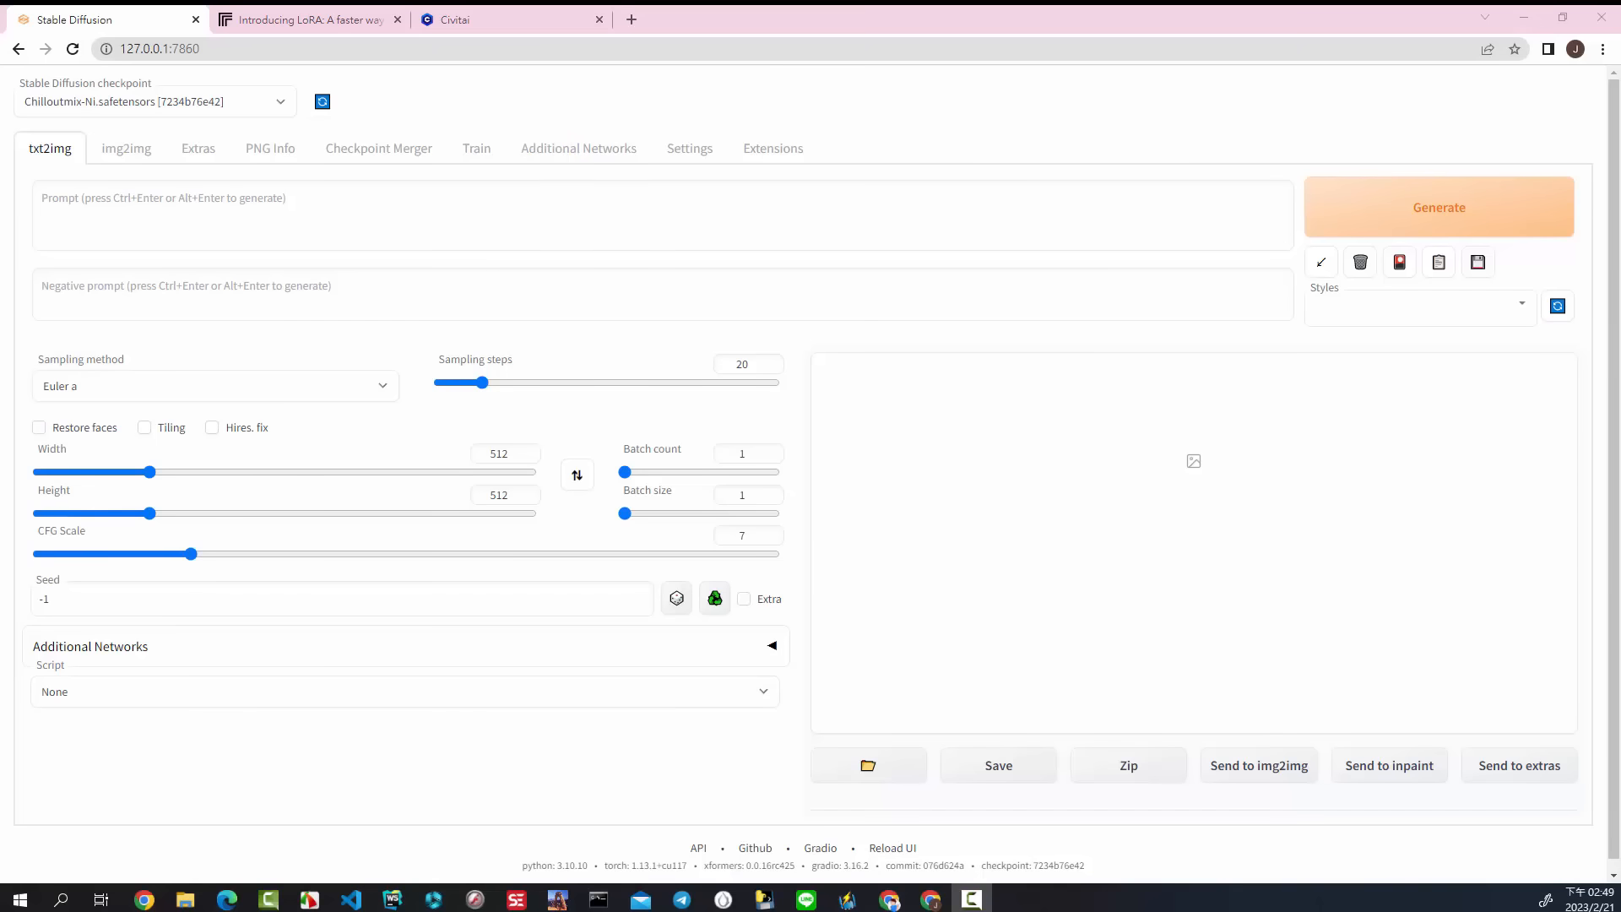
# Step: Switch to Civitai, open the Taiwan Doll Likeness LoRA page and download its latest version
pyautogui.click(464, 20)
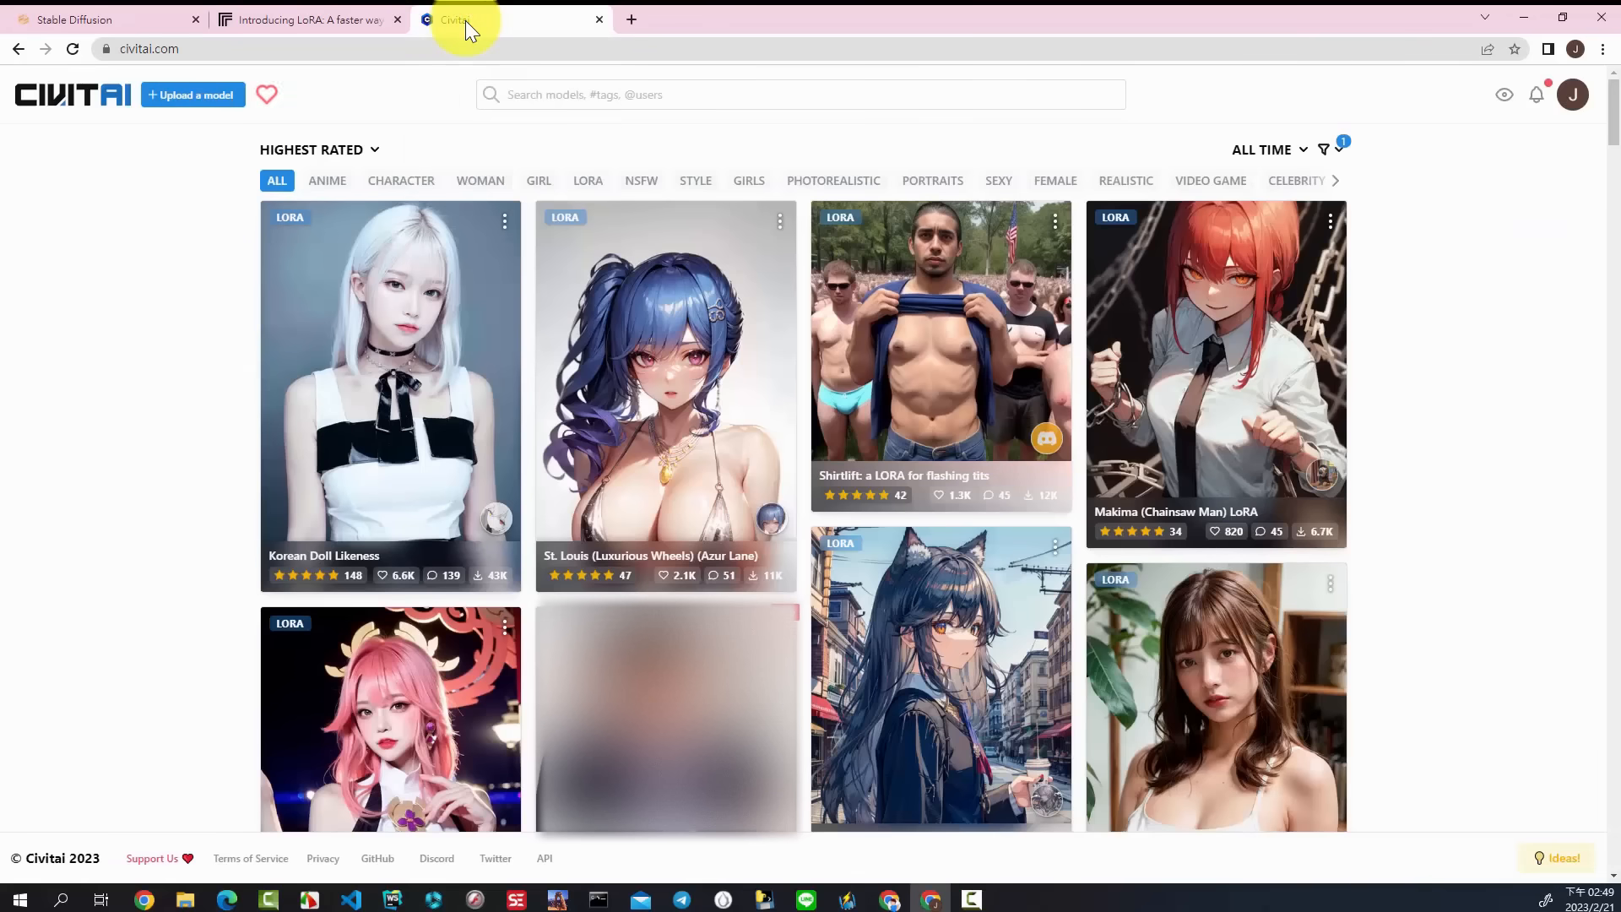
pyautogui.scroll(-5, 1414, 317)
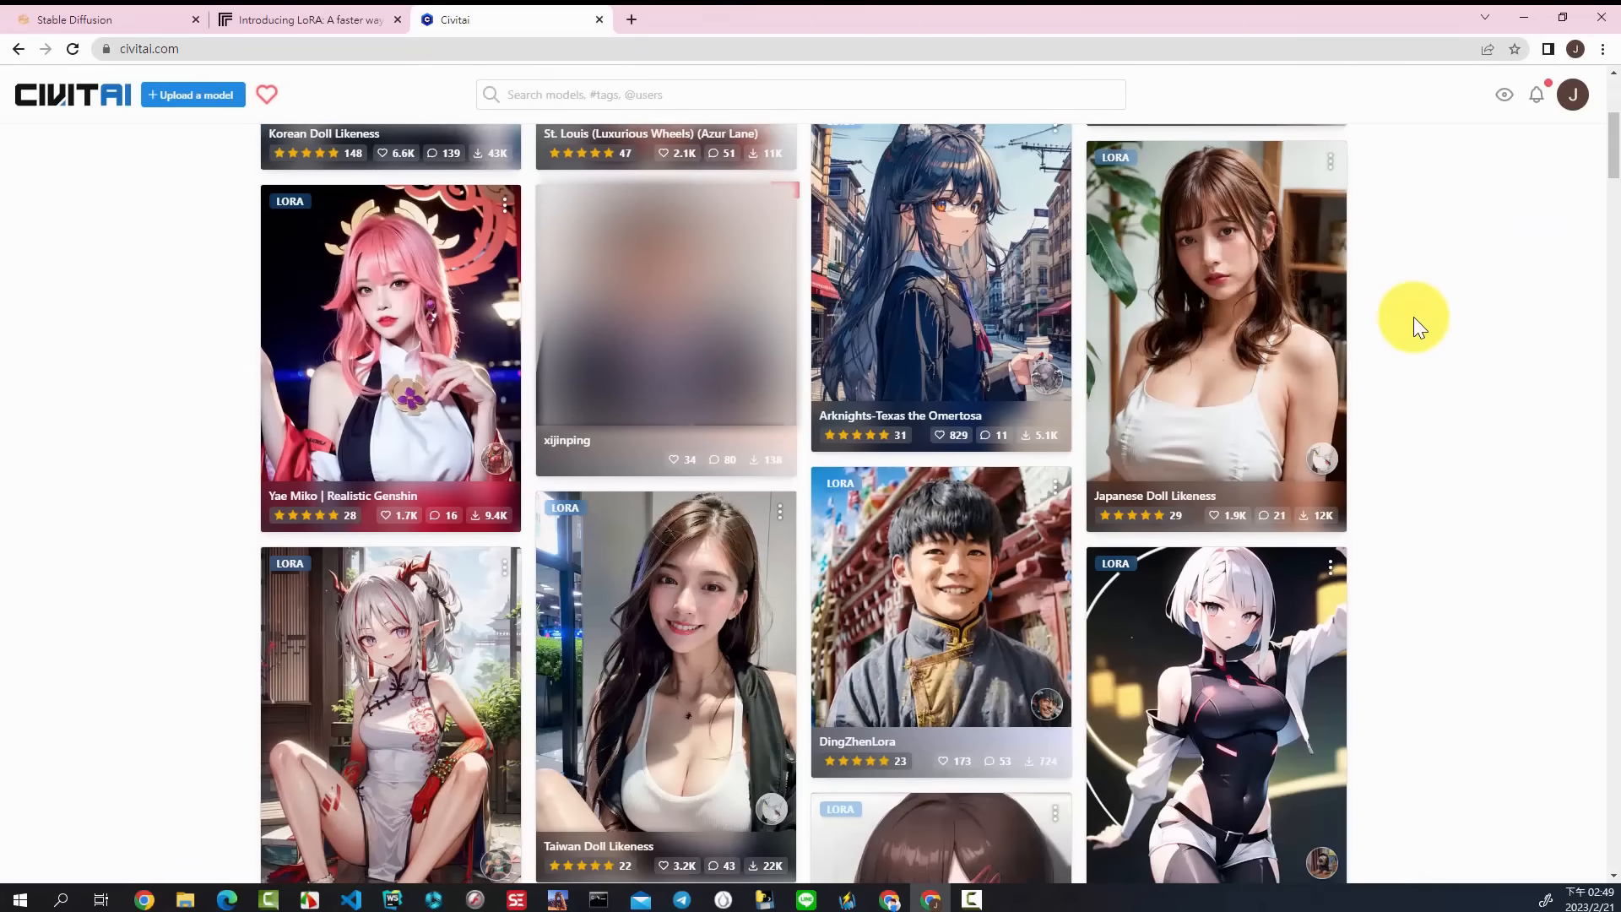
pyautogui.click(684, 694)
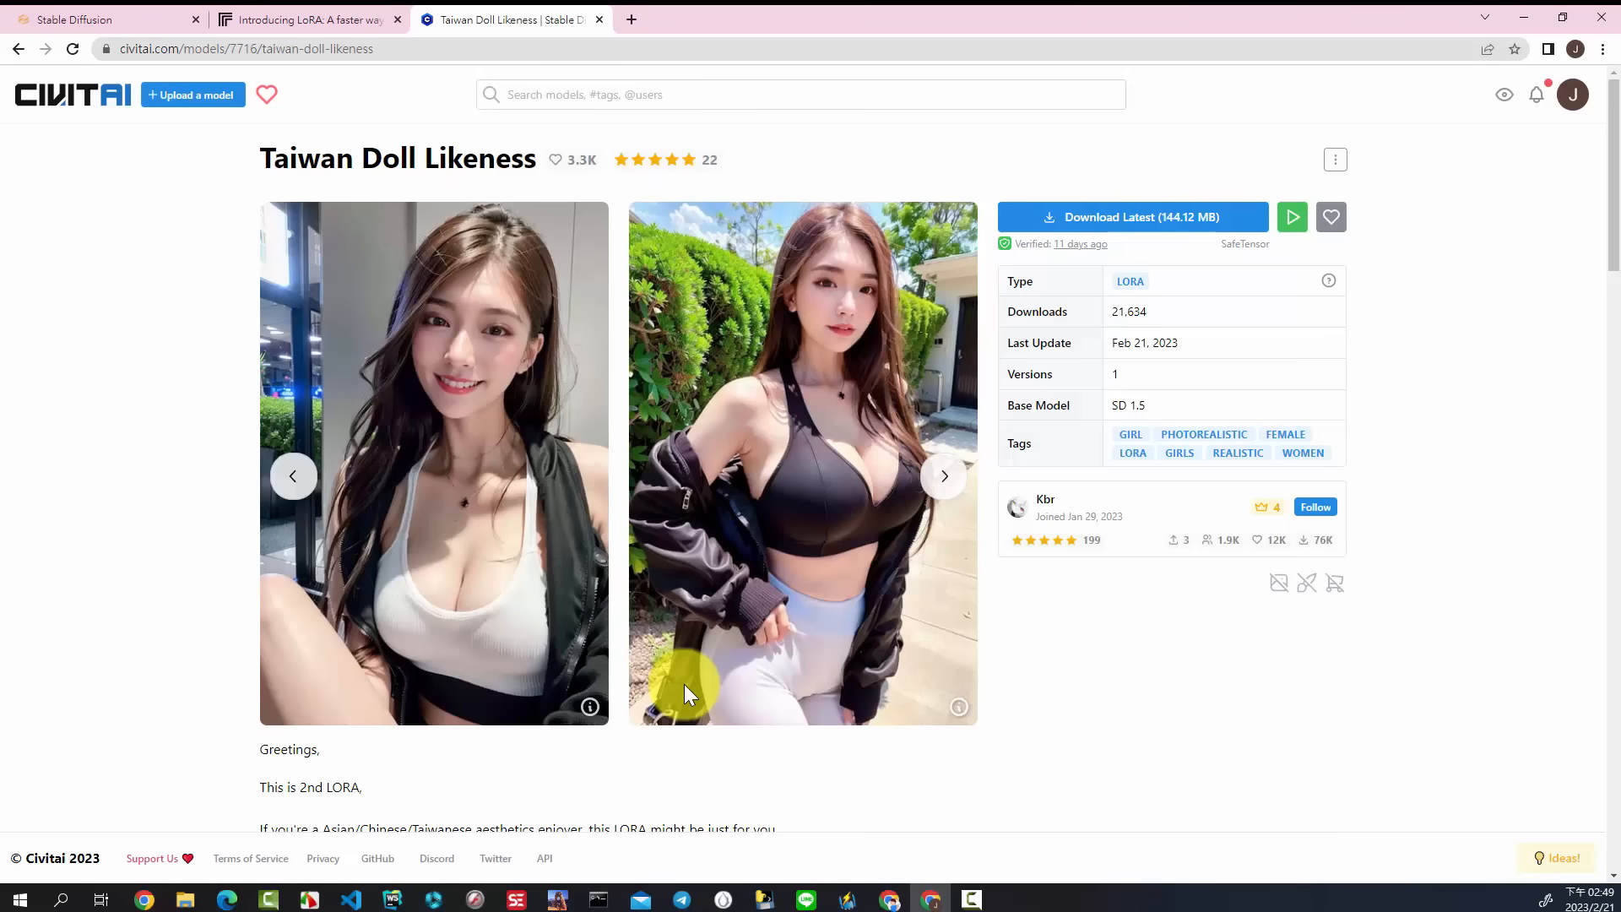
pyautogui.click(1168, 218)
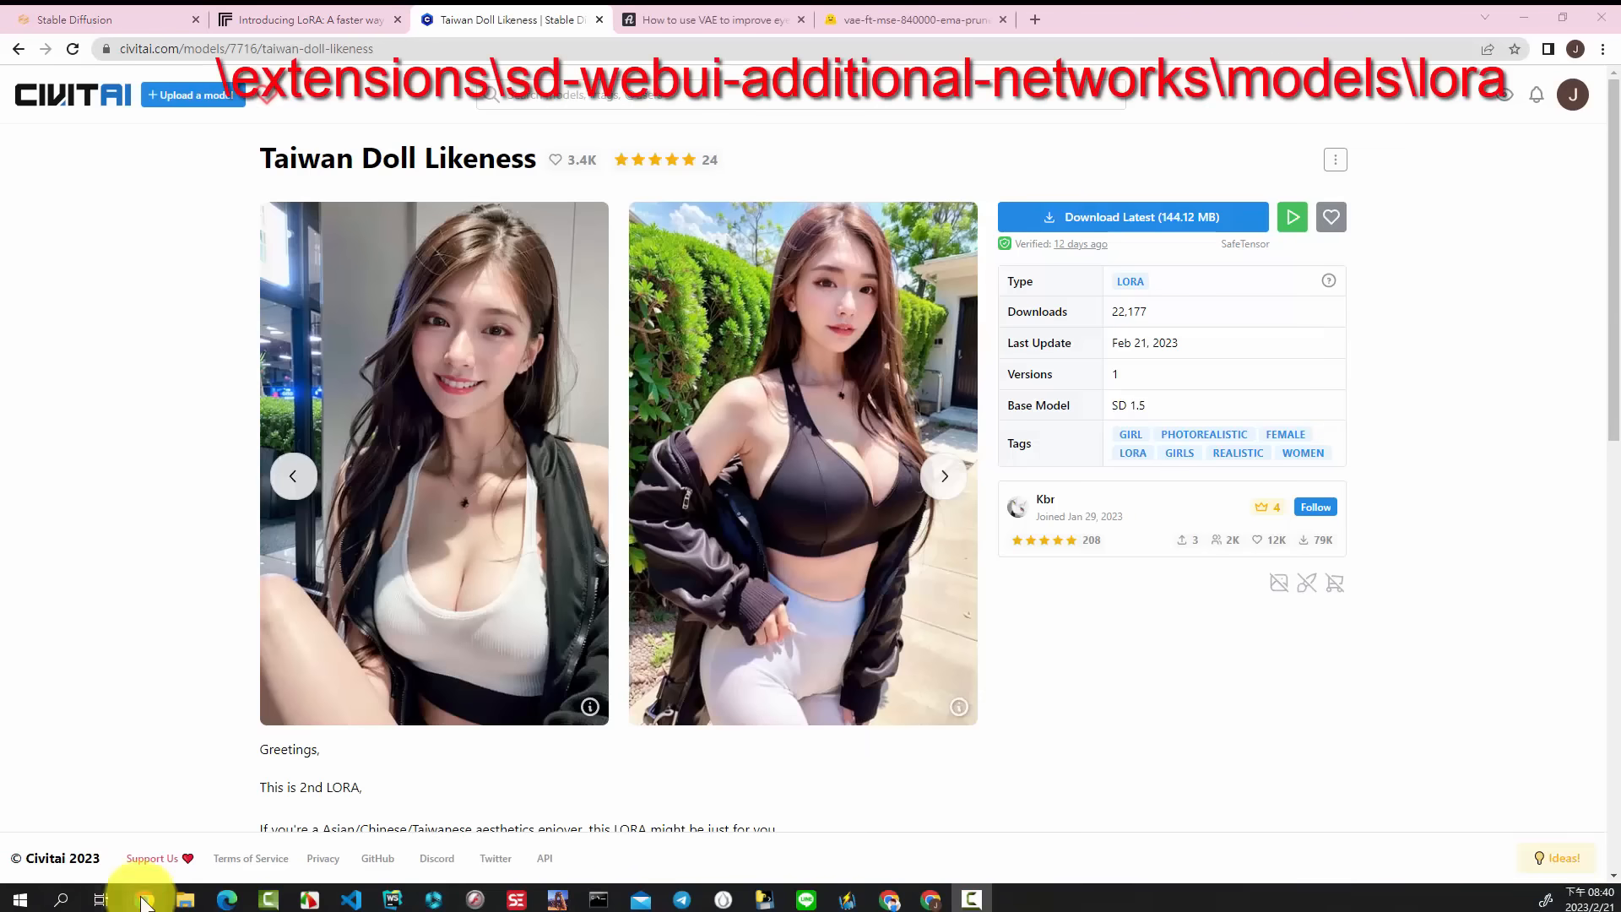
# Step: In File Explorer, paste taiwanDollLikeness_v10.safetensors into diffusion_1.5_new\extensions\sd-webui-additional-networks\models\lora
pyautogui.click(184, 900)
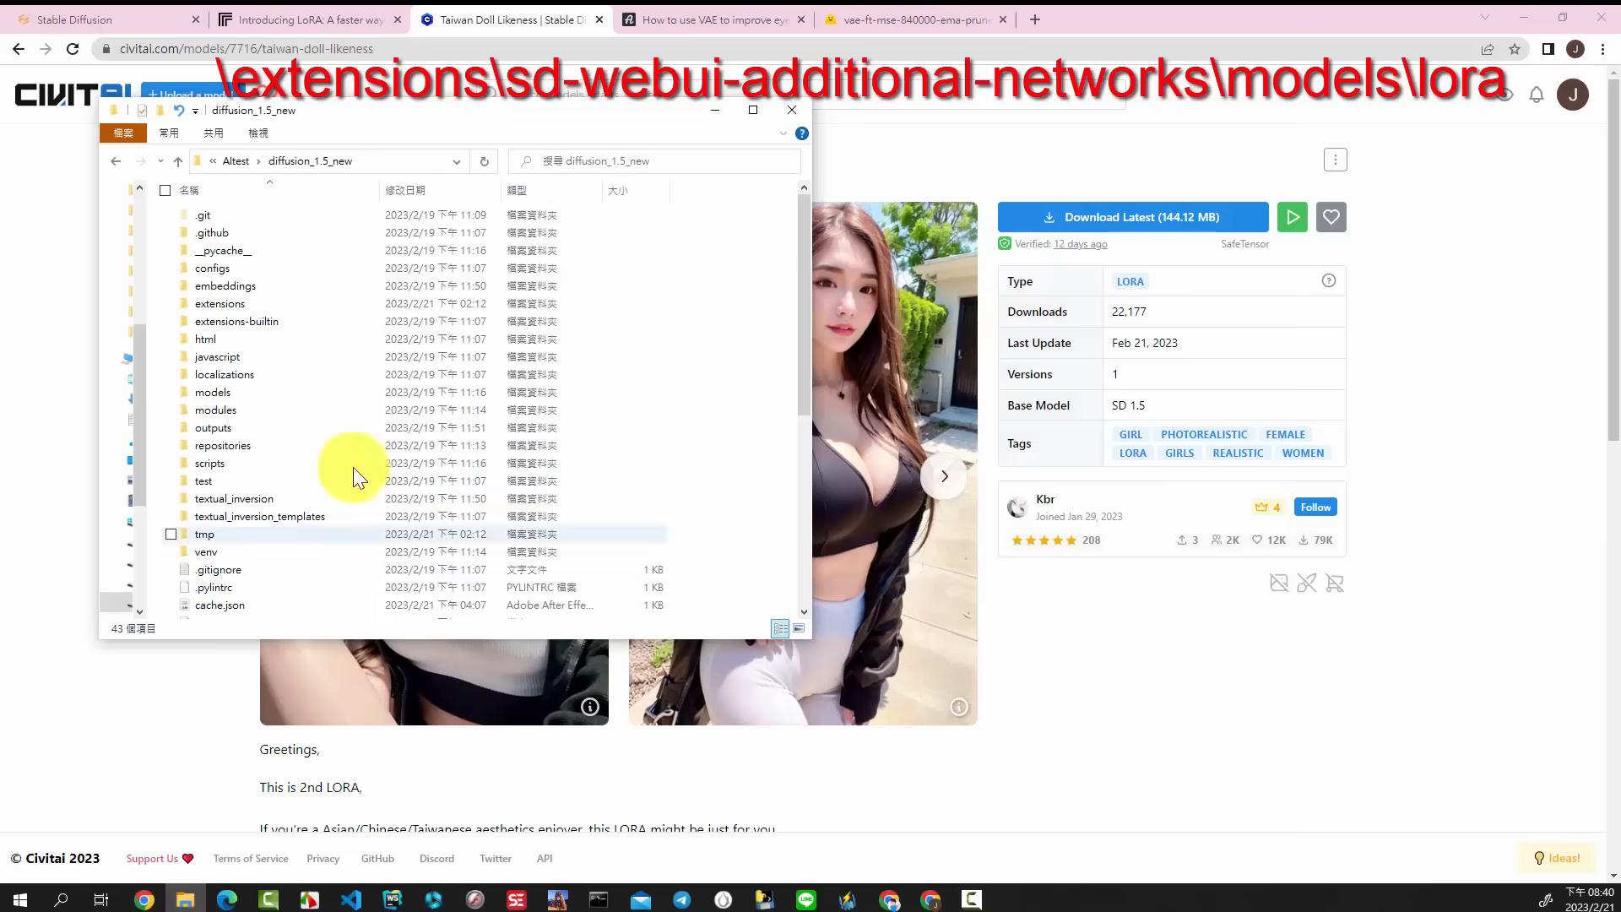
pyautogui.doubleClick(260, 306)
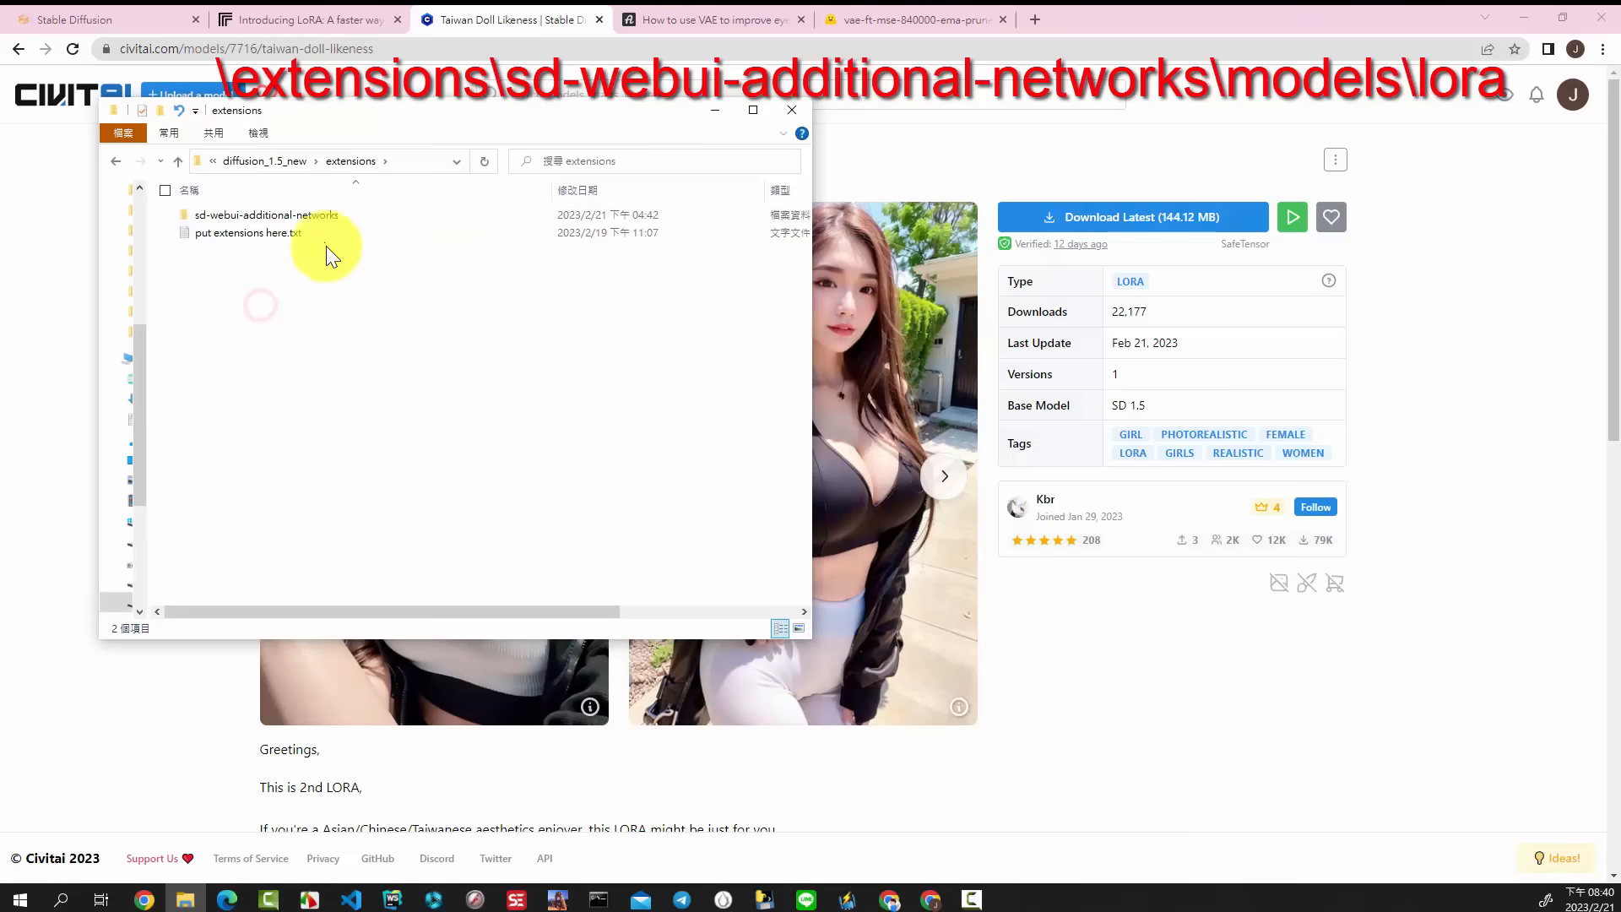
pyautogui.doubleClick(313, 216)
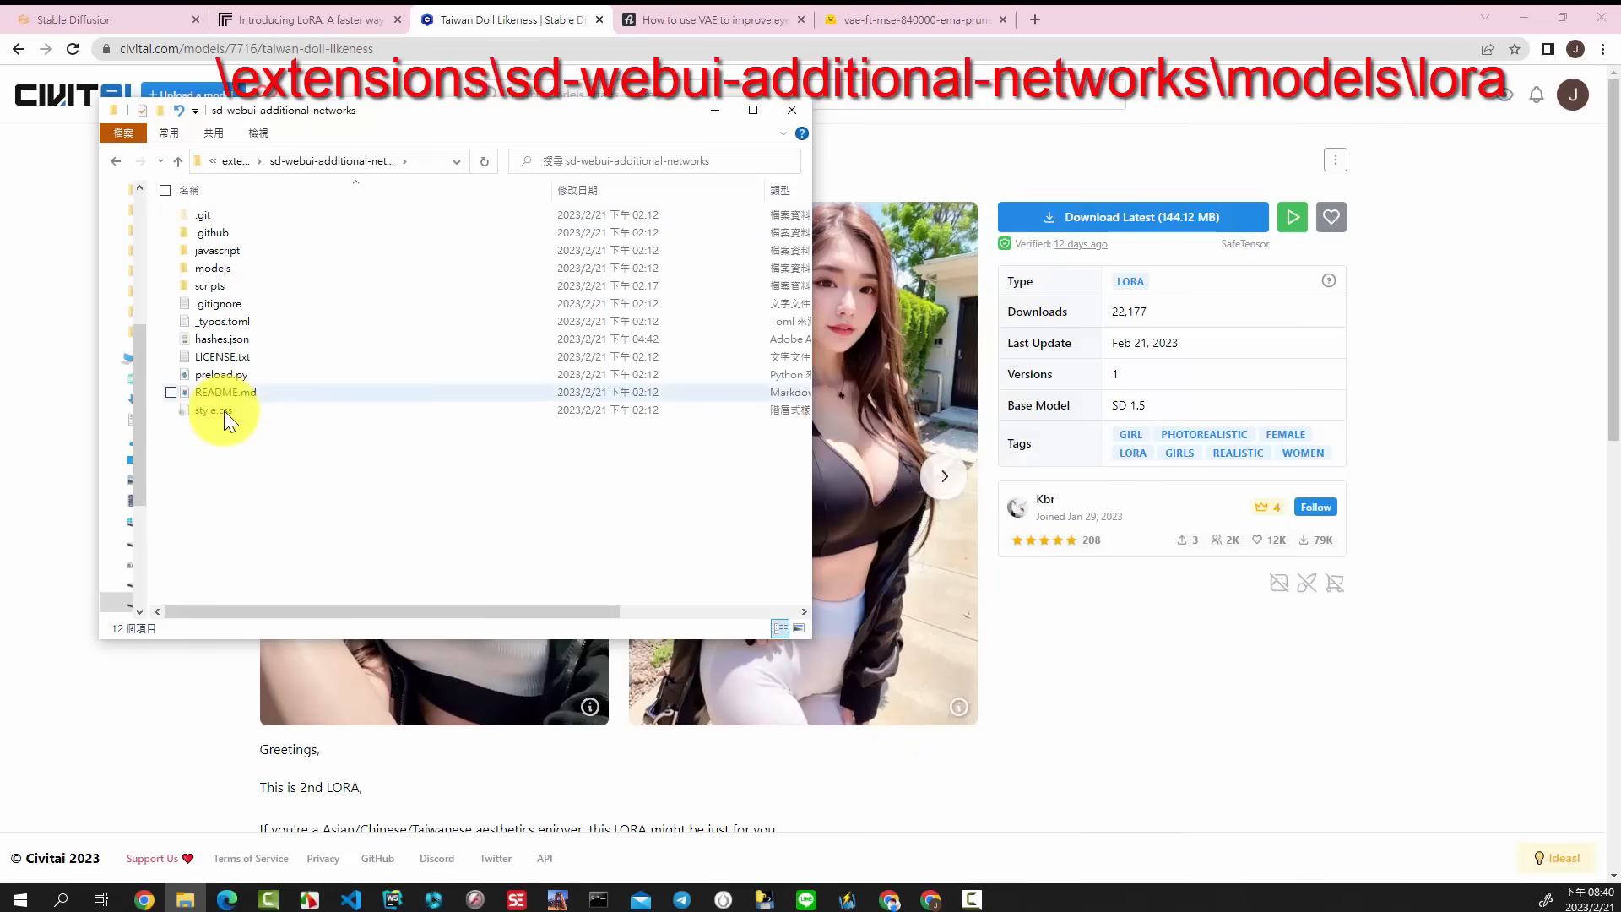
pyautogui.doubleClick(260, 267)
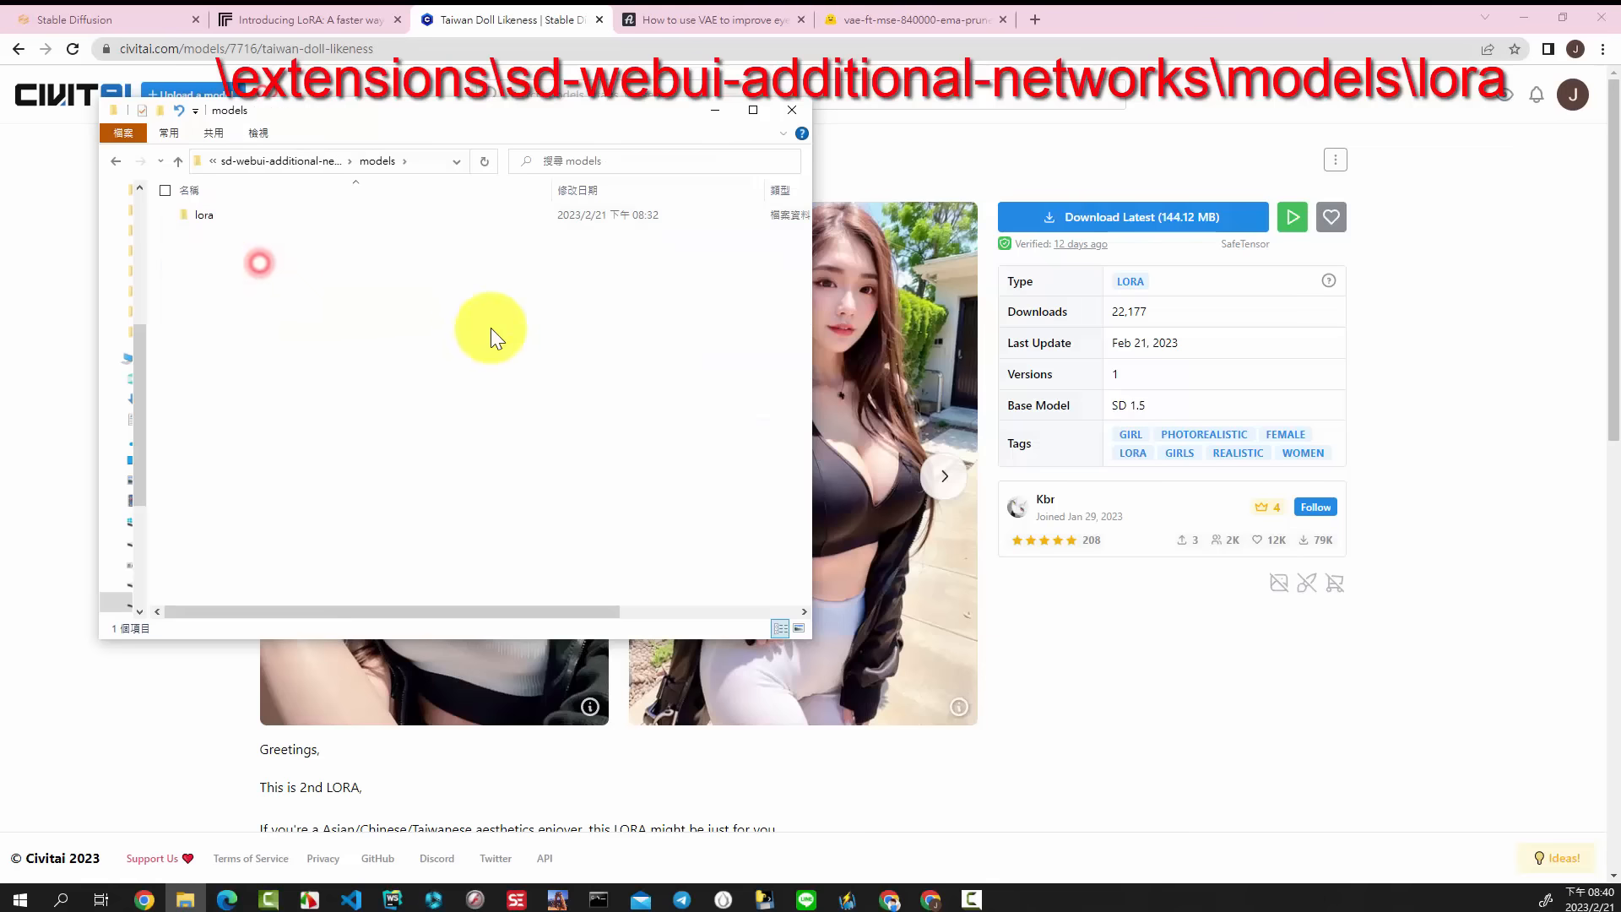
pyautogui.doubleClick(215, 212)
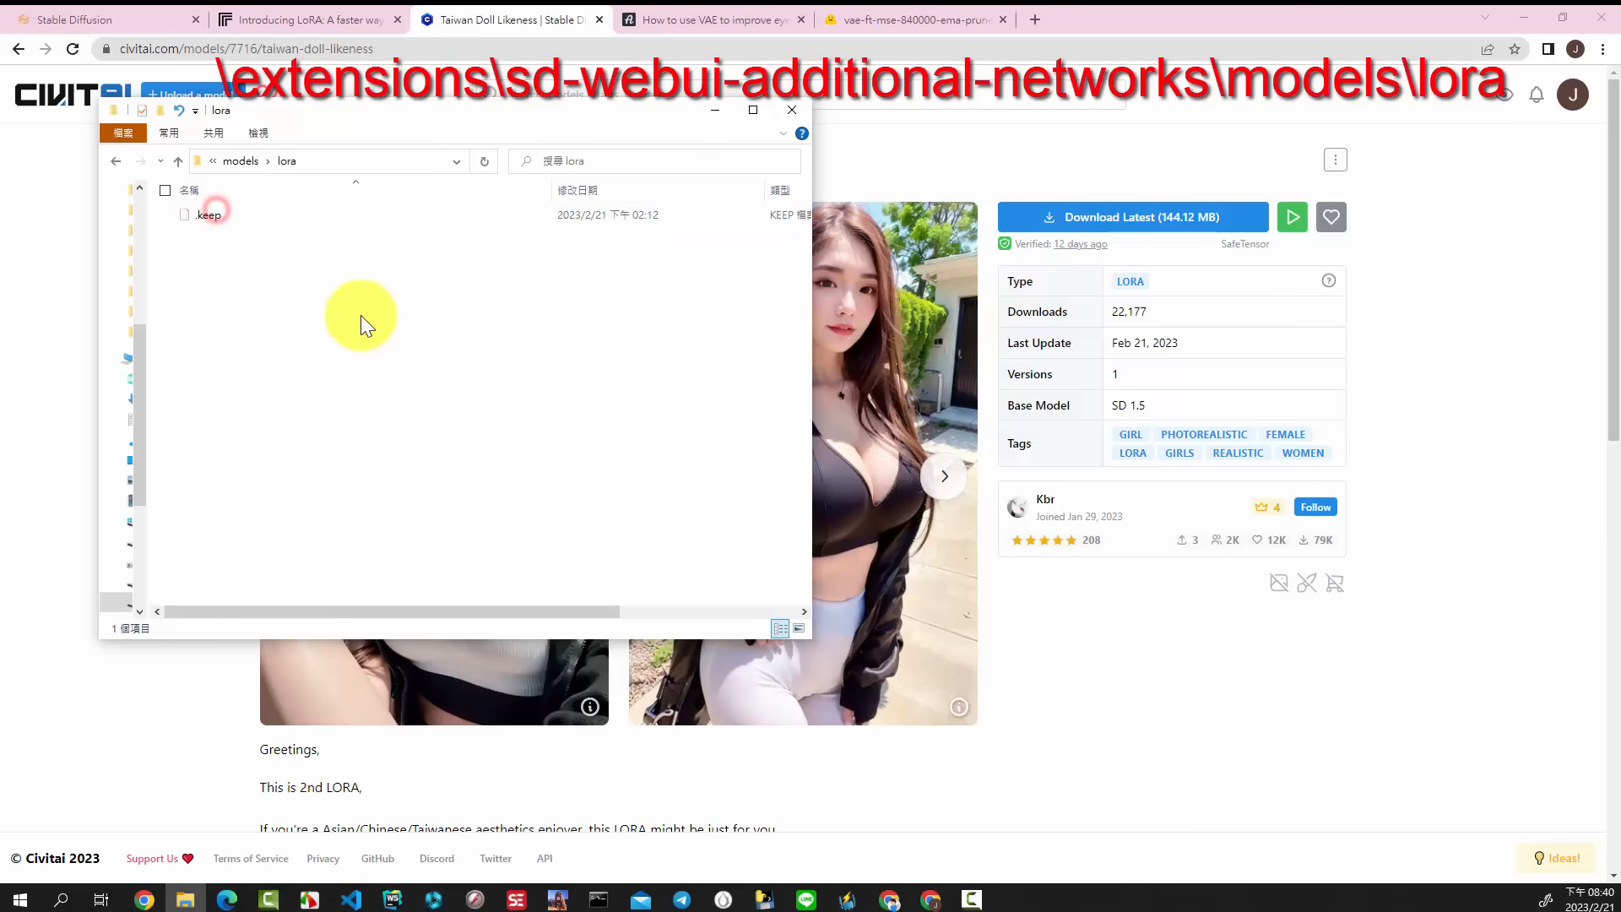
pyautogui.rightClick(368, 271)
pyautogui.click(206, 387)
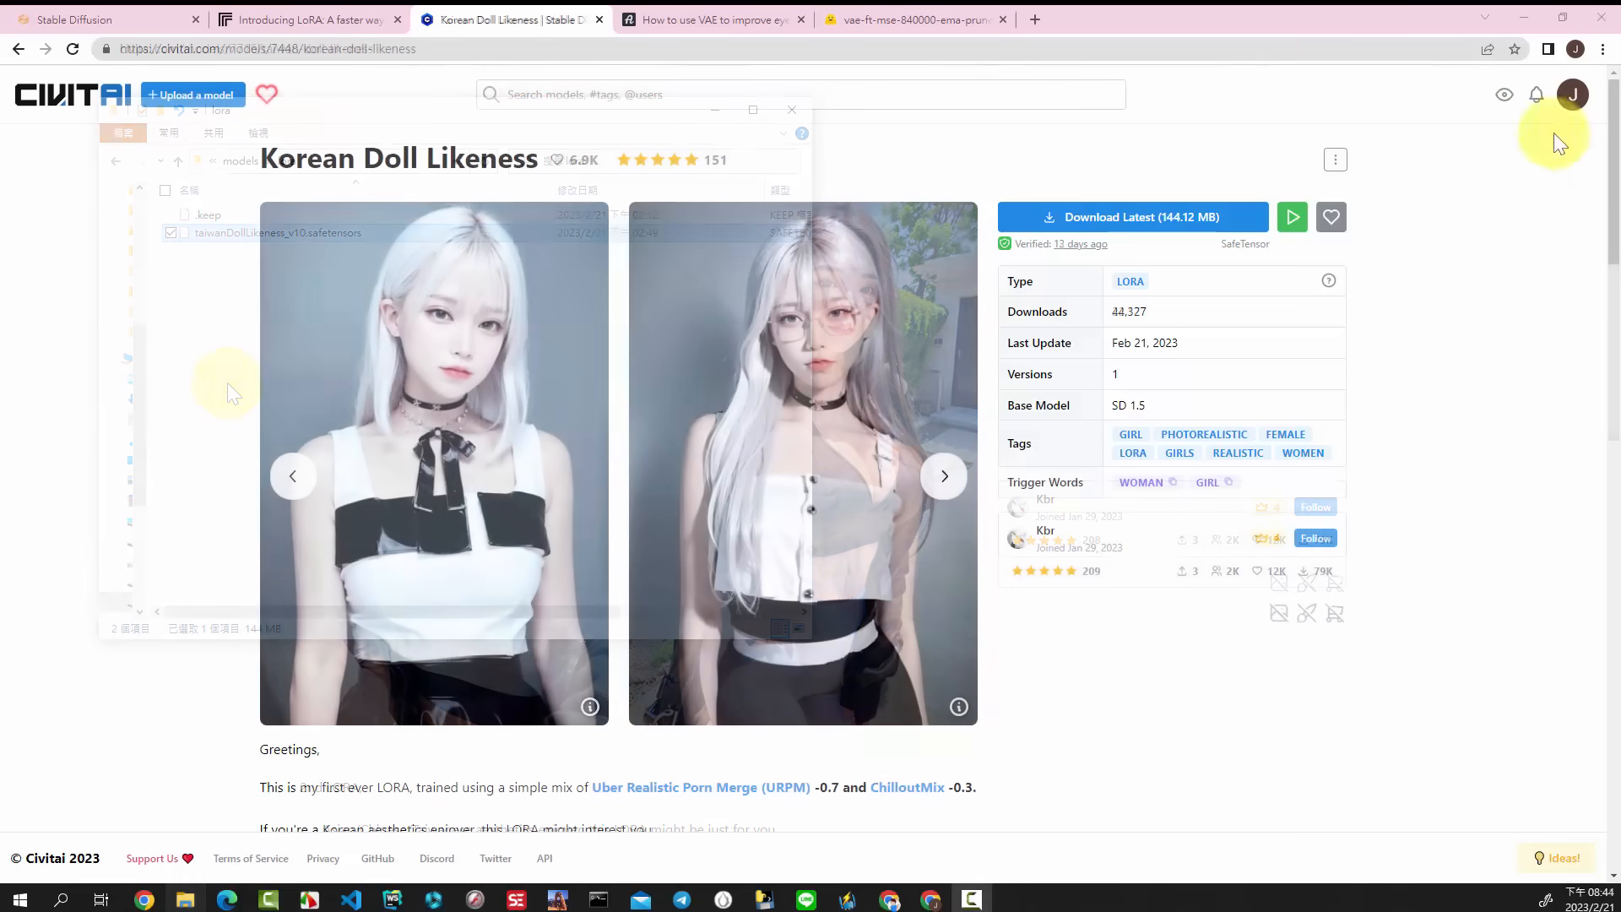
# Step: Download the latest Korean Doll Likeness LoRA from Civitai and paste koreanDollLikeness_v10.safetensors into the same models\lora folder
pyautogui.click(519, 52)
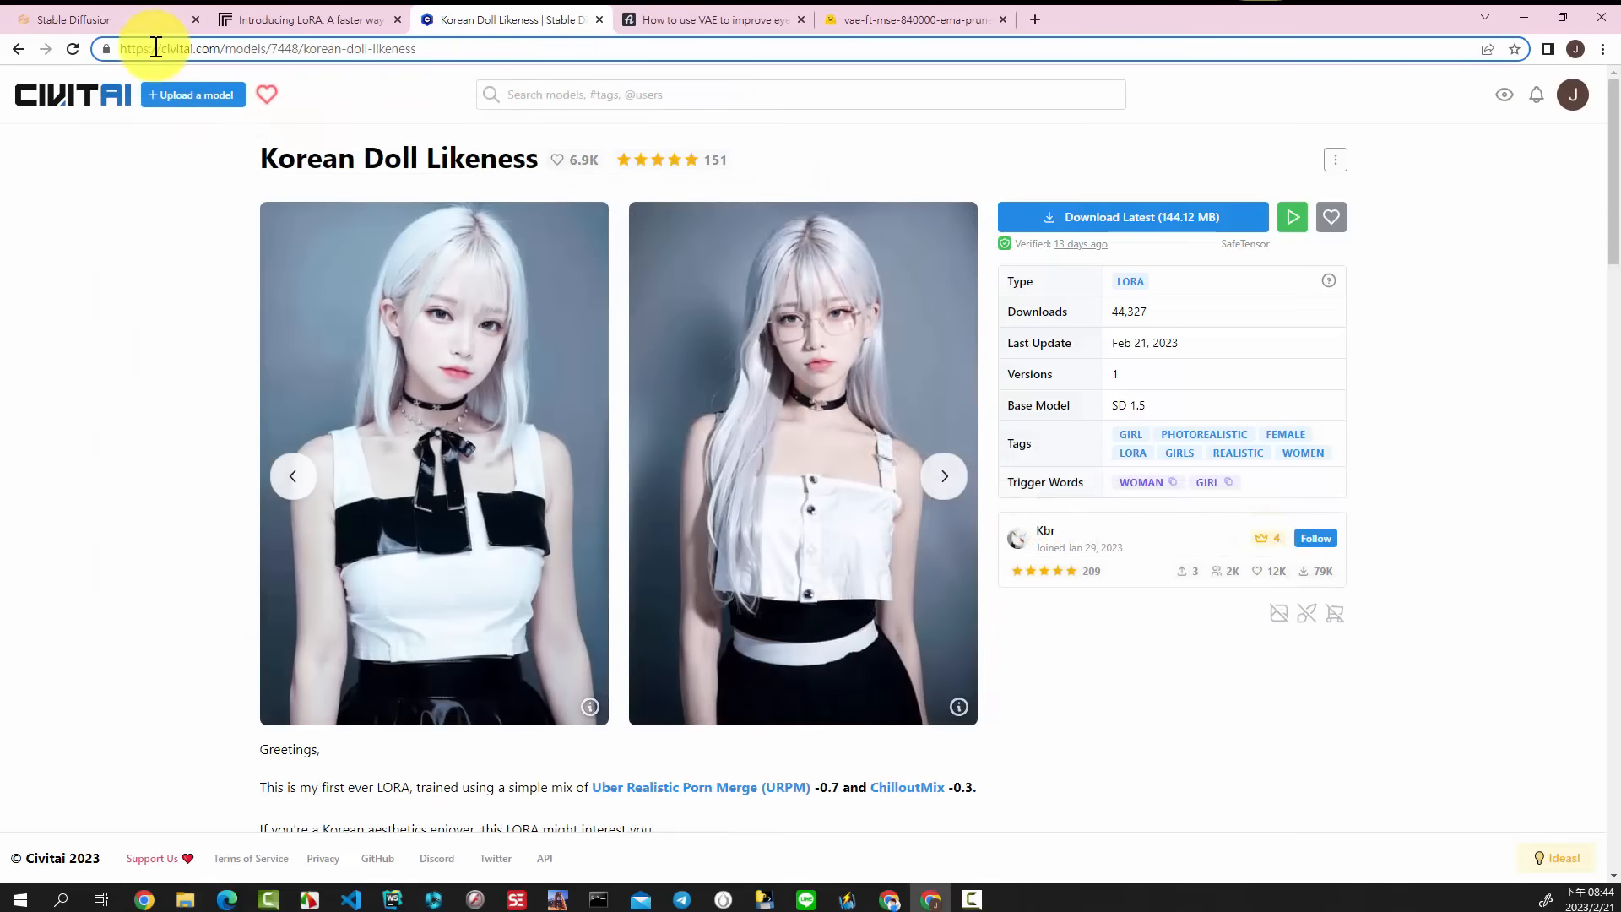
pyautogui.click(1112, 226)
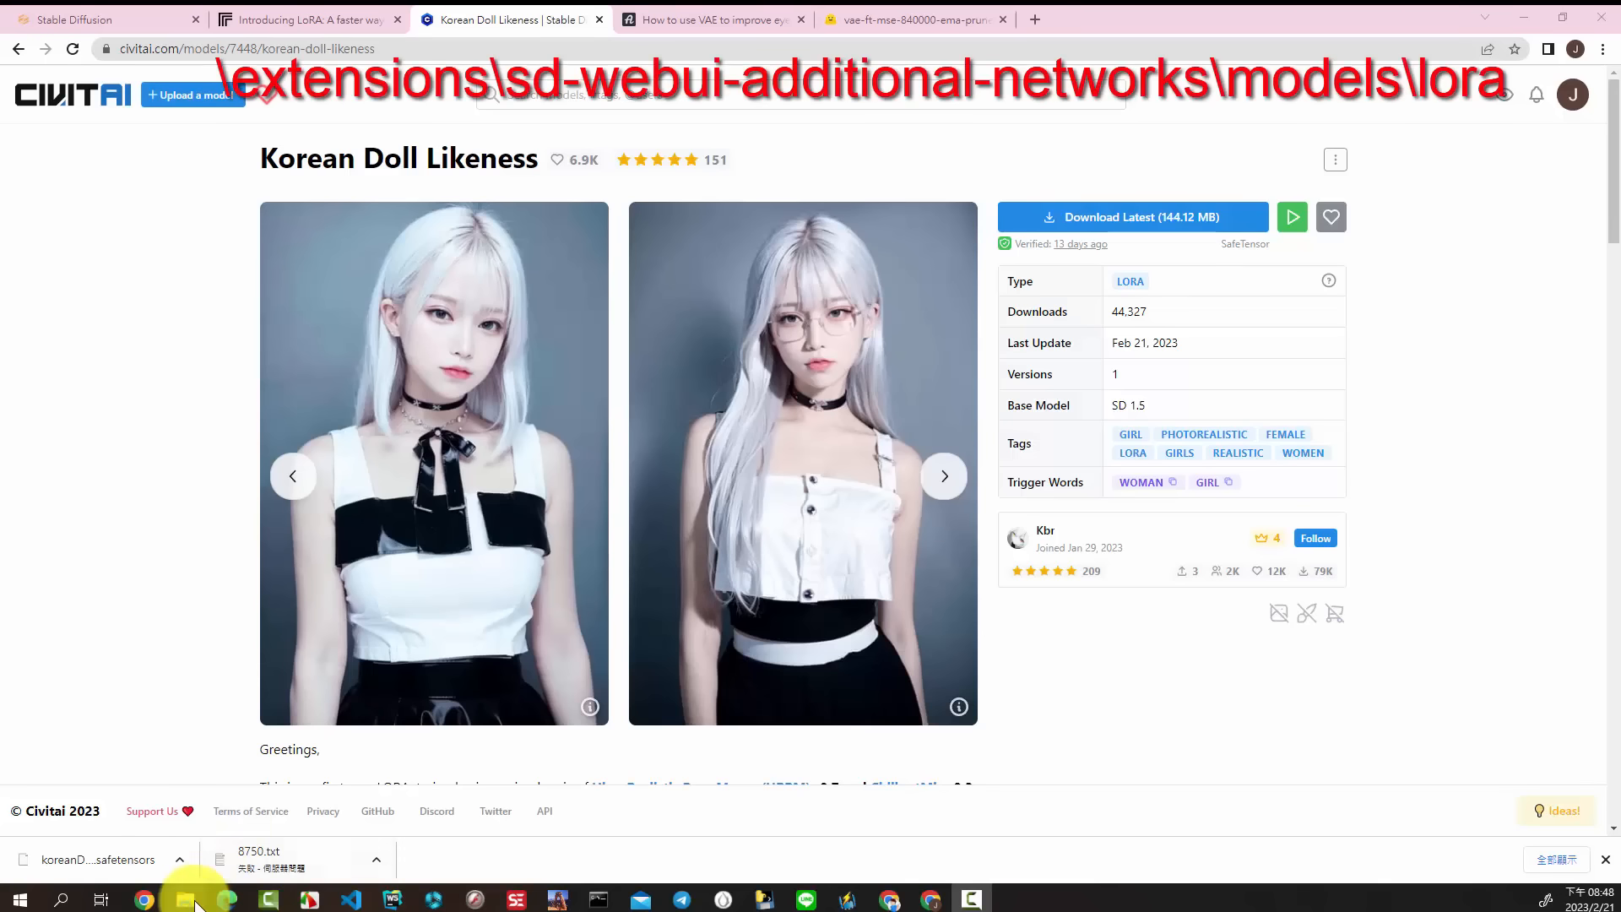
pyautogui.click(186, 900)
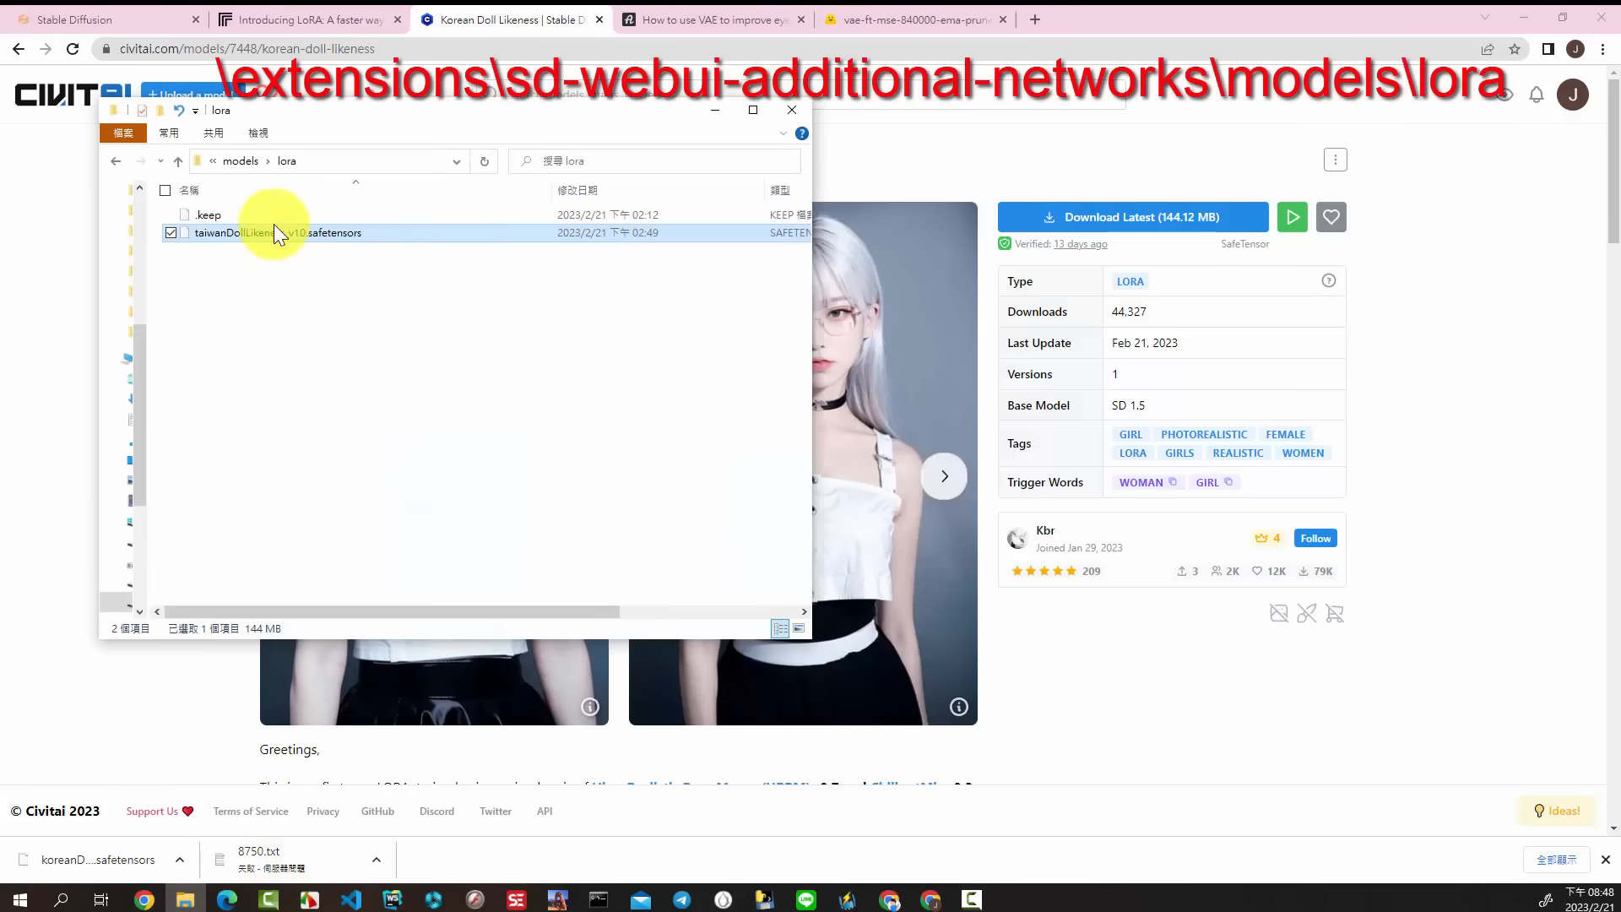
pyautogui.click(297, 286)
pyautogui.rightClick(368, 279)
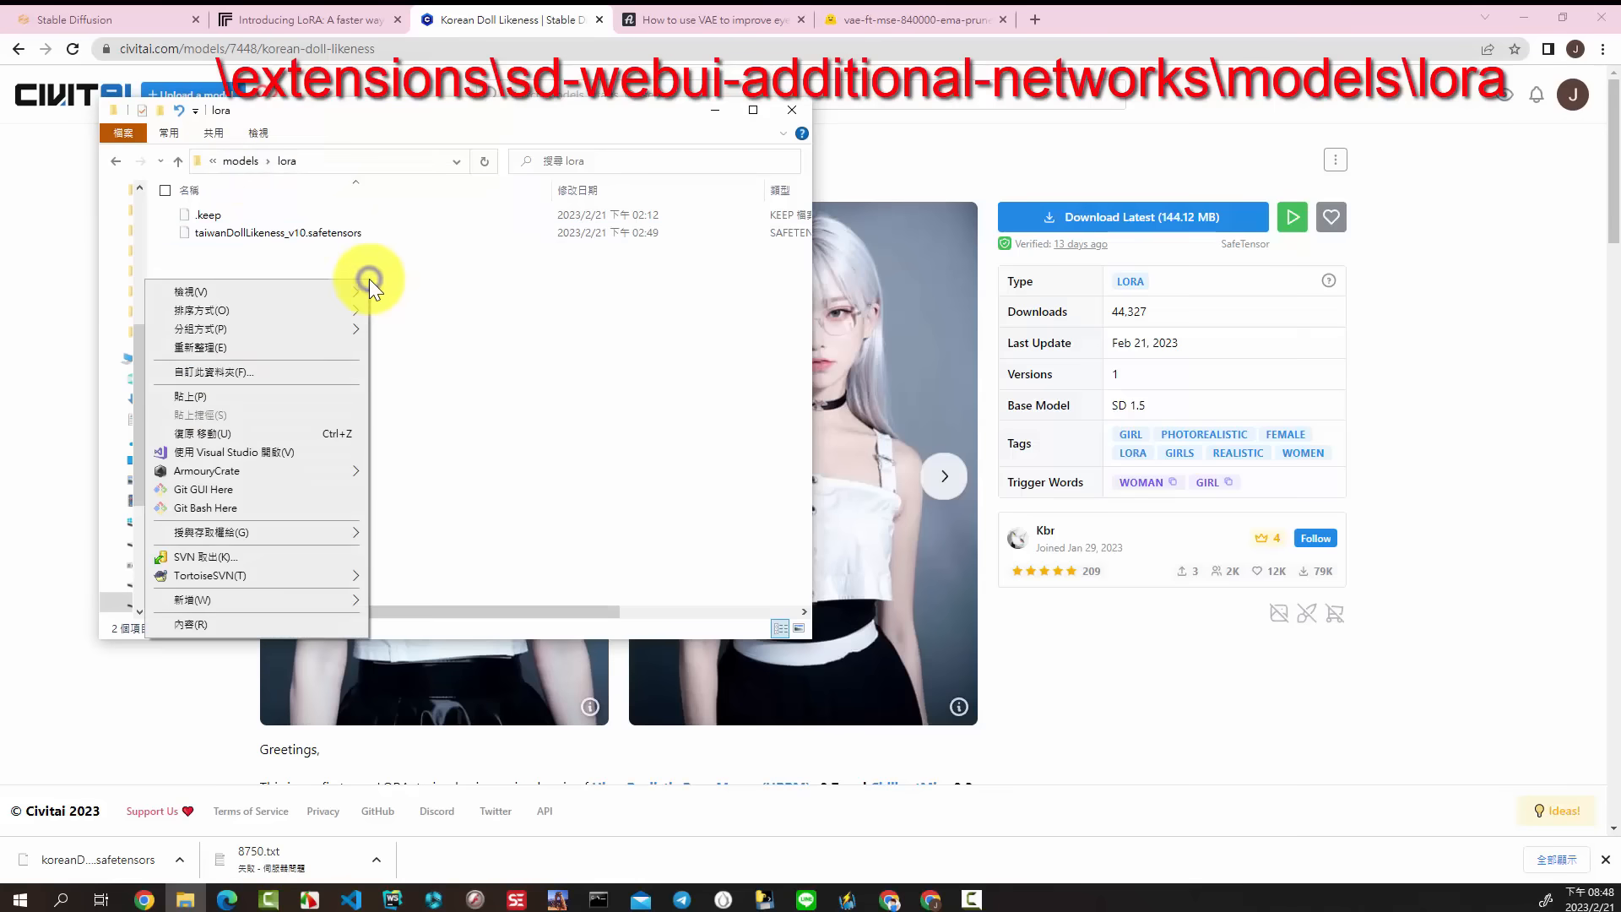
pyautogui.click(220, 397)
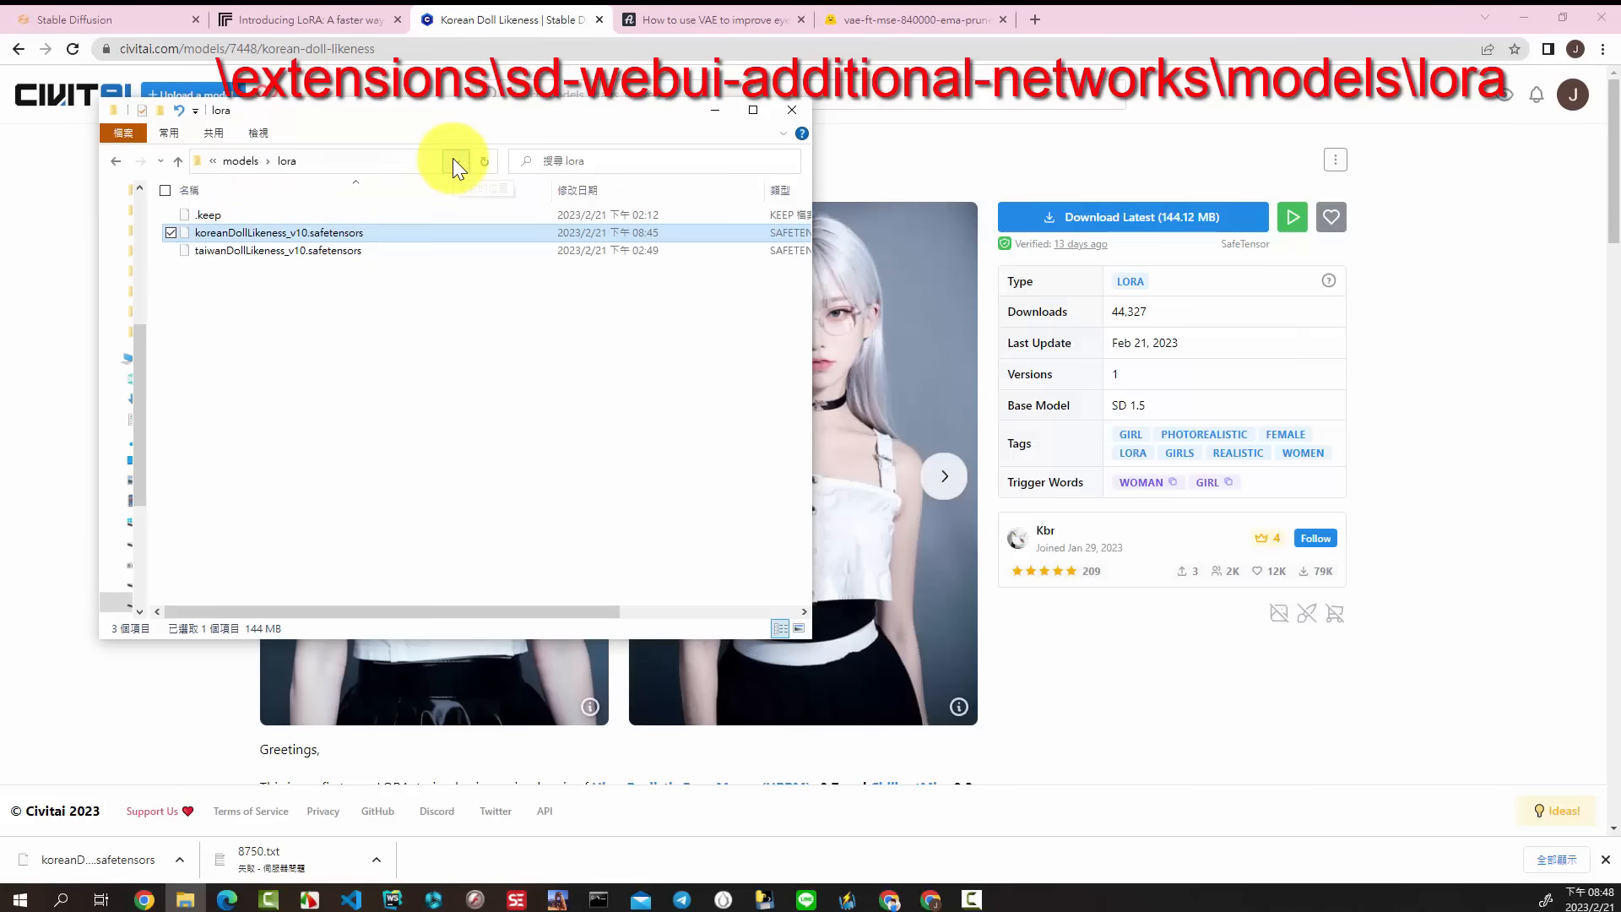
pyautogui.click(359, 159)
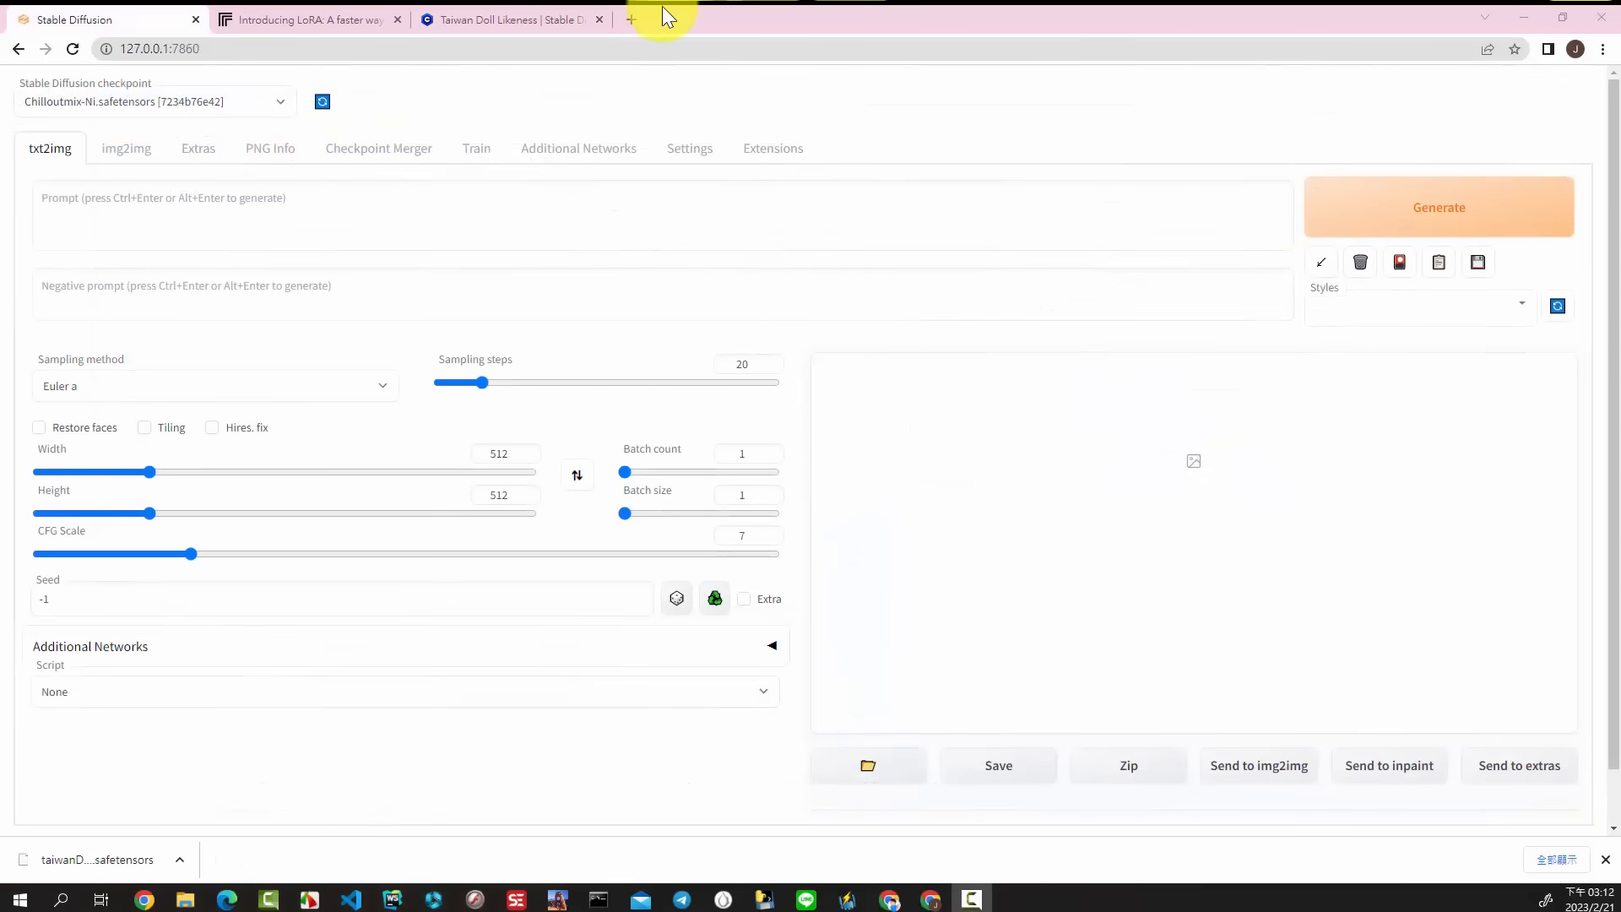
# Step: Open stable-diffusion-art.com/how-to-use-vae/ in a new browser tab and read the explanation of what VAE is
pyautogui.click(632, 19)
pyautogui.click(604, 48)
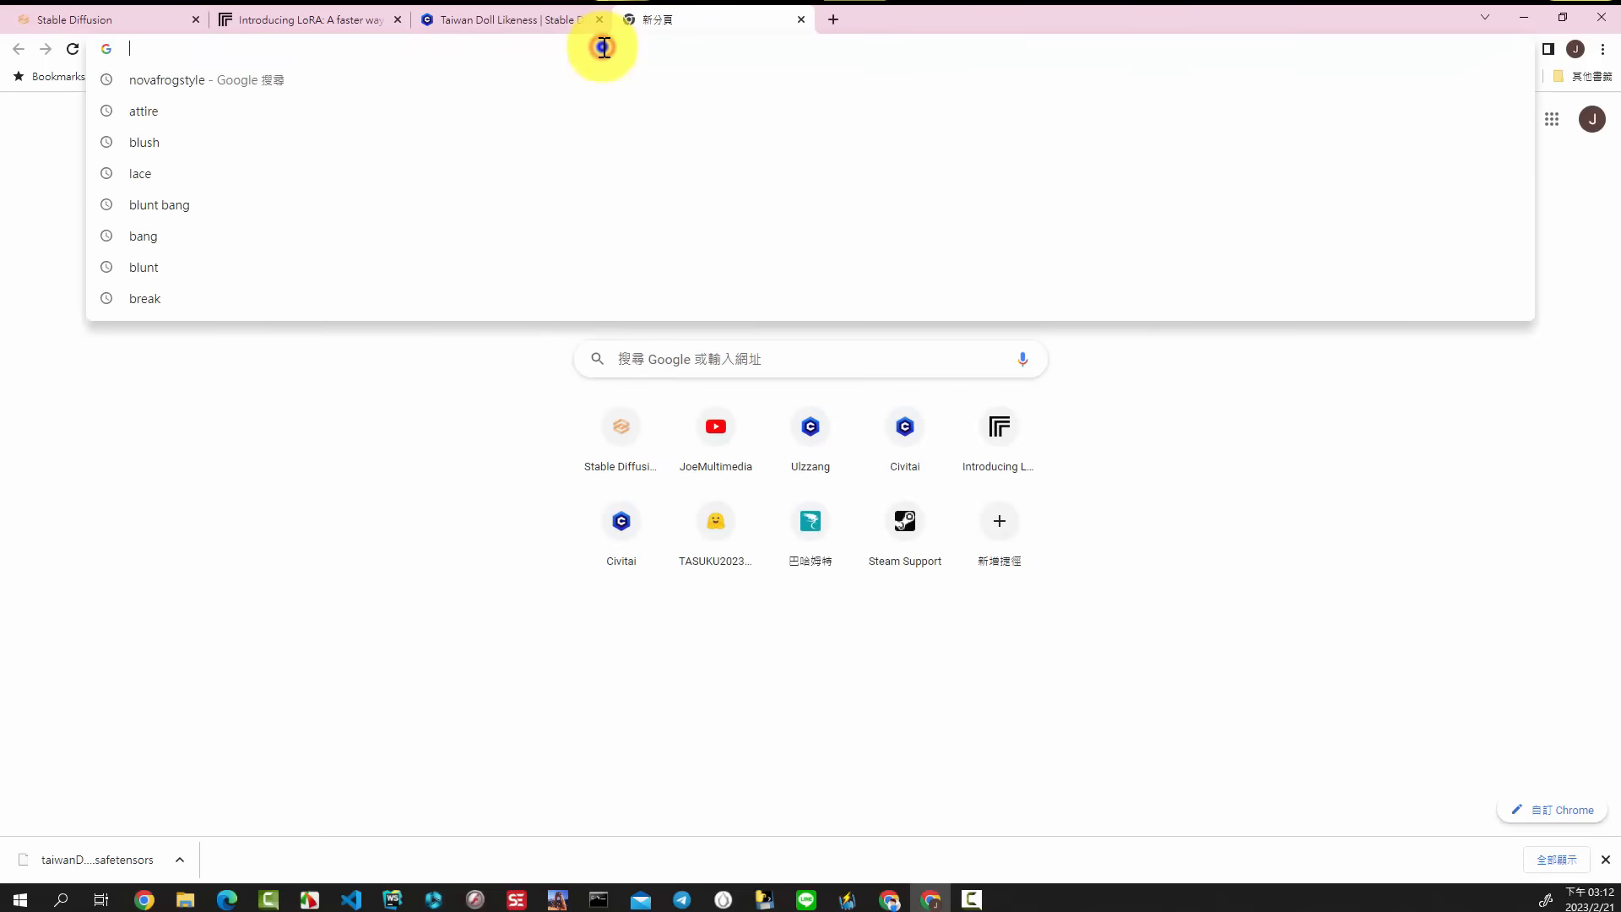
pyautogui.rightClick(603, 47)
pyautogui.click(821, 175)
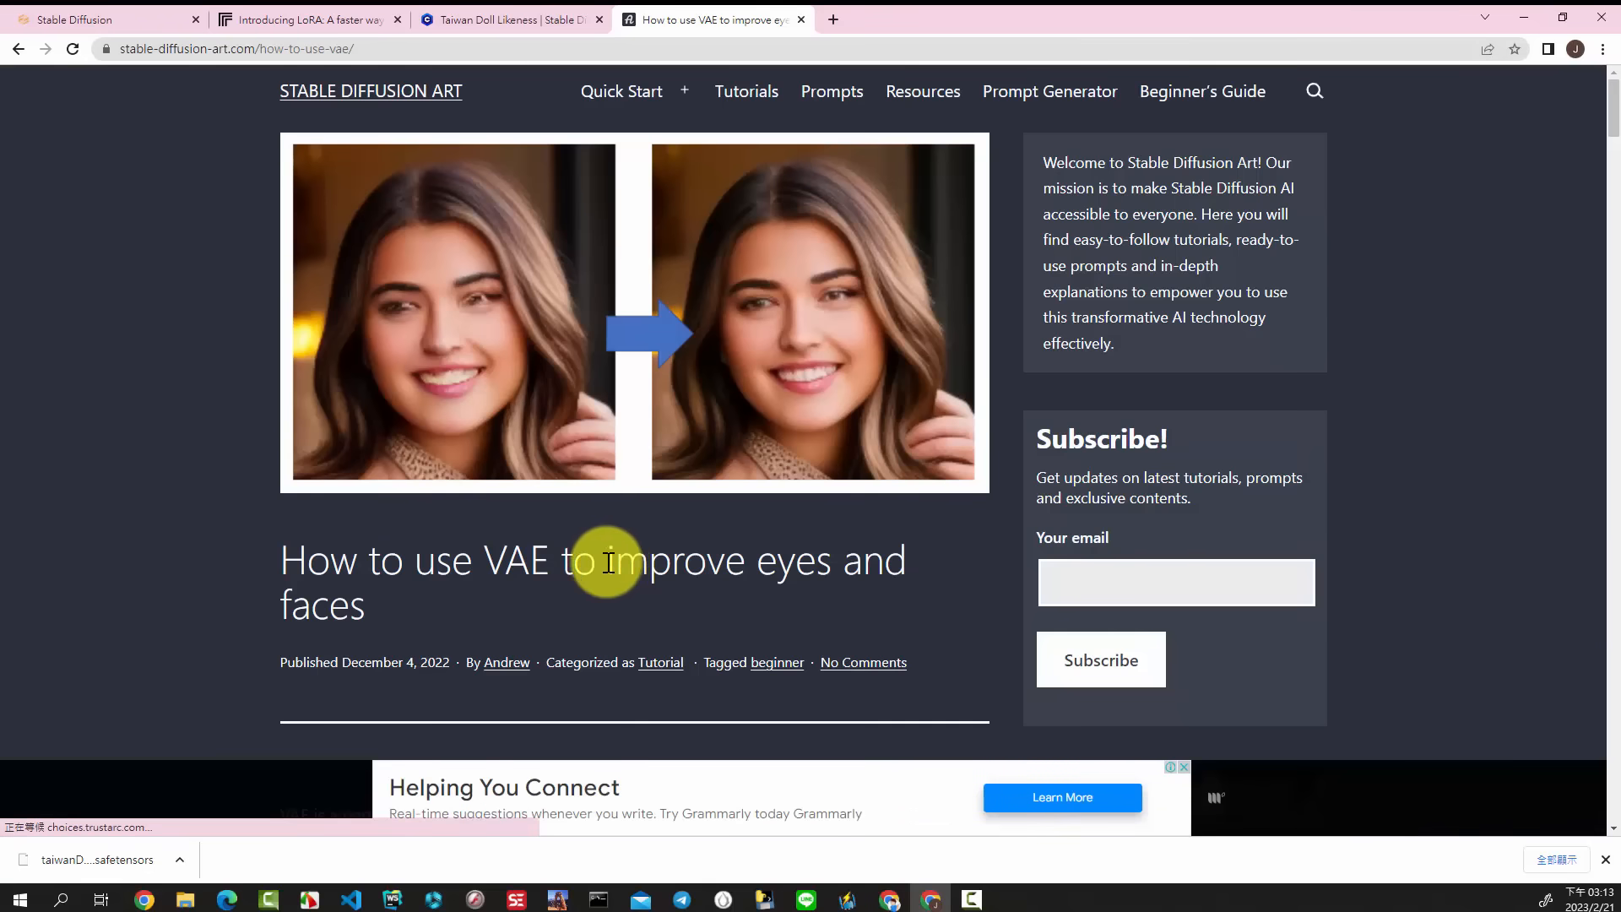
pyautogui.moveTo(607, 562); pyautogui.dragTo(682, 594)
pyautogui.scroll(-7, 897, 488)
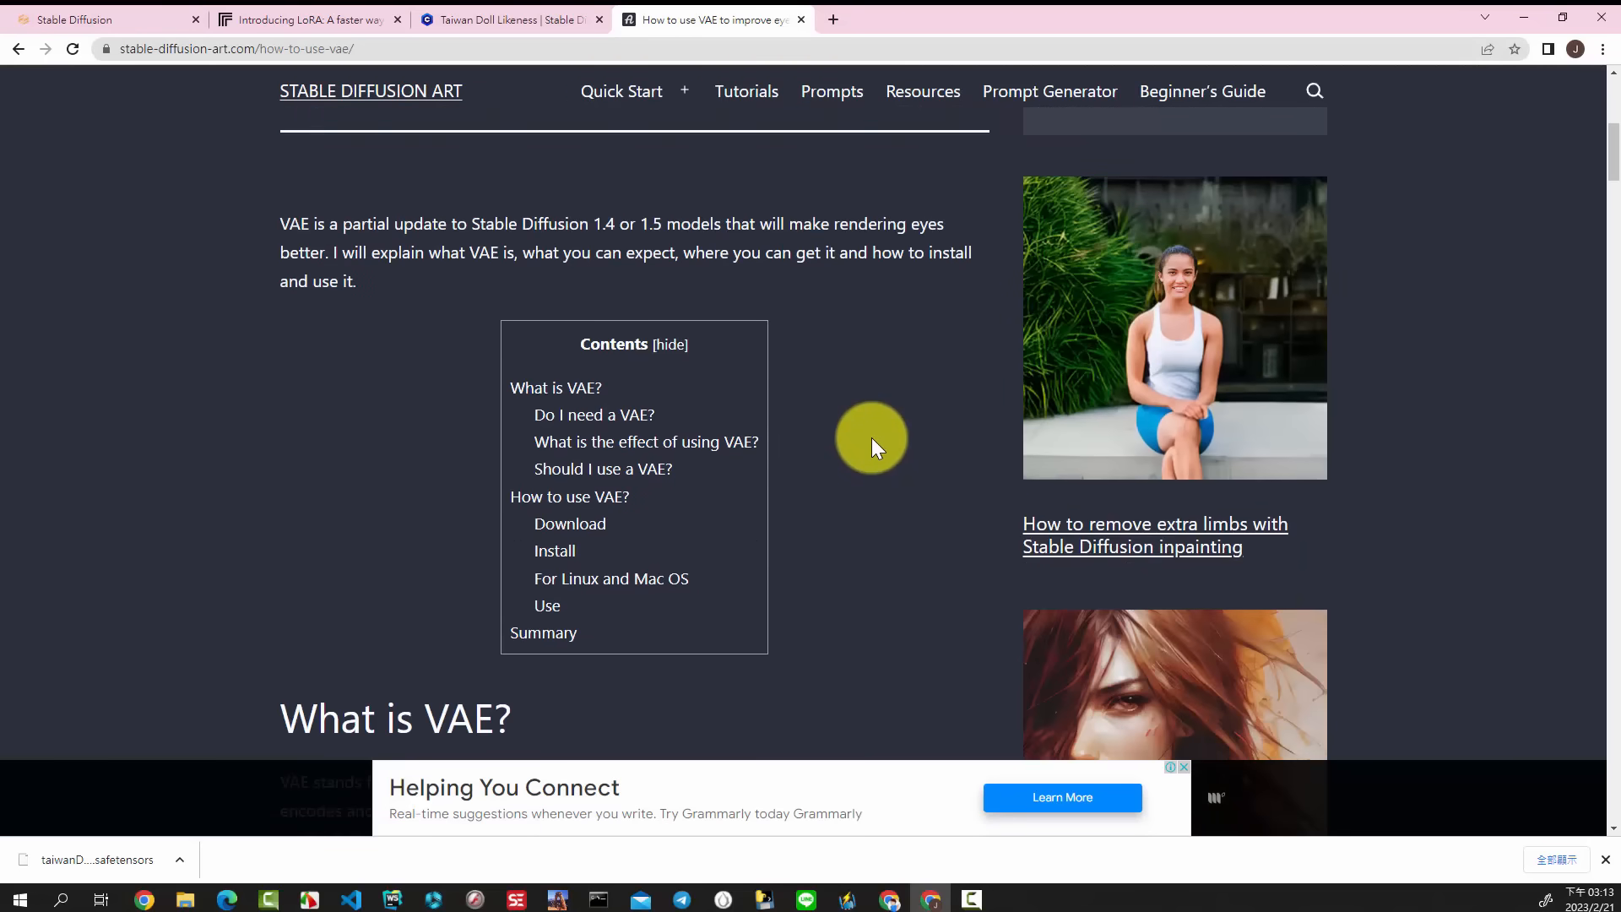
pyautogui.scroll(-4, 872, 438)
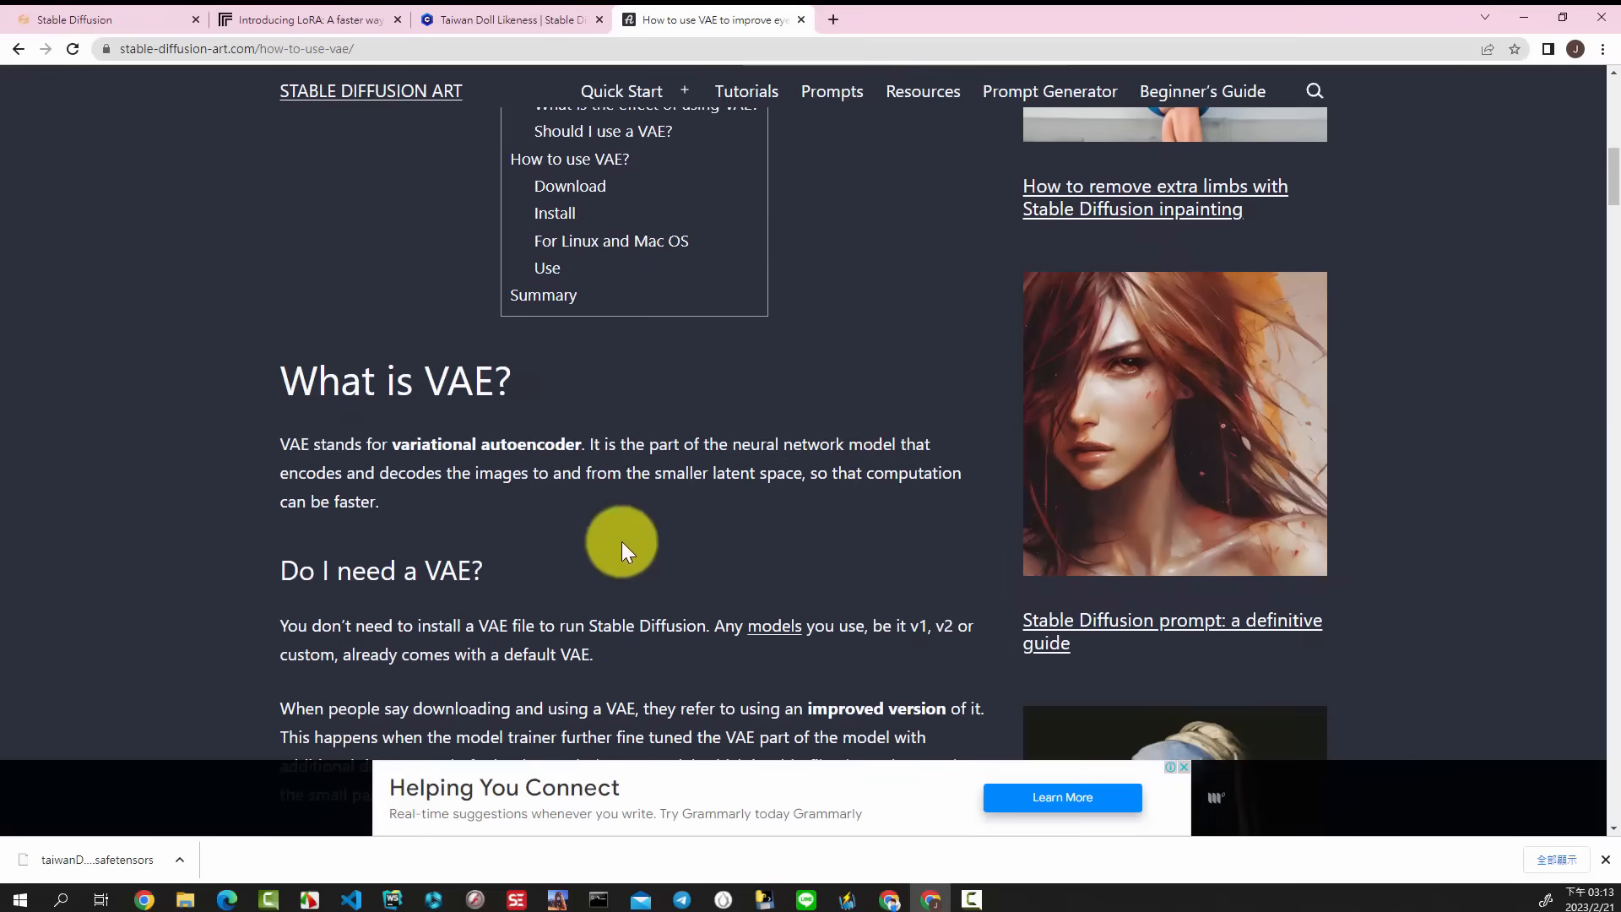
pyautogui.moveTo(385, 443); pyautogui.dragTo(581, 455)
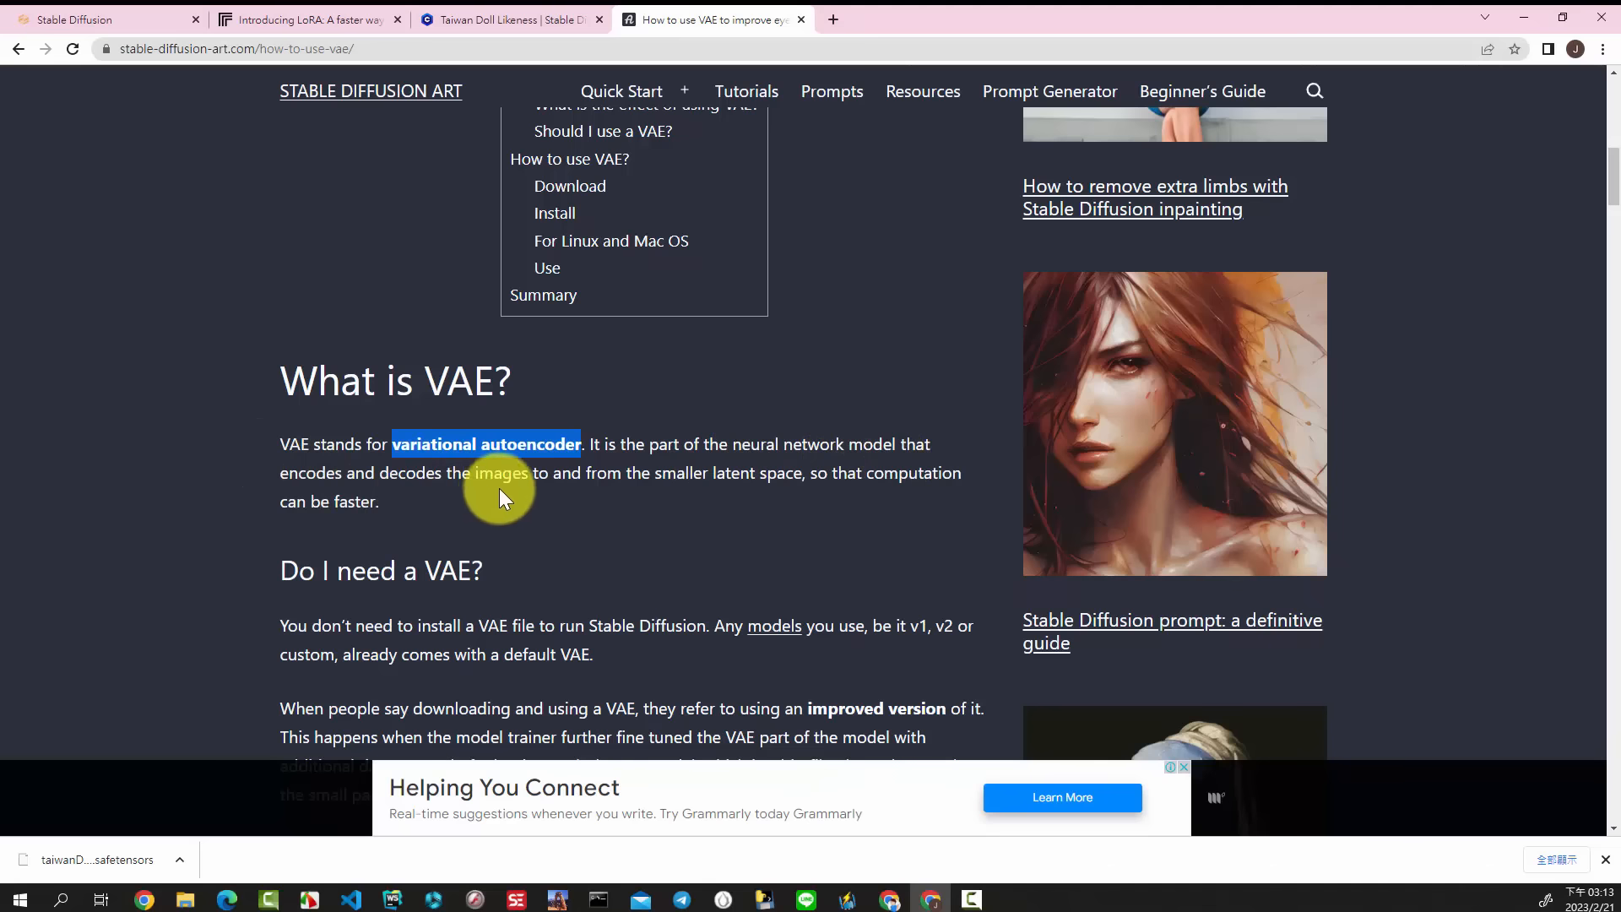
pyautogui.moveTo(279, 470); pyautogui.dragTo(435, 479)
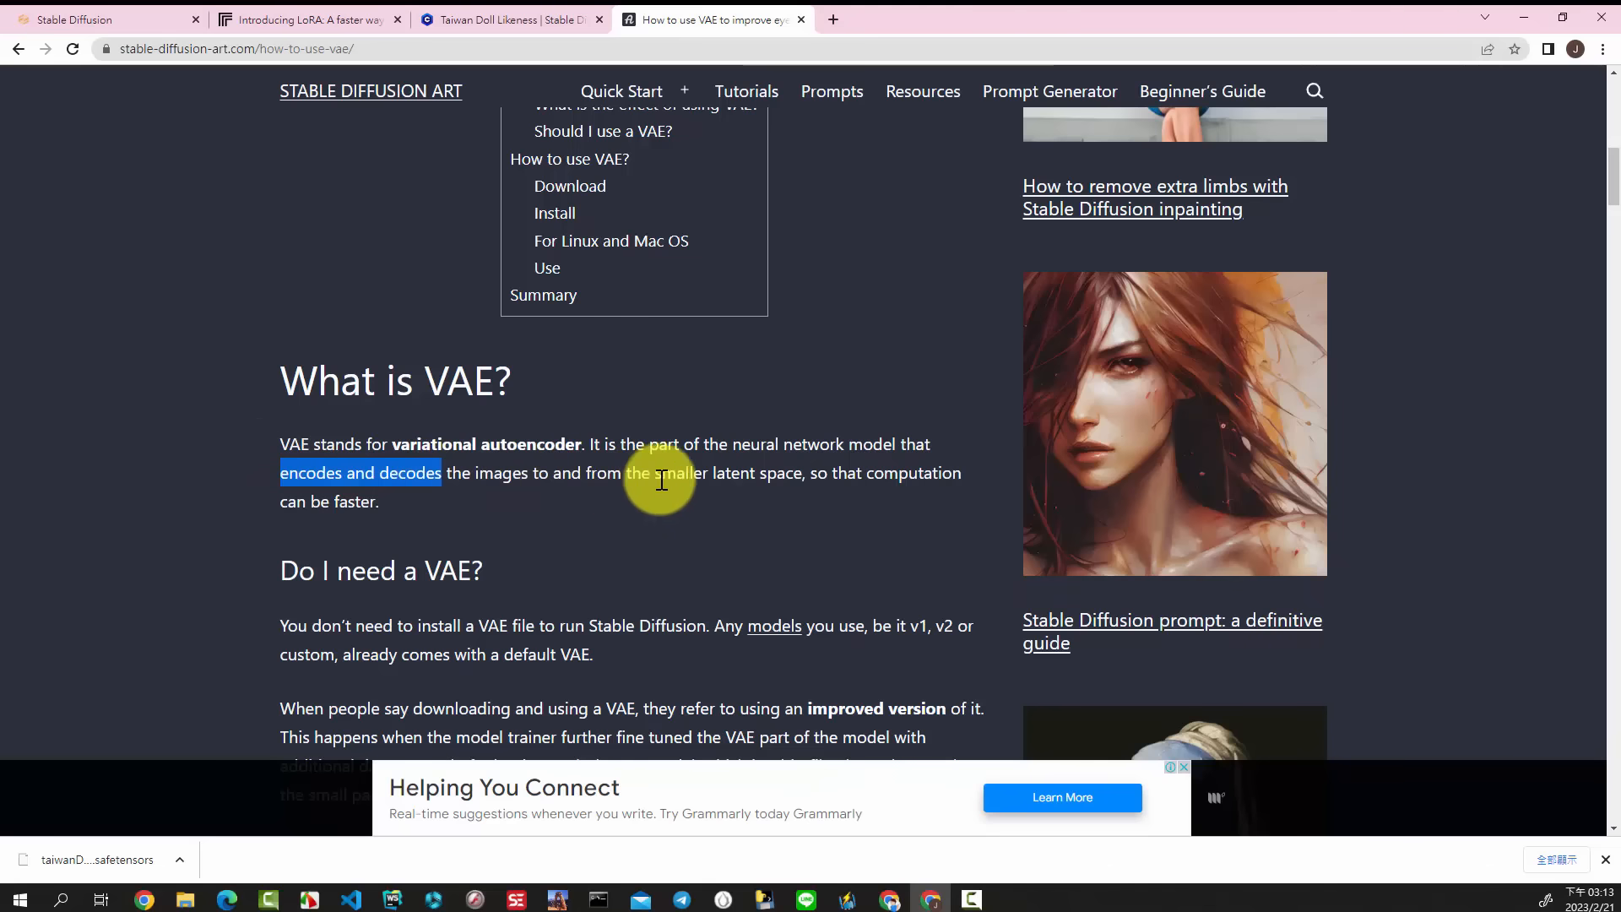
# Step: Open the stabilityai/sd-vae-ft-mse-original files on Hugging Face in a new browser tab and download vae-ft-mse-840000-ema-pruned.safetensors
pyautogui.click(833, 19)
pyautogui.click(827, 44)
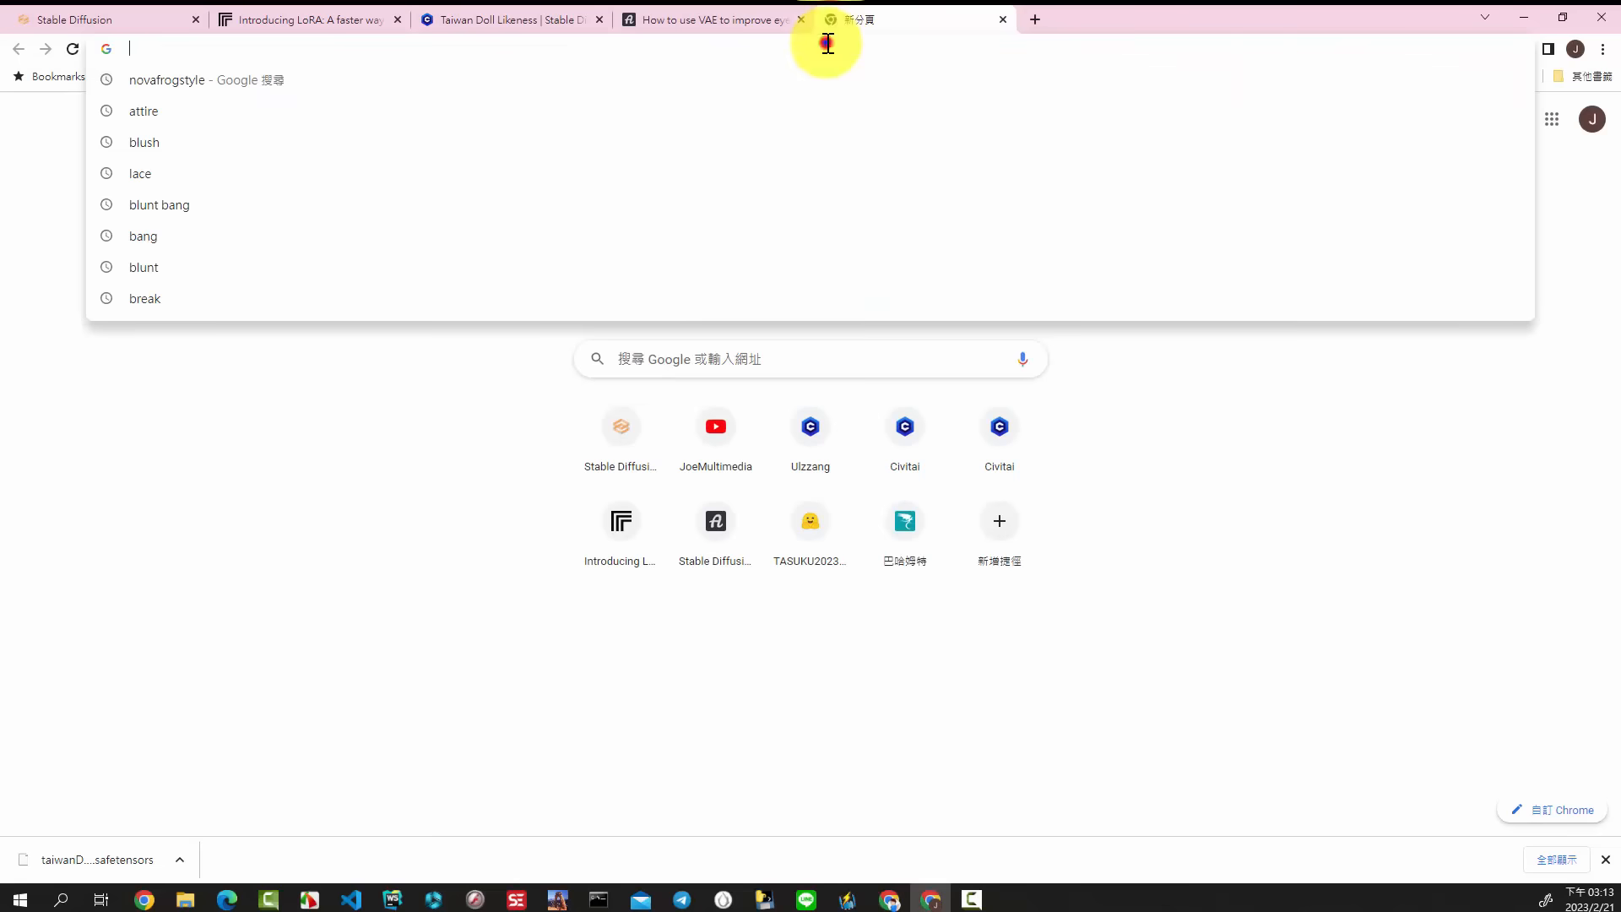
pyautogui.rightClick(827, 44)
pyautogui.click(1064, 178)
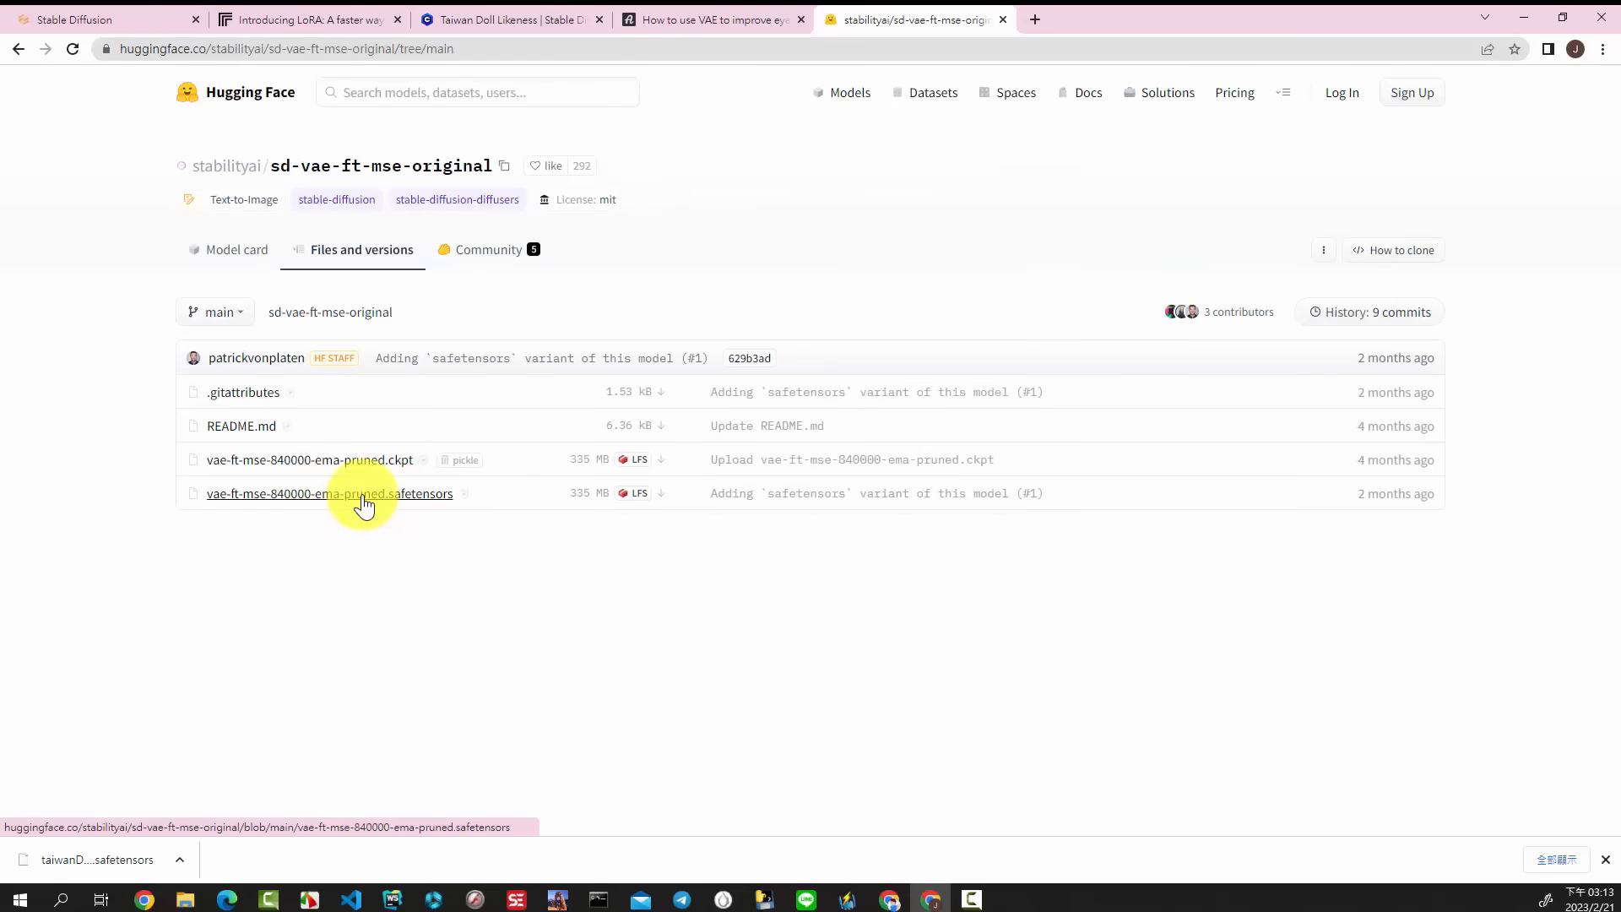
pyautogui.click(361, 497)
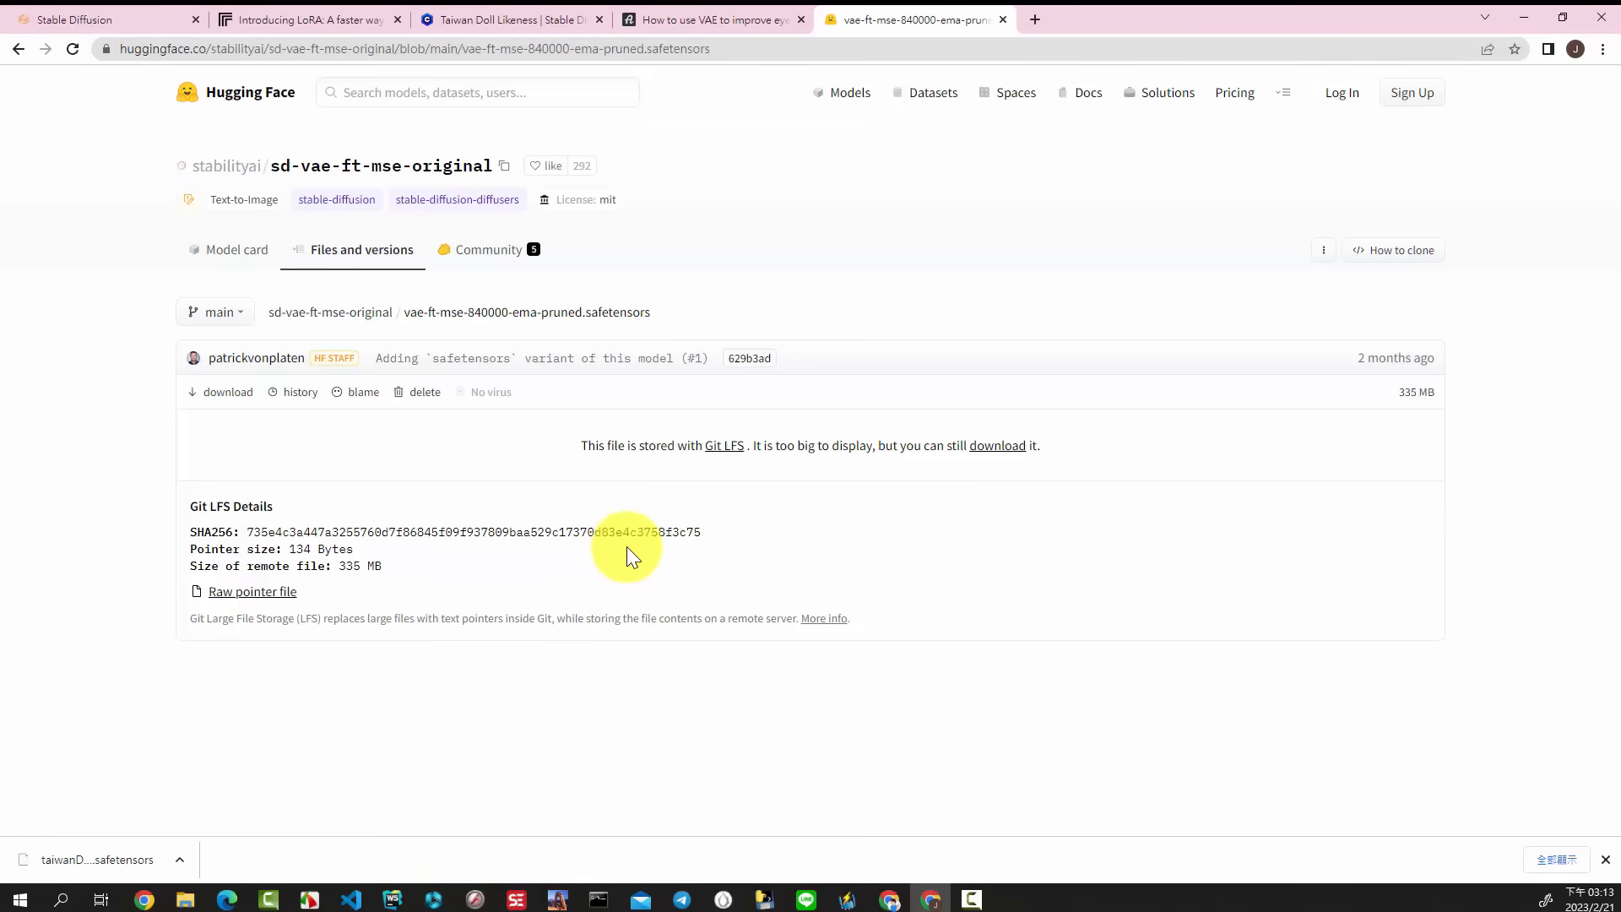
pyautogui.click(207, 392)
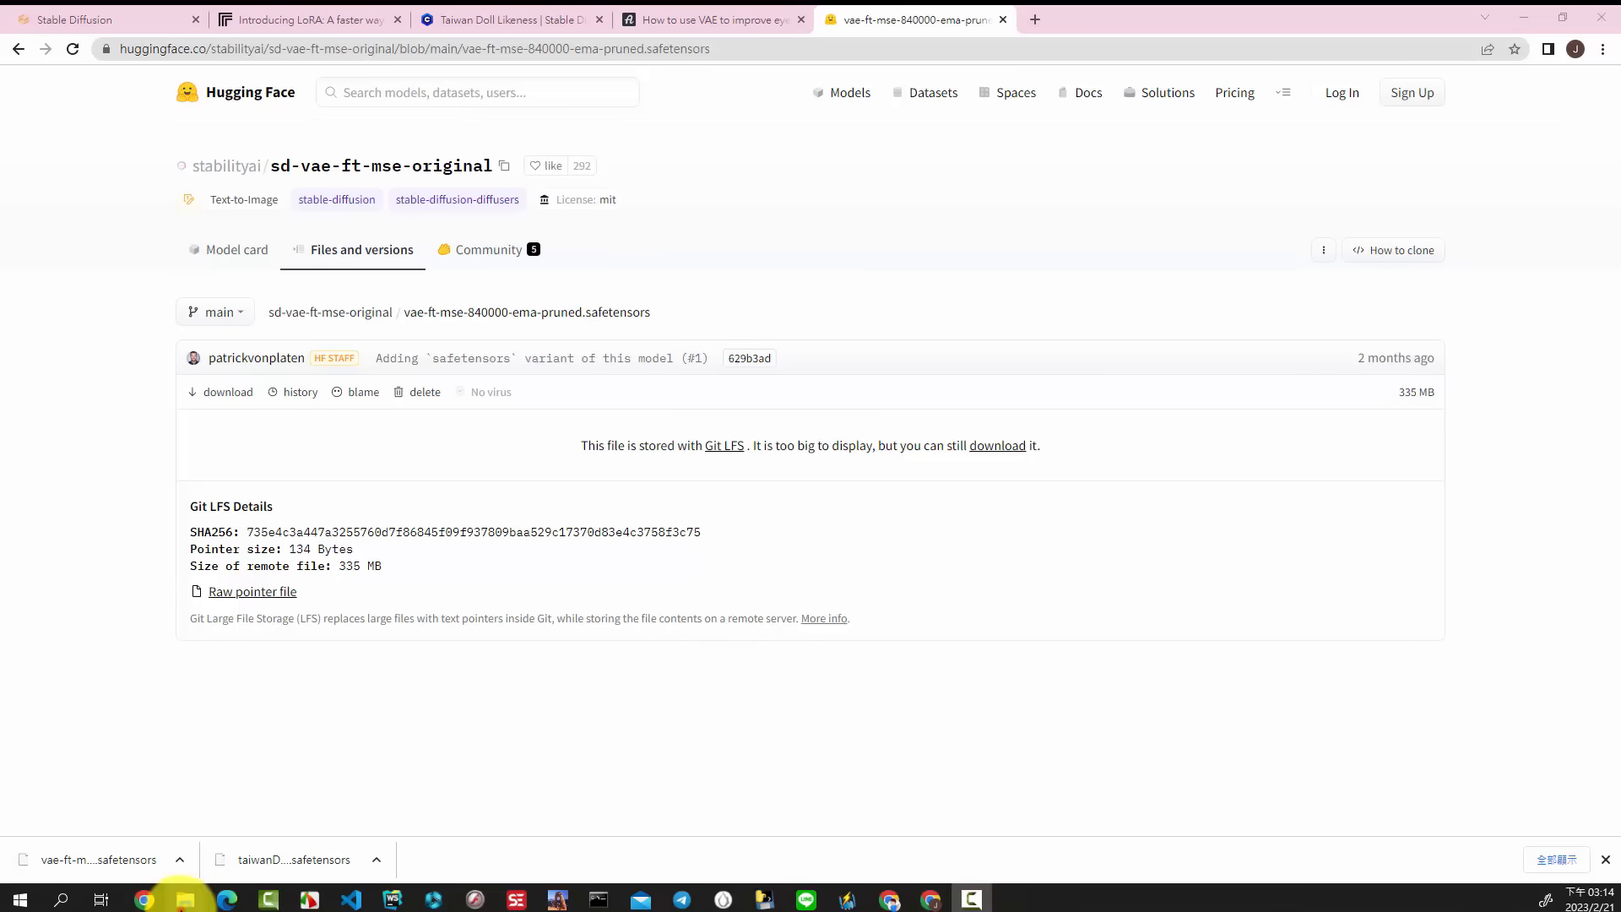
# Step: In File Explorer, paste vae-ft-mse-840000-ema-pruned.safetensors into diffusion_1.5_new\models\VAE, then return to the browser
pyautogui.click(185, 899)
pyautogui.click(329, 159)
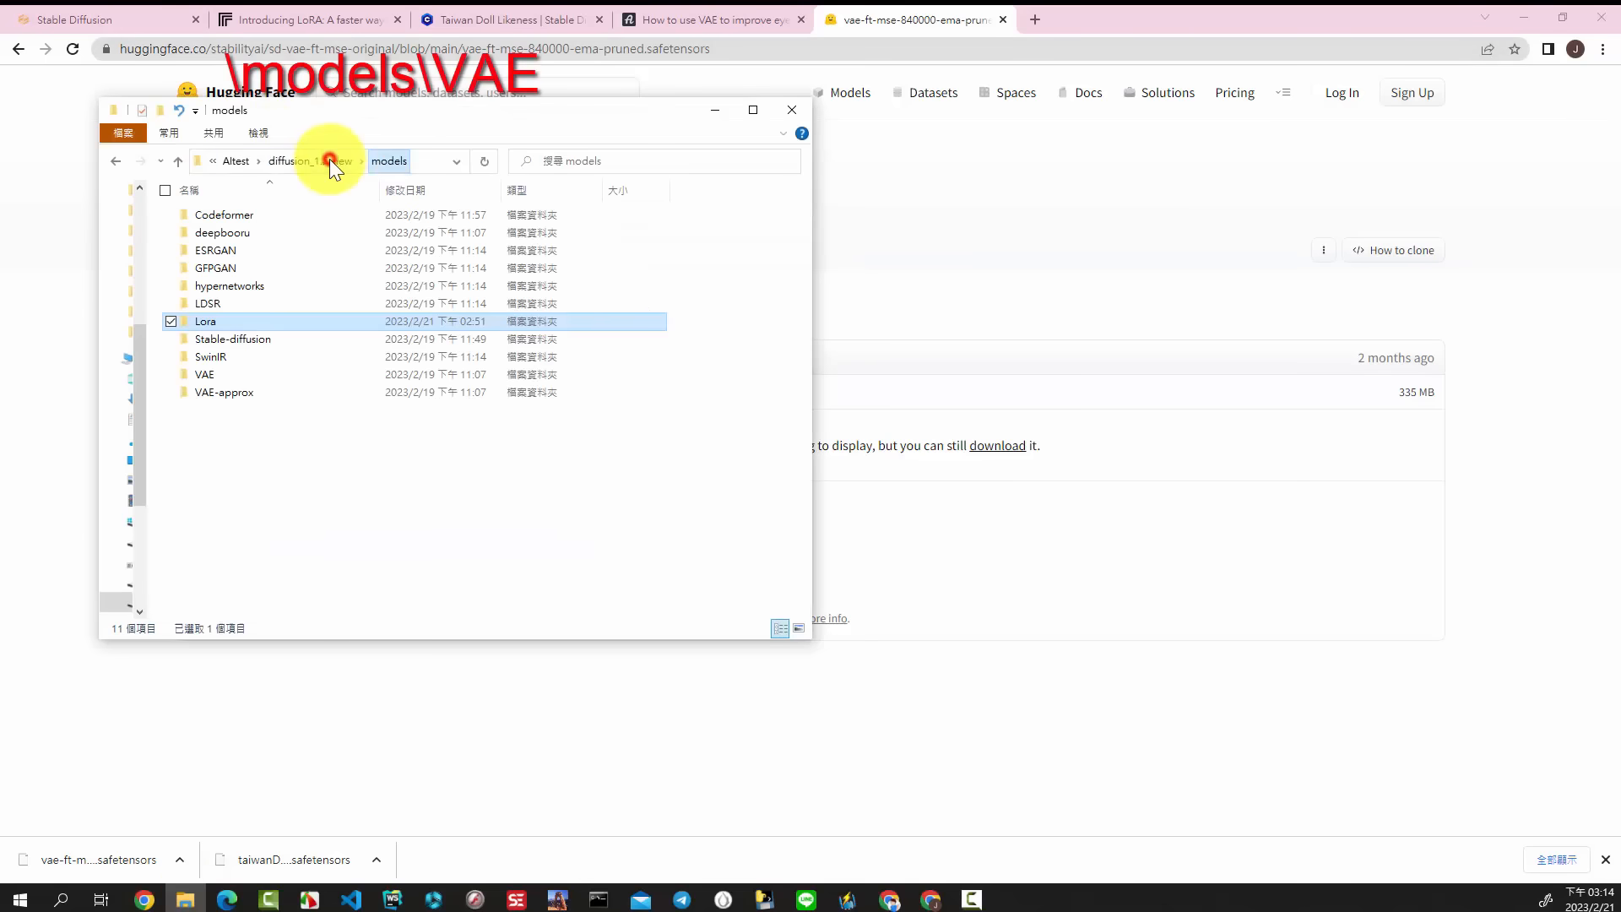
pyautogui.doubleClick(250, 376)
pyautogui.rightClick(331, 295)
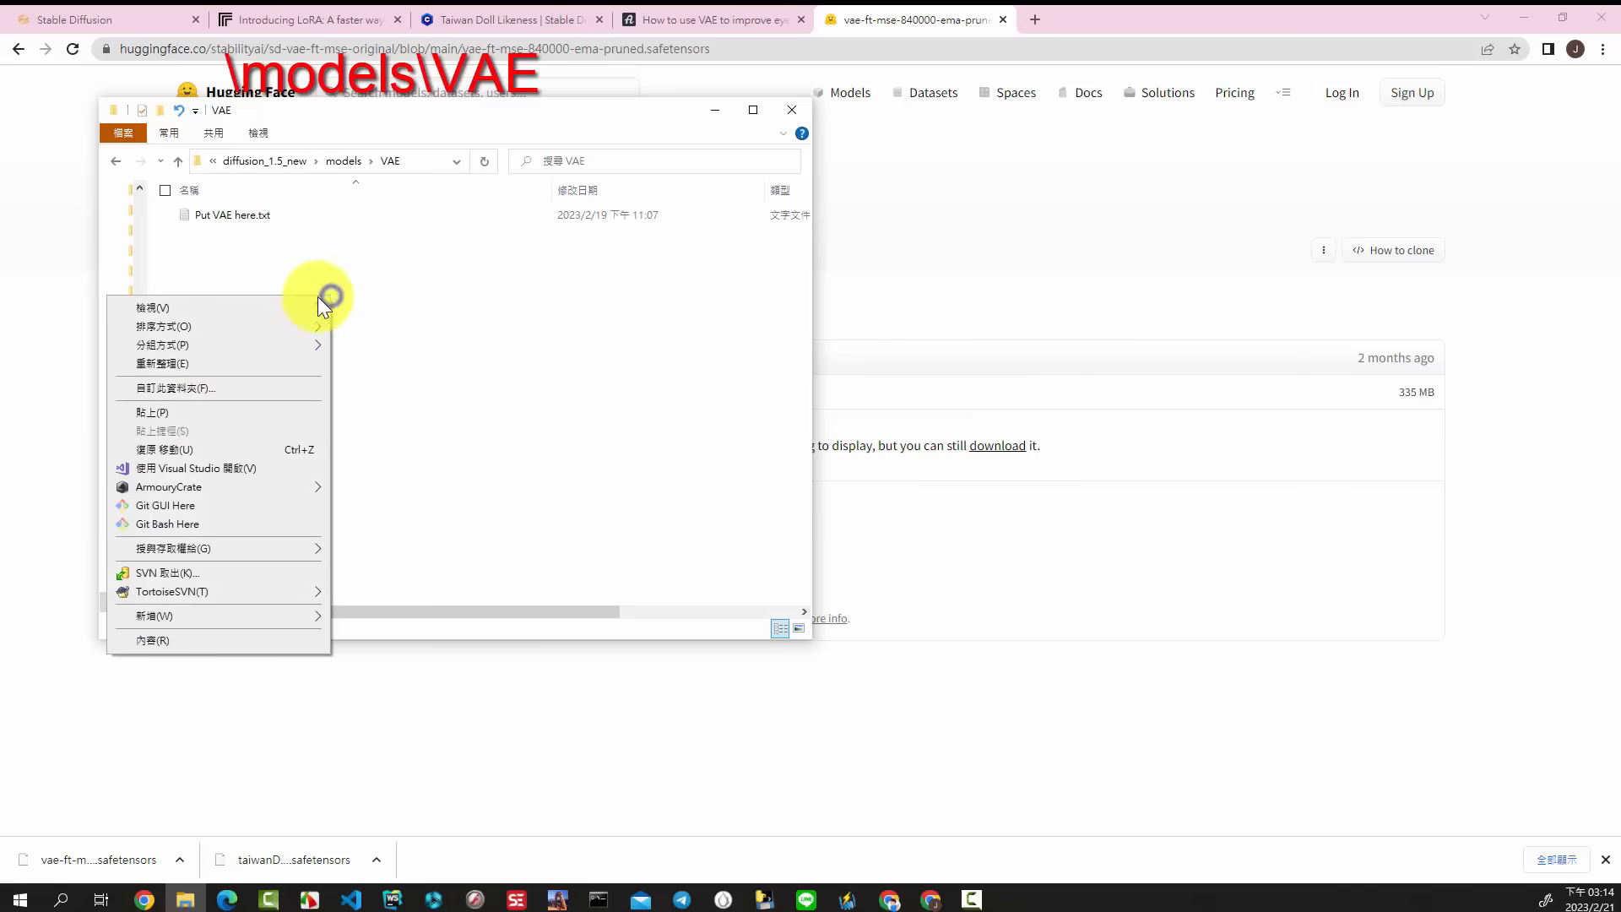
pyautogui.click(209, 407)
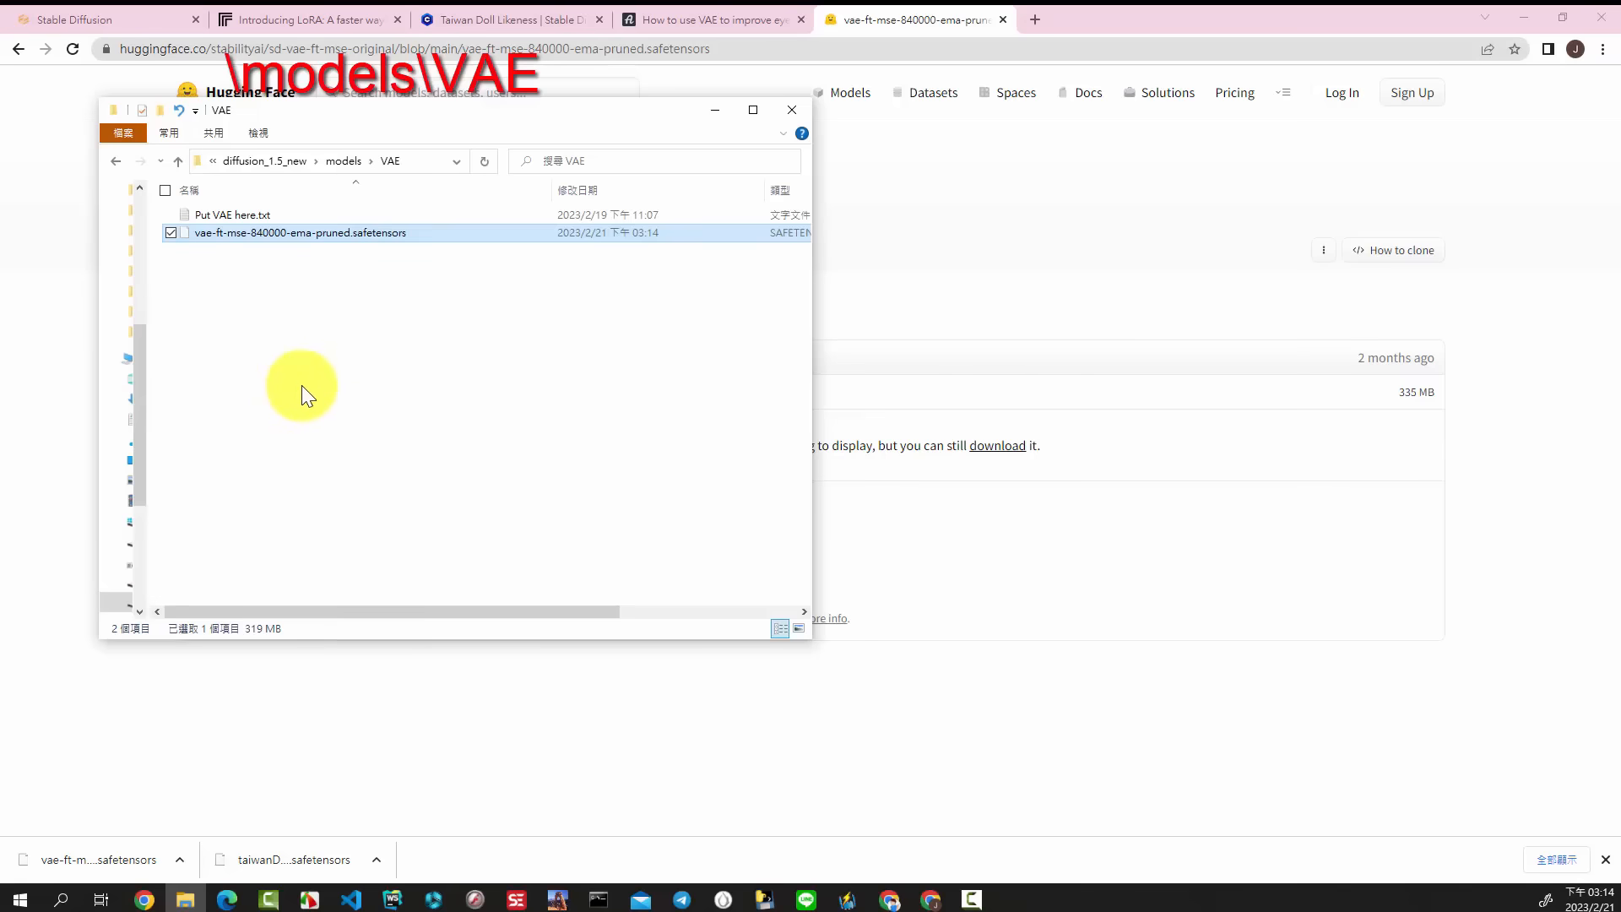
pyautogui.click(281, 714)
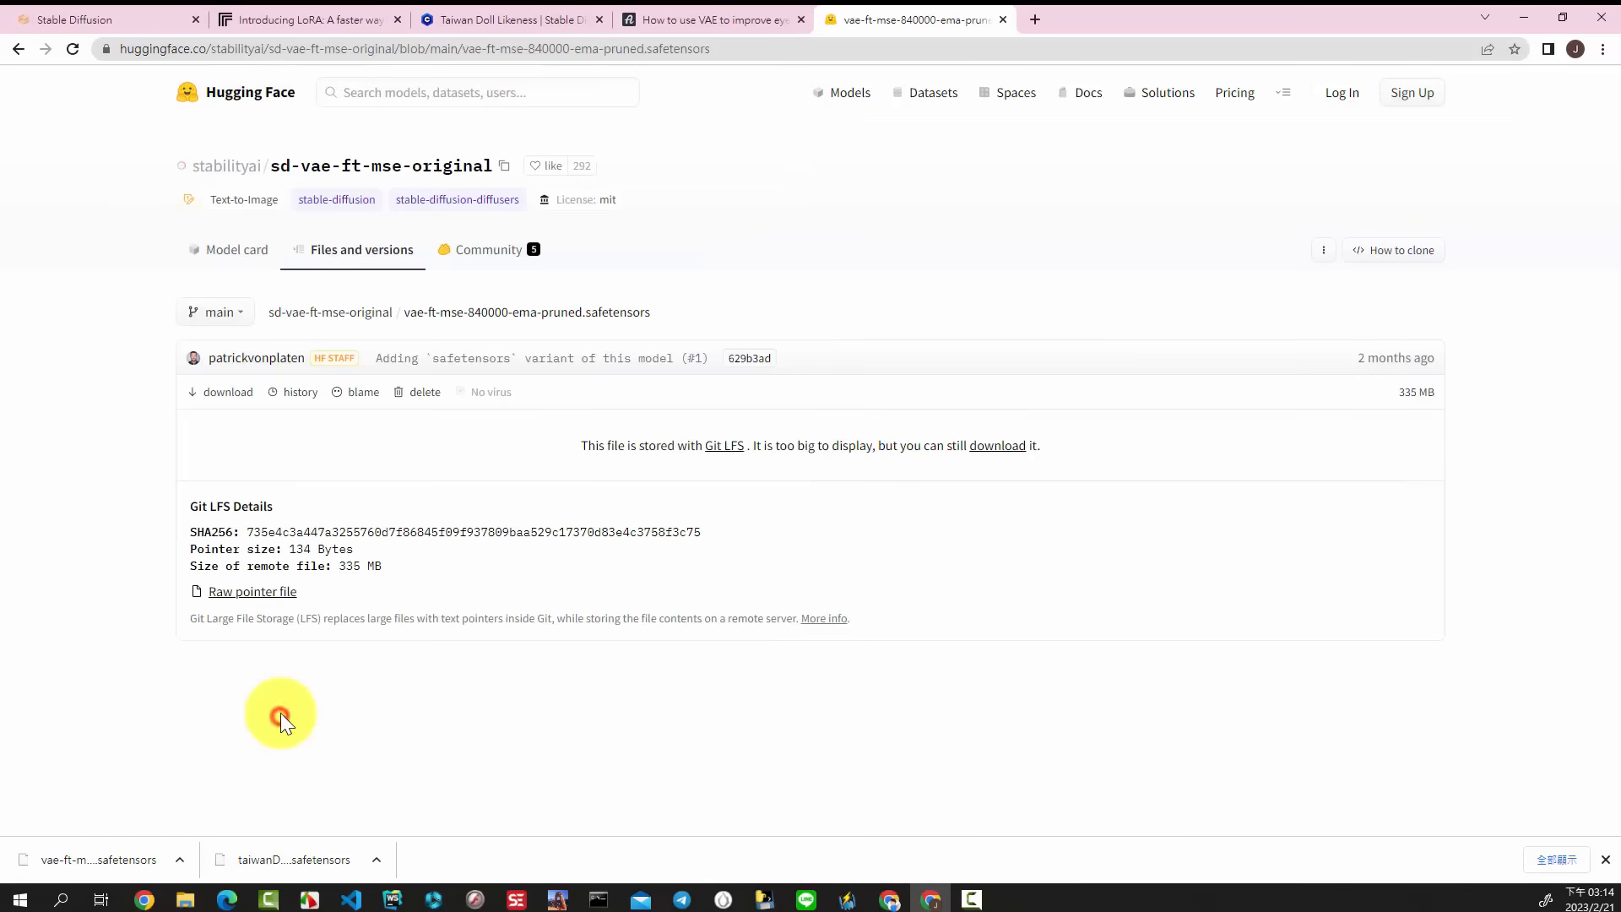
# Step: In the Stable Diffusion web UI settings, set SD VAE to vae-ft-mse-840000-ema-pruned.safetensors and apply the settings
pyautogui.click(109, 14)
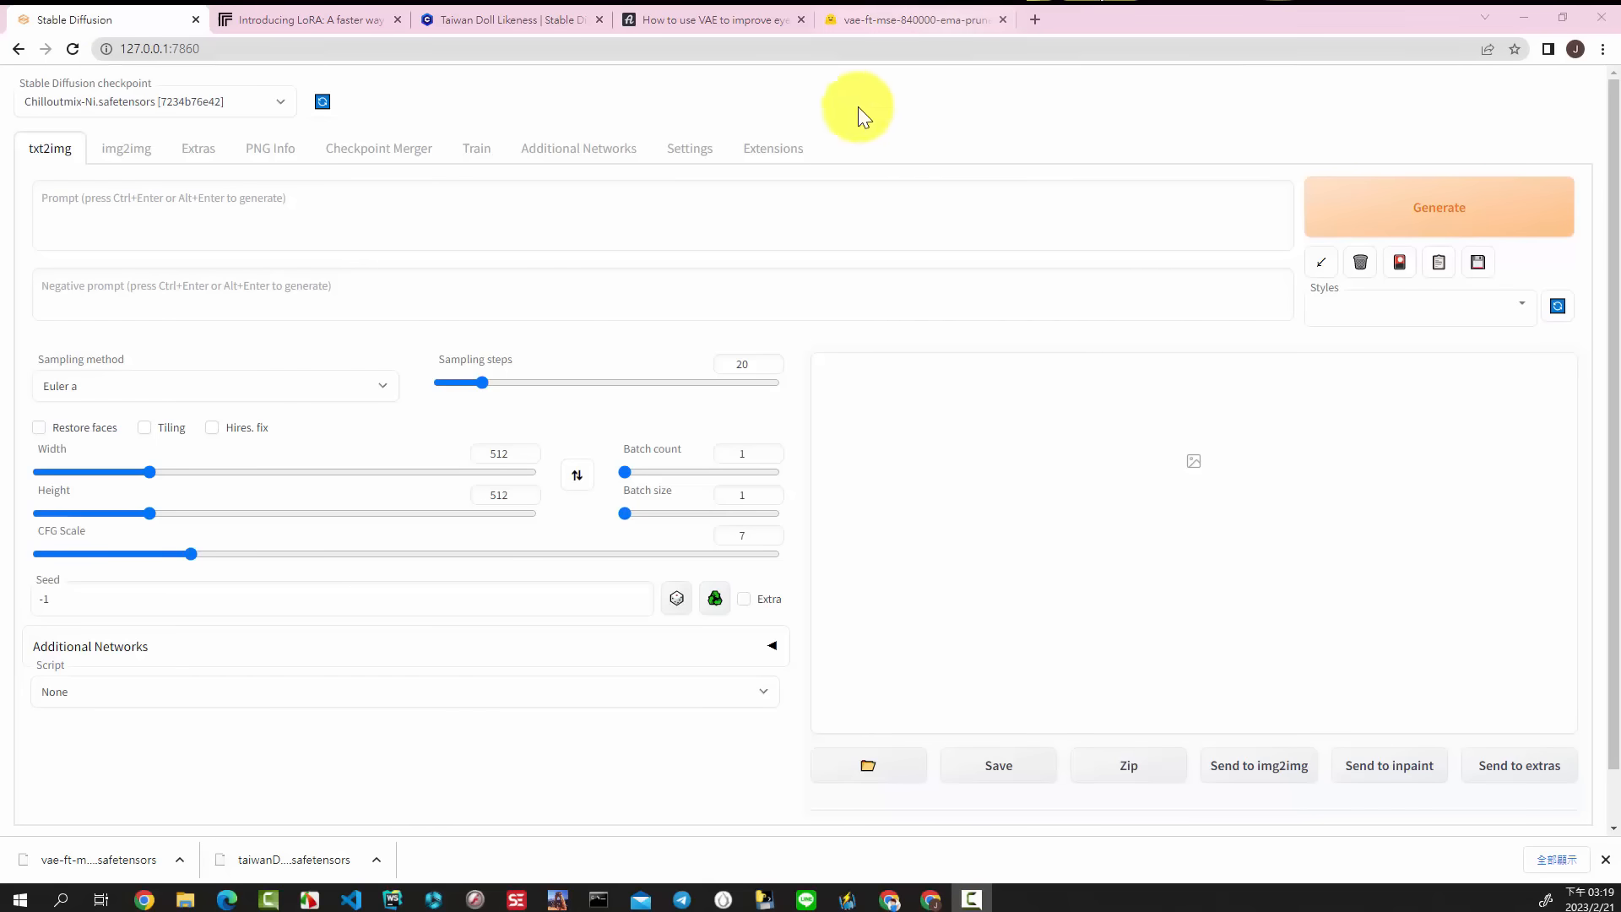
pyautogui.click(694, 150)
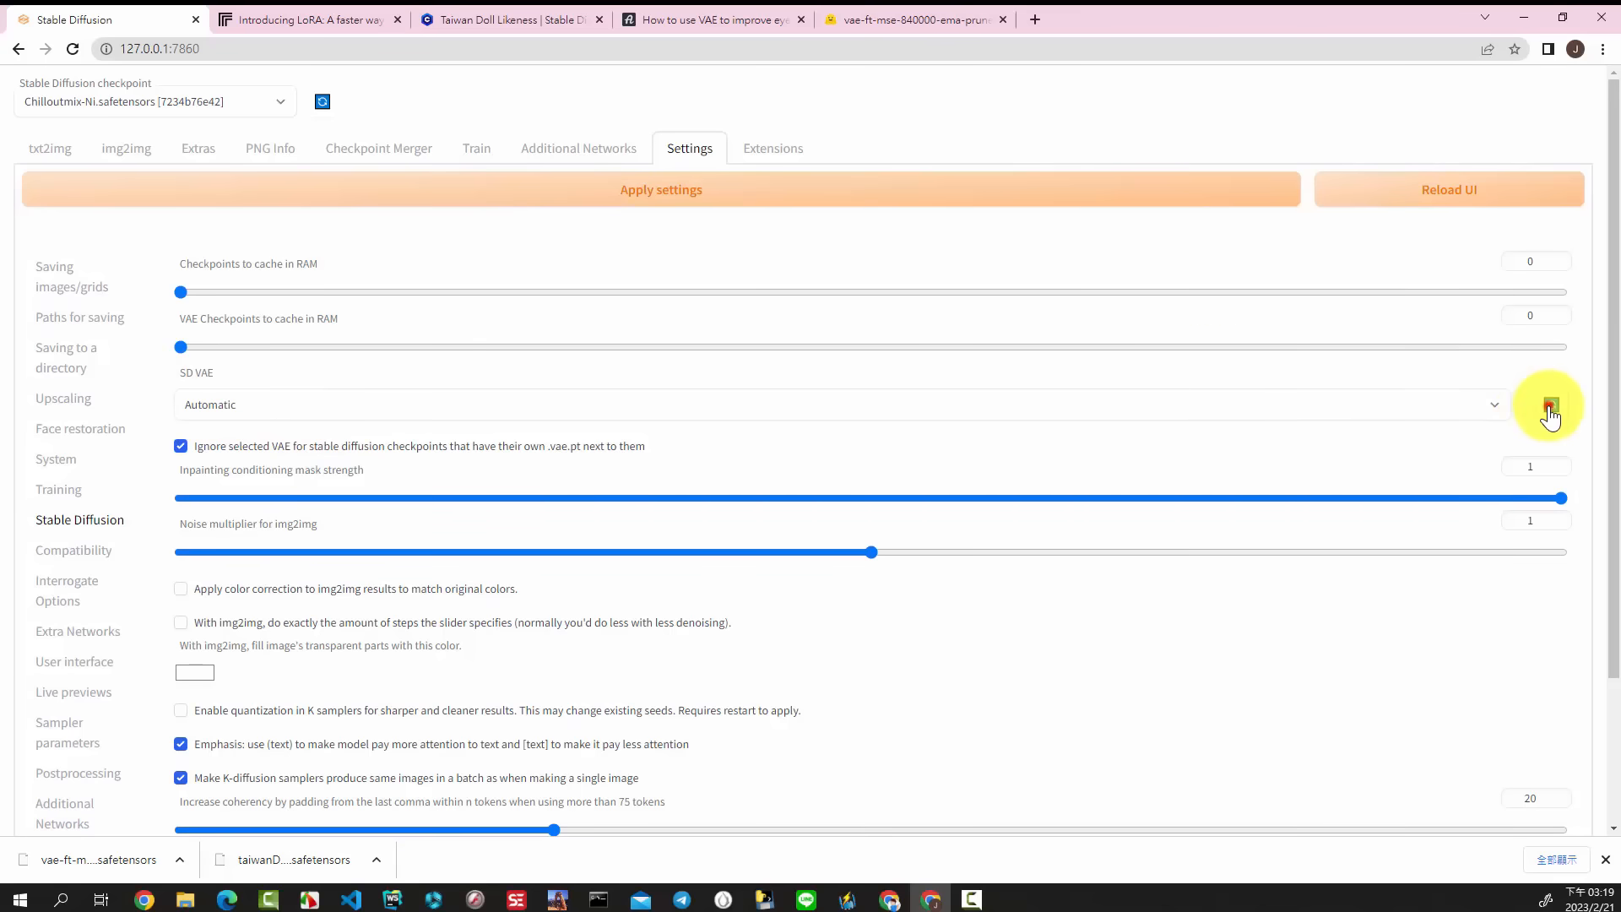
pyautogui.click(1492, 406)
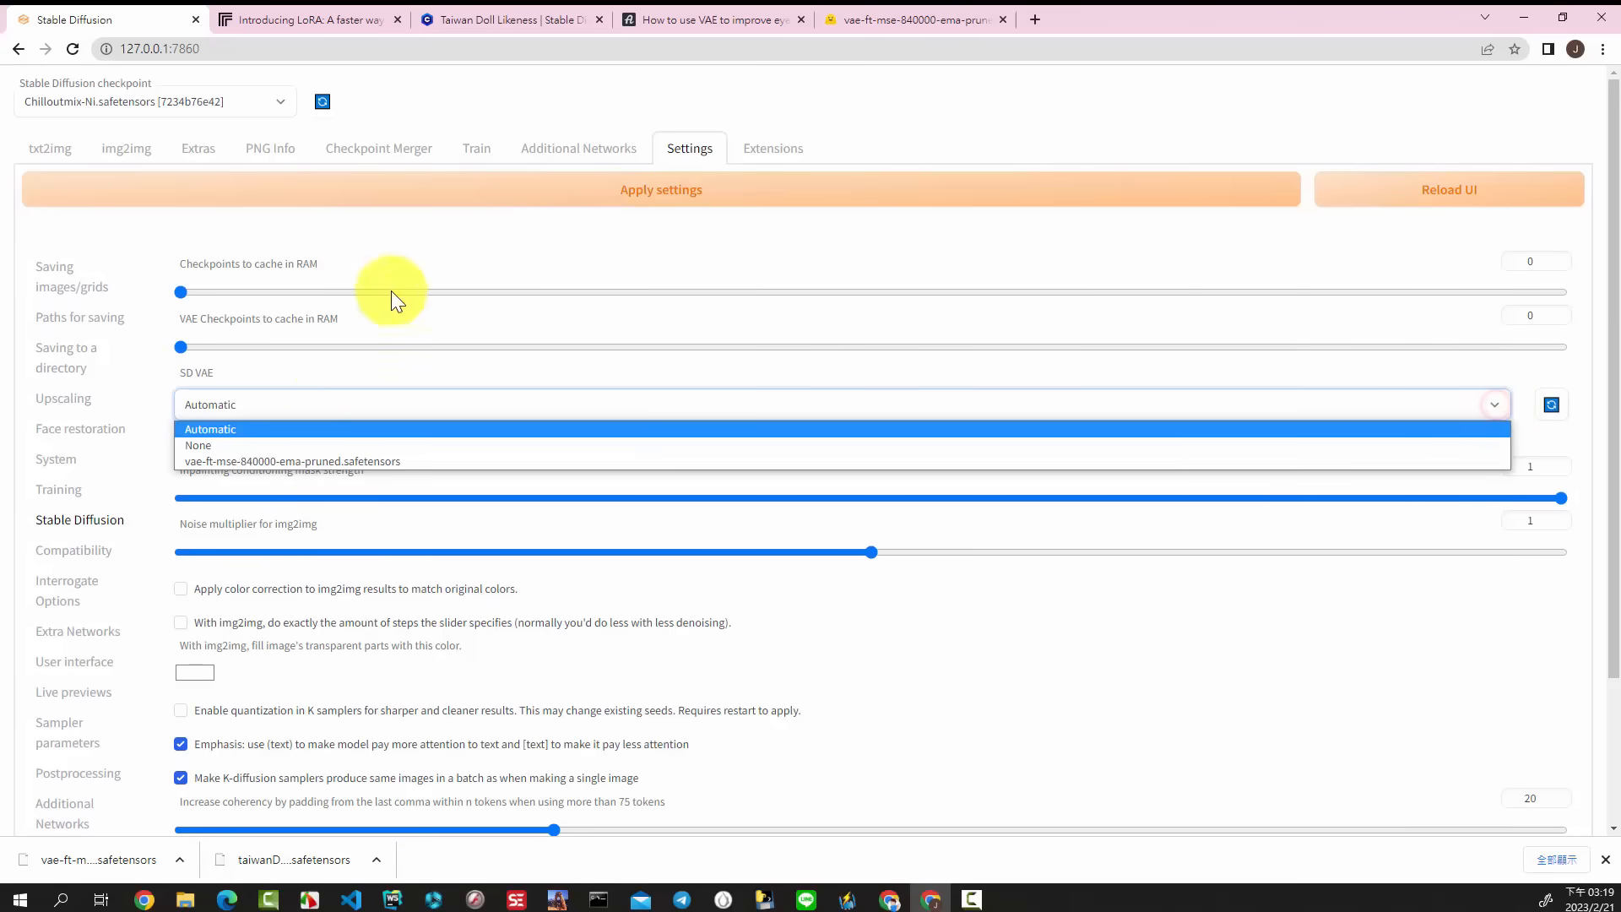
pyautogui.click(318, 463)
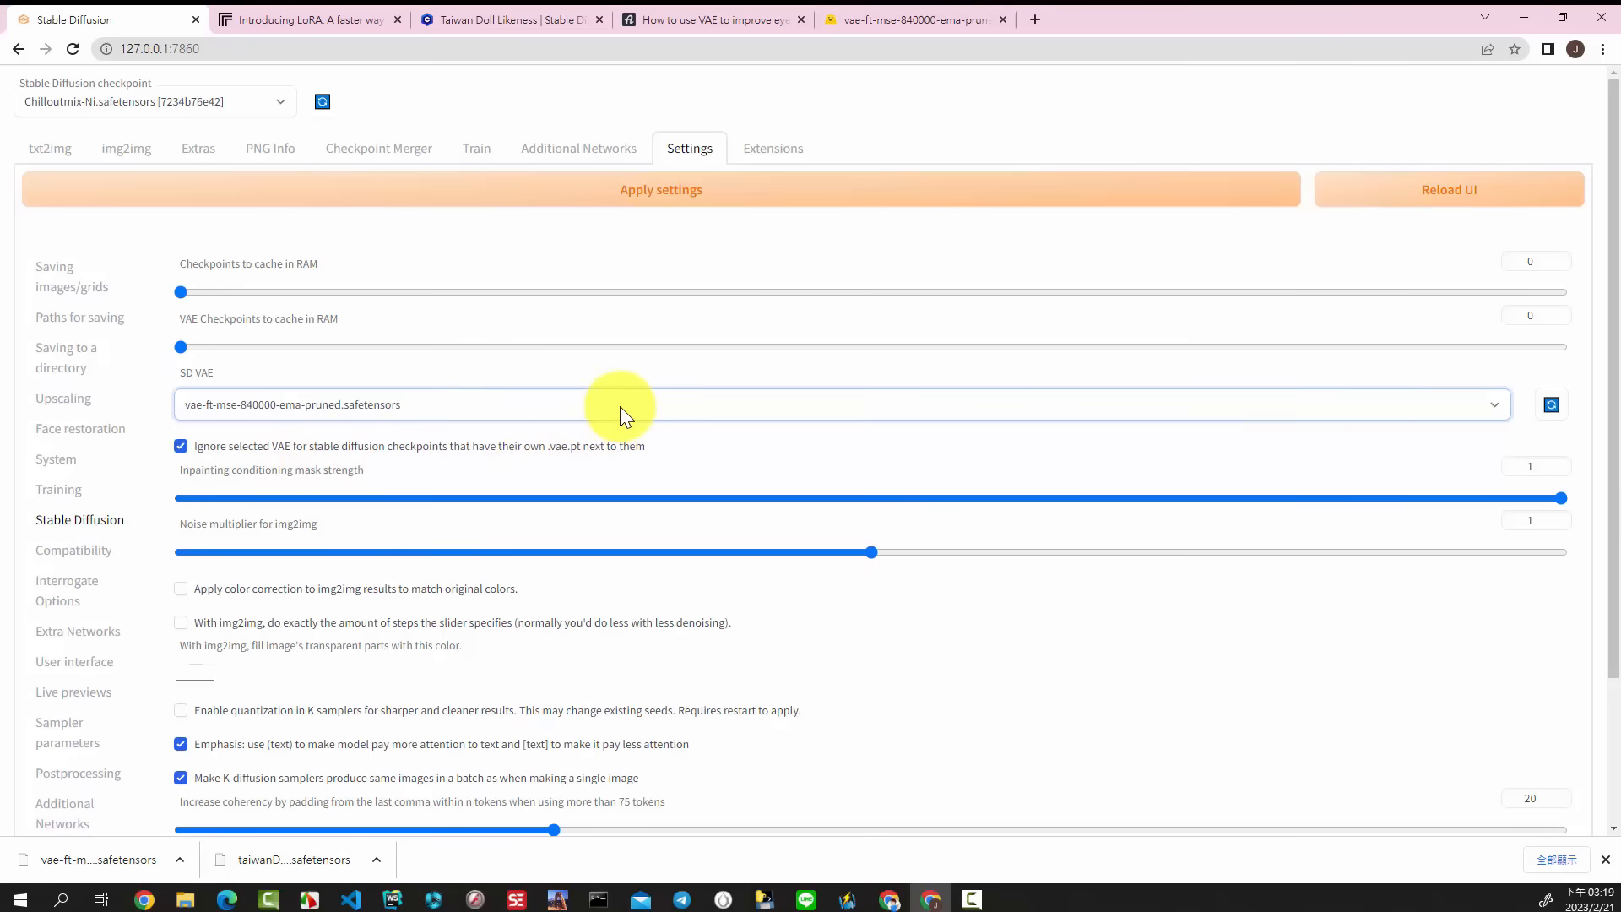
pyautogui.click(617, 196)
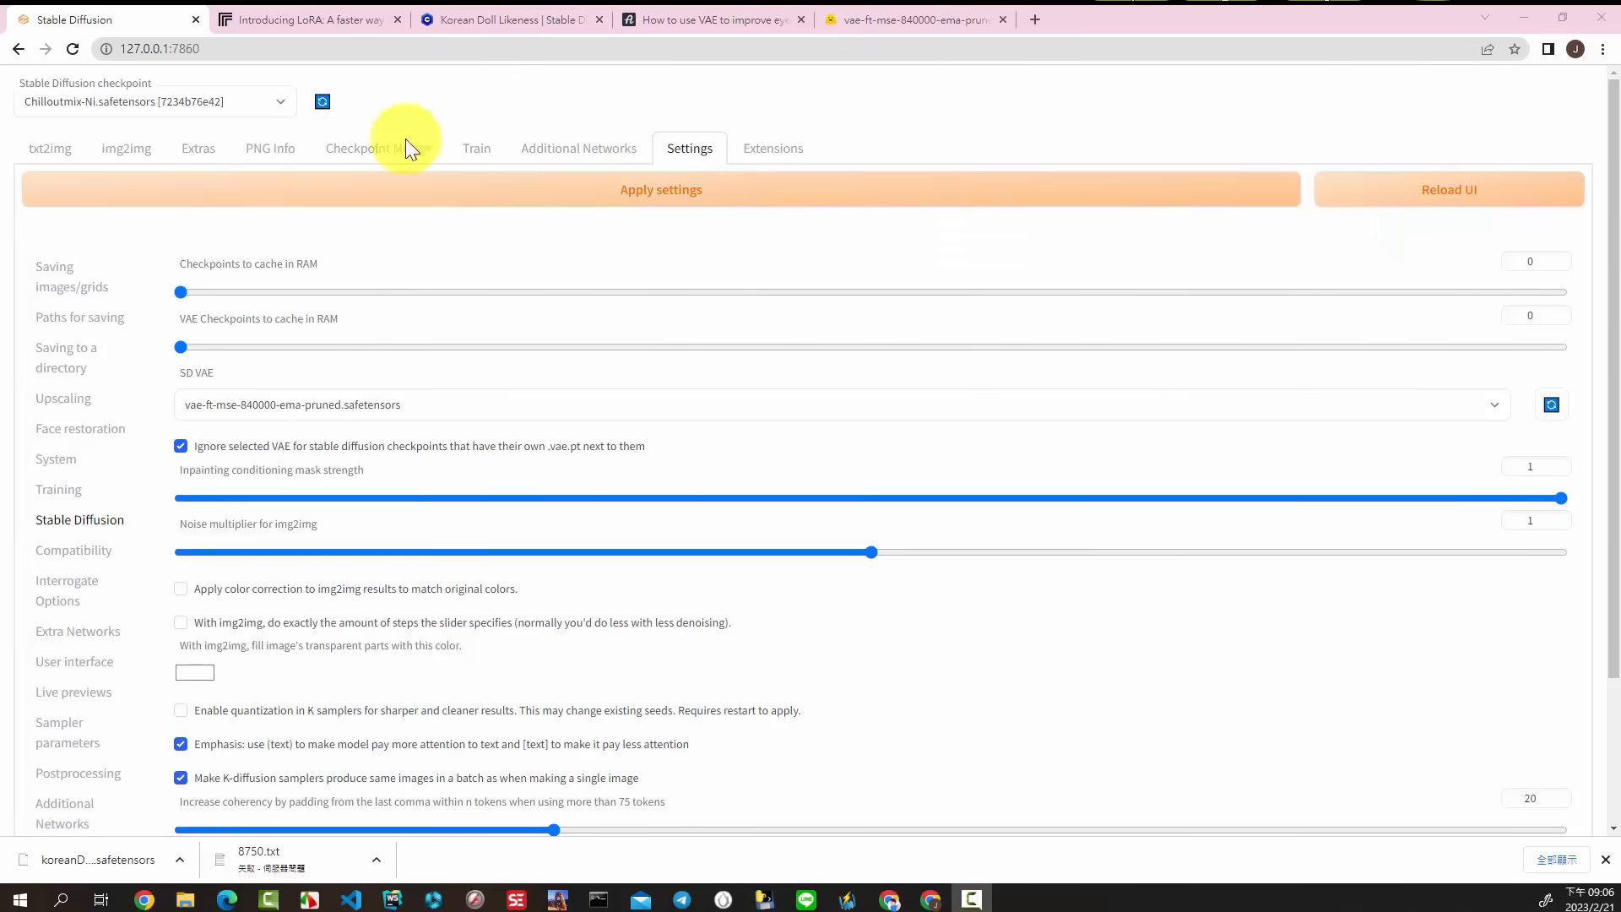
# Step: Refresh the LoRA models in the Additional Networks extension and check which models are available
pyautogui.click(581, 160)
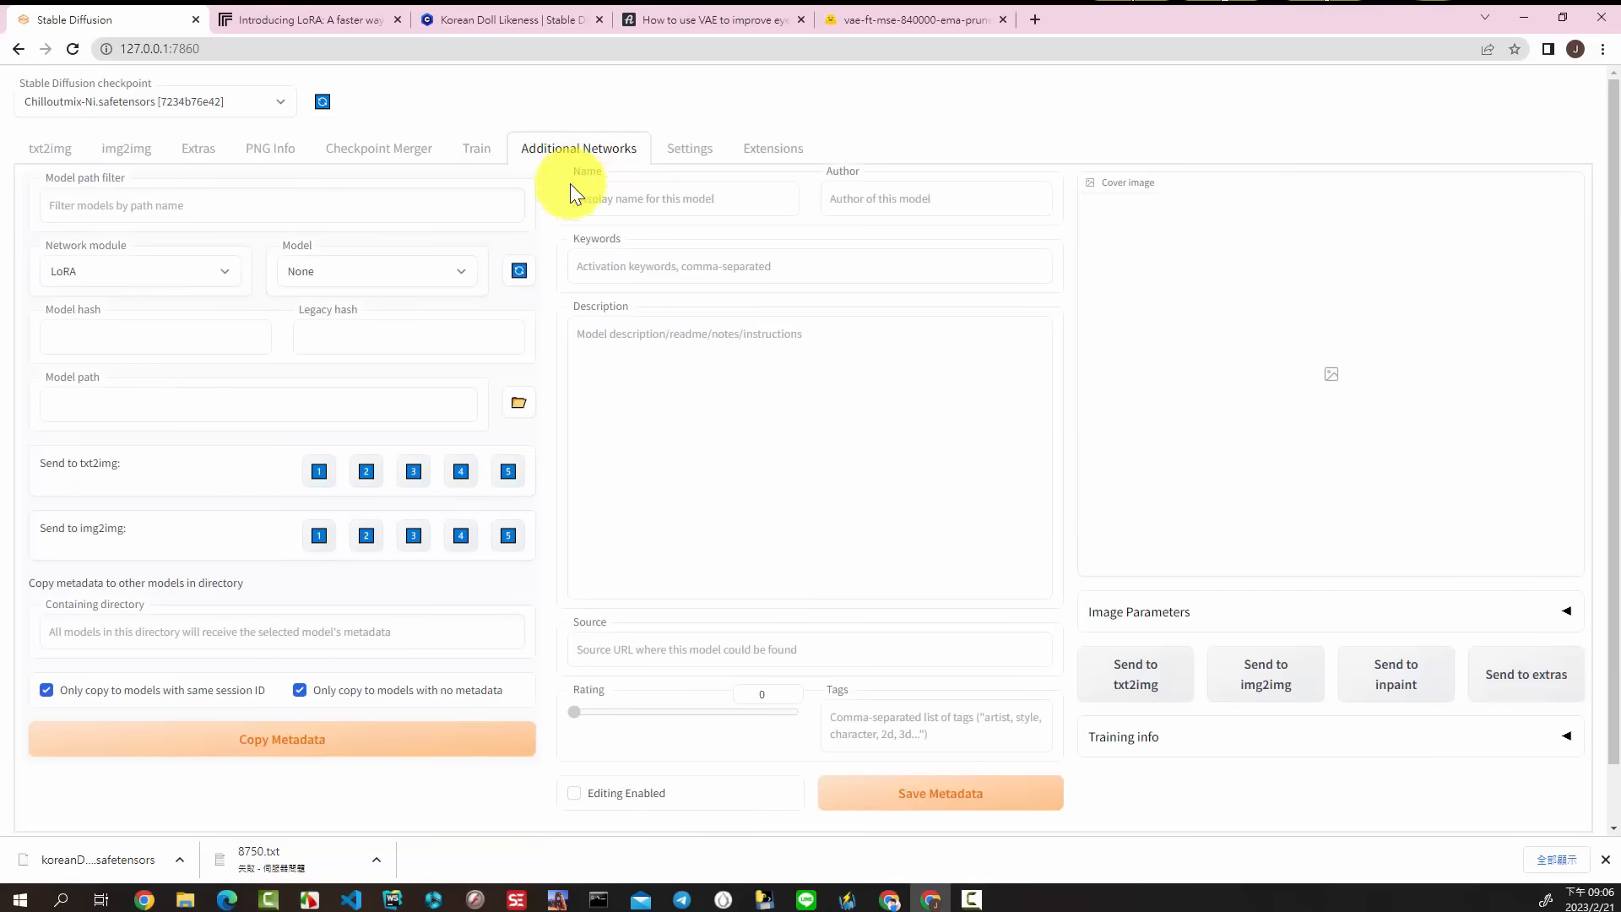
pyautogui.click(520, 269)
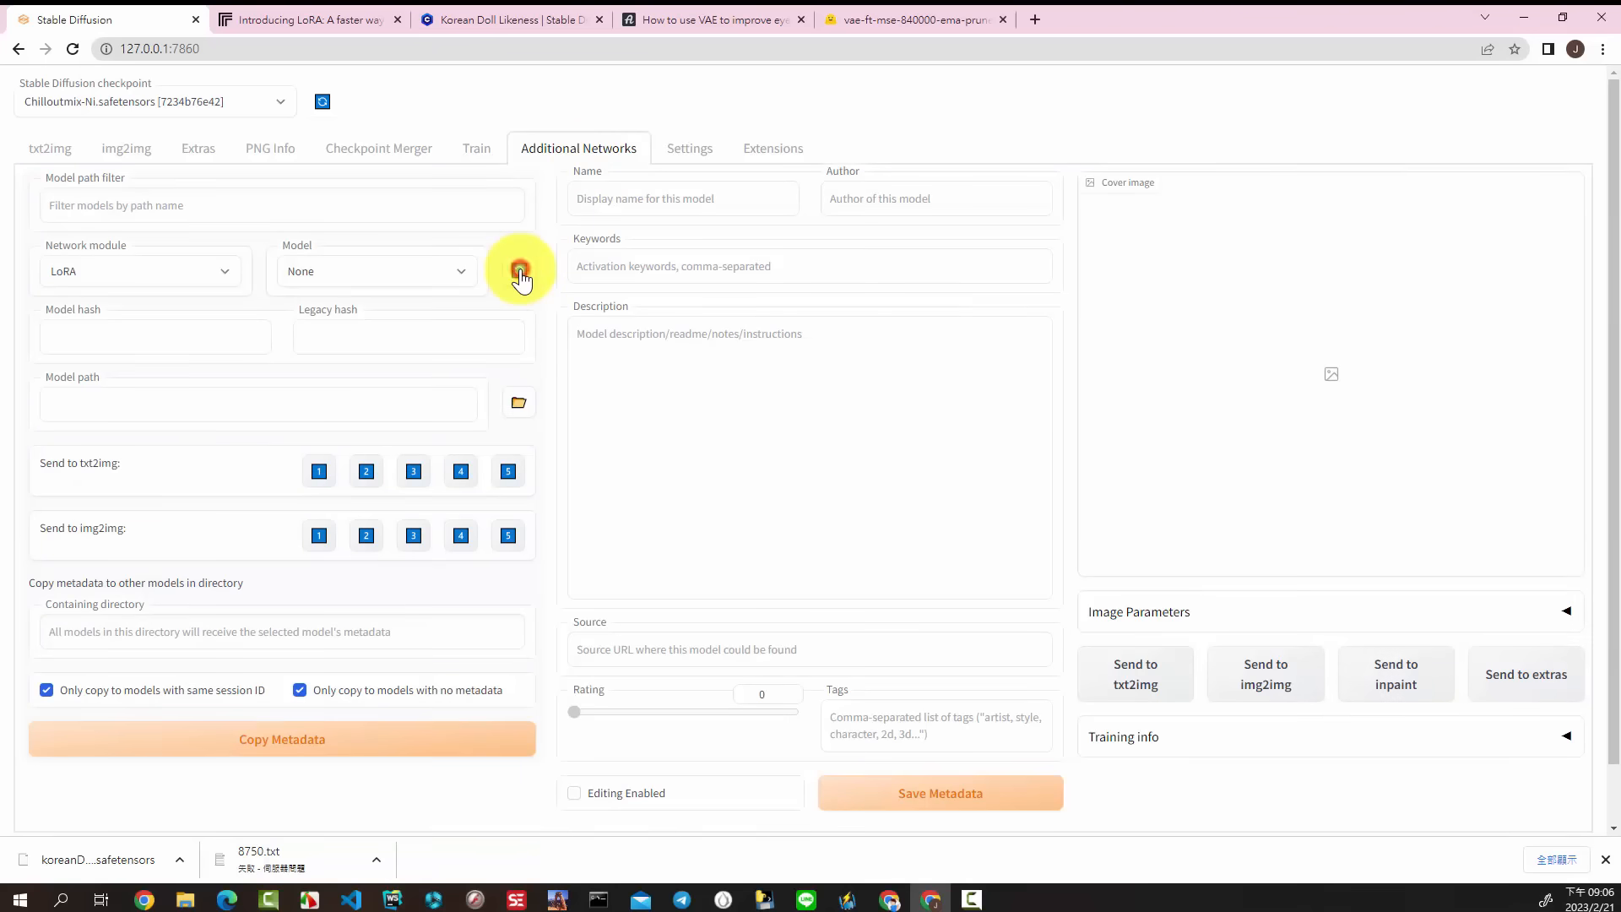
pyautogui.click(464, 271)
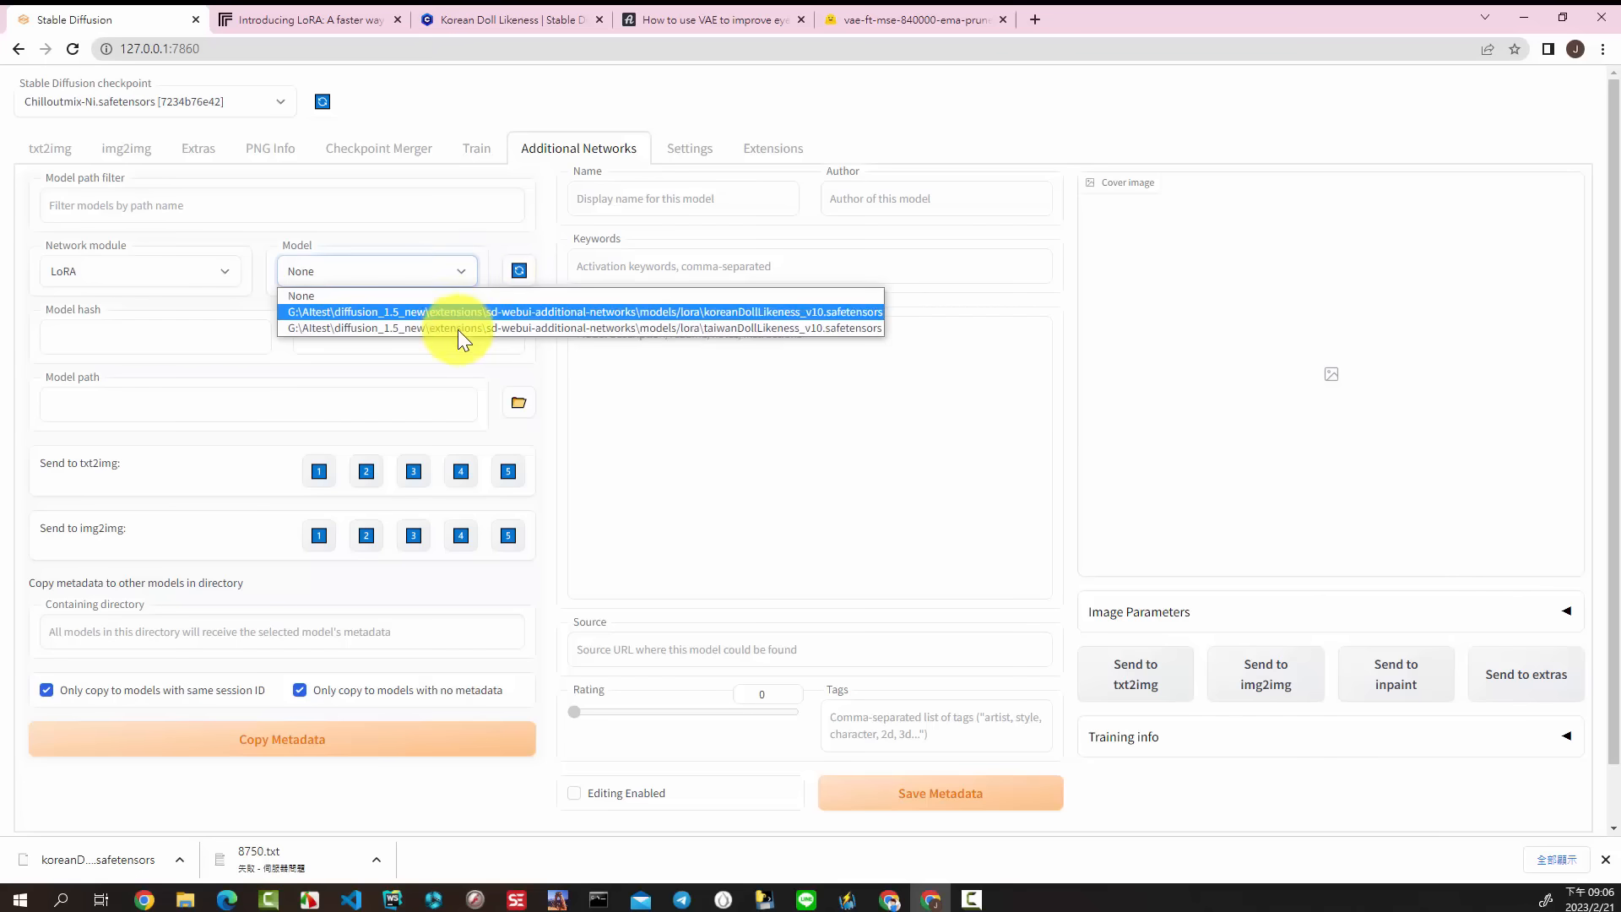
pyautogui.click(505, 270)
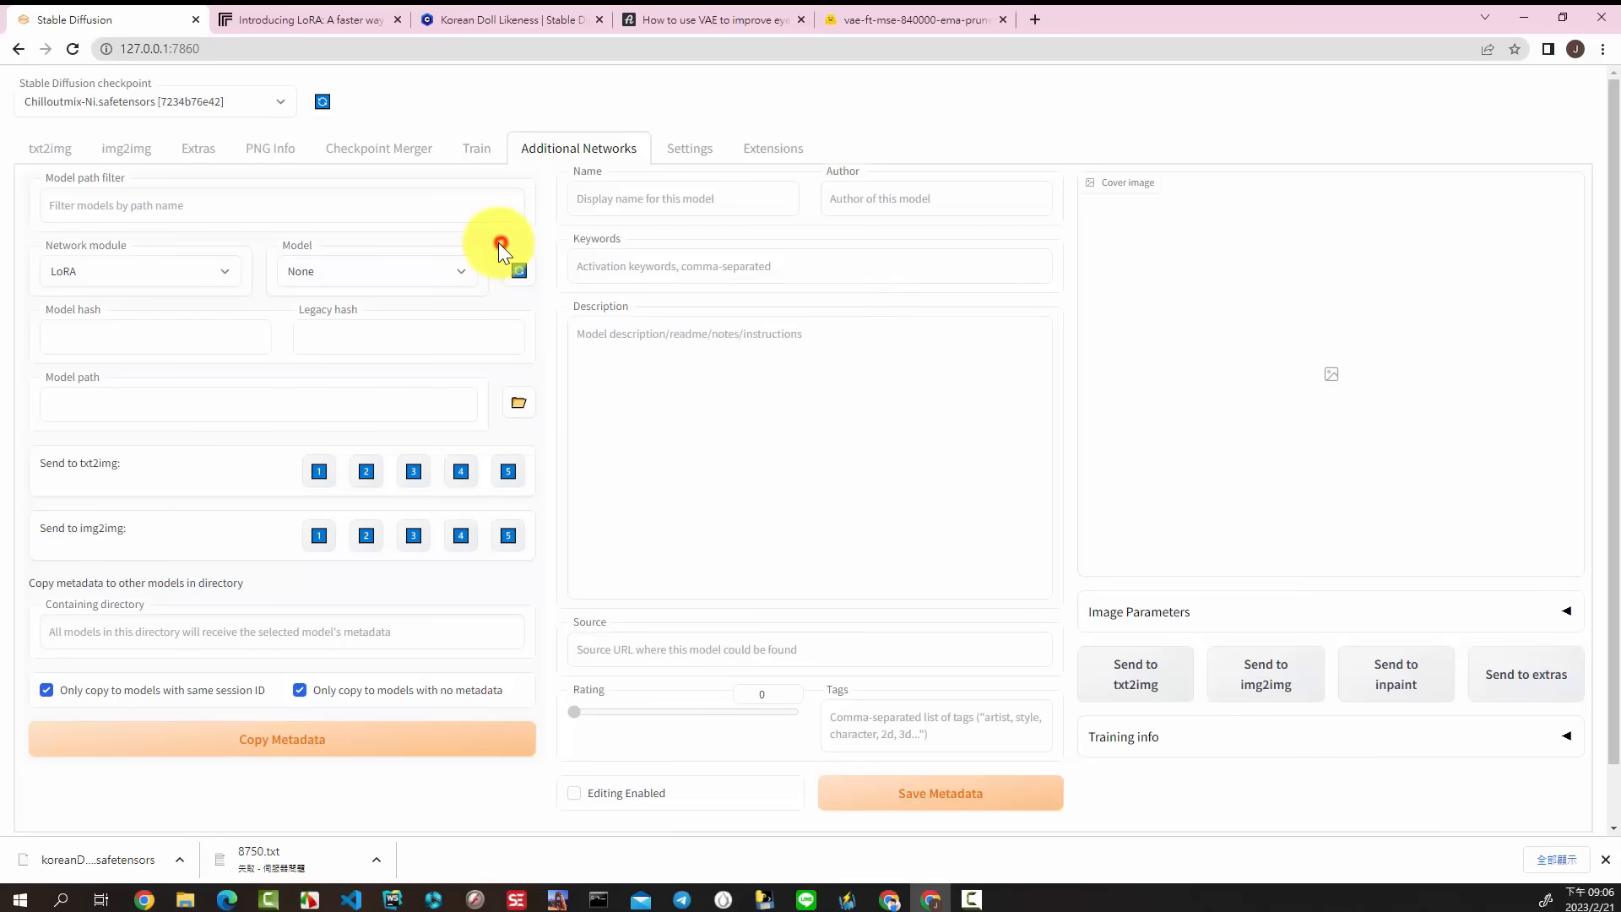
# Step: Expand the Additional Networks section in txt2img and enable it
pyautogui.click(51, 155)
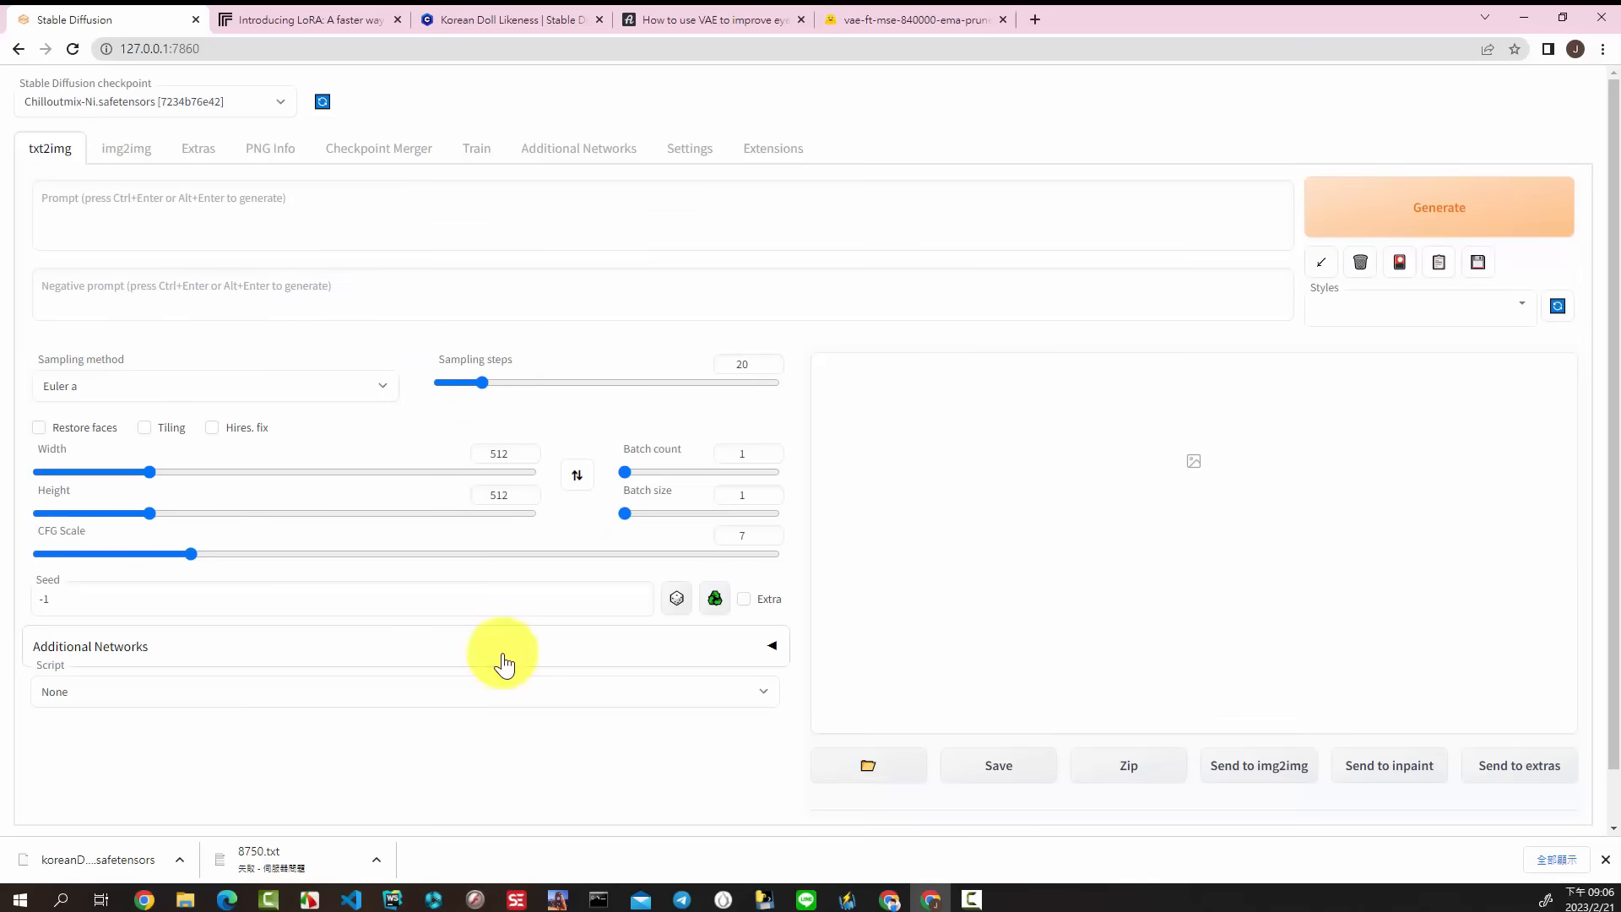
pyautogui.click(770, 648)
pyautogui.scroll(-3, 448, 626)
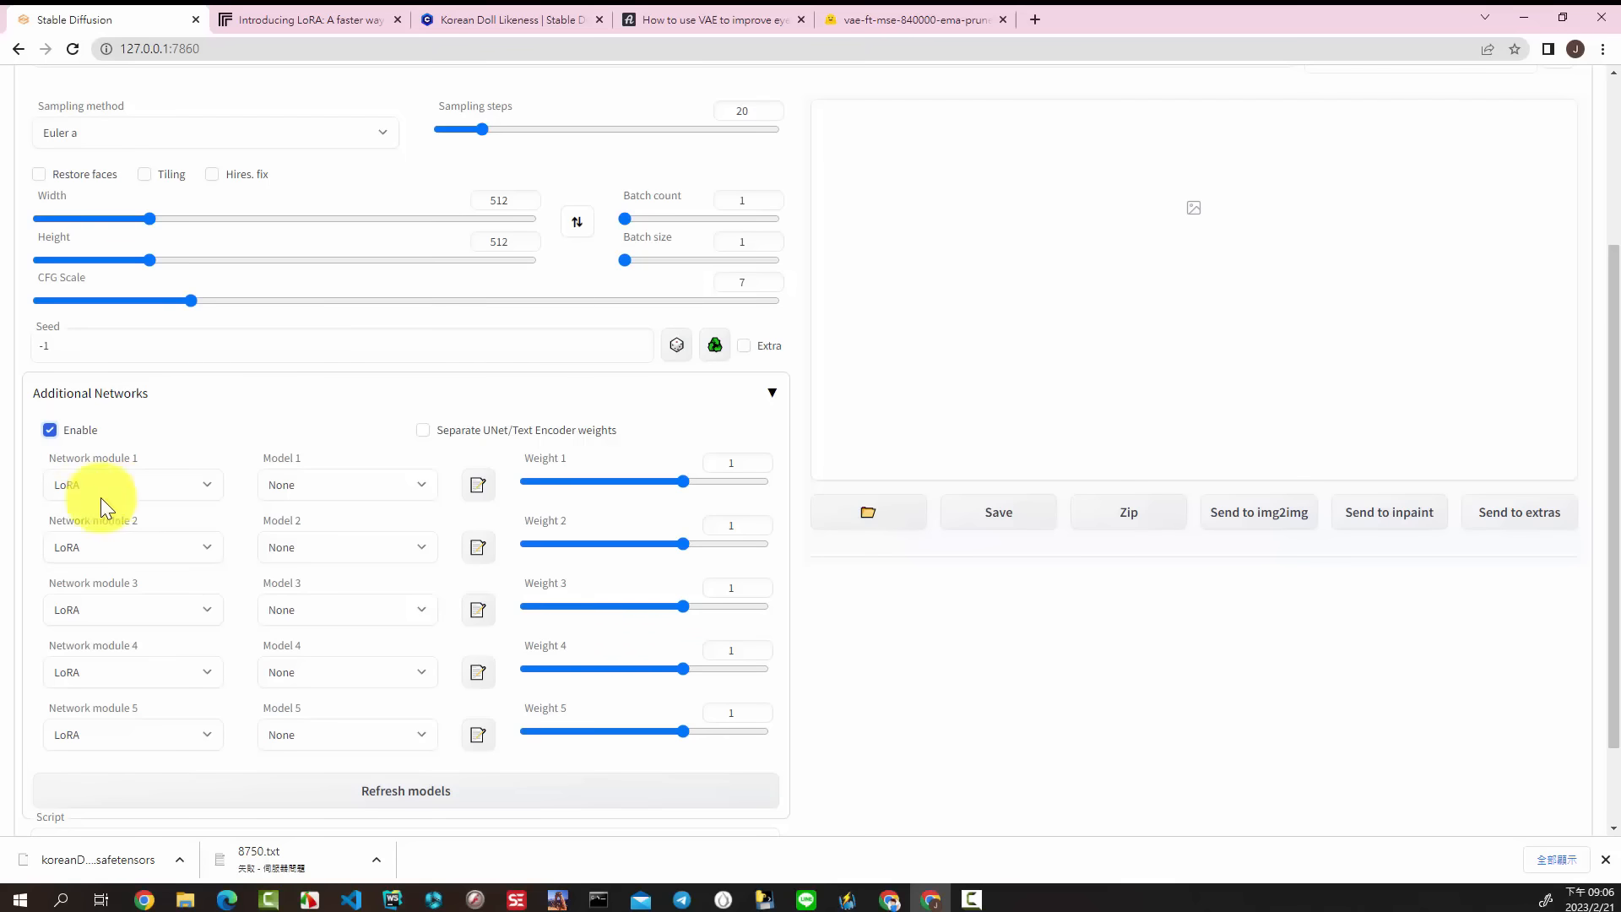
# Step: Refresh the network models, then choose taiwanDollLikeness_v10 as Model 1 and koreanDollLikeness_v10 as Model 2
pyautogui.click(422, 483)
pyautogui.click(422, 483)
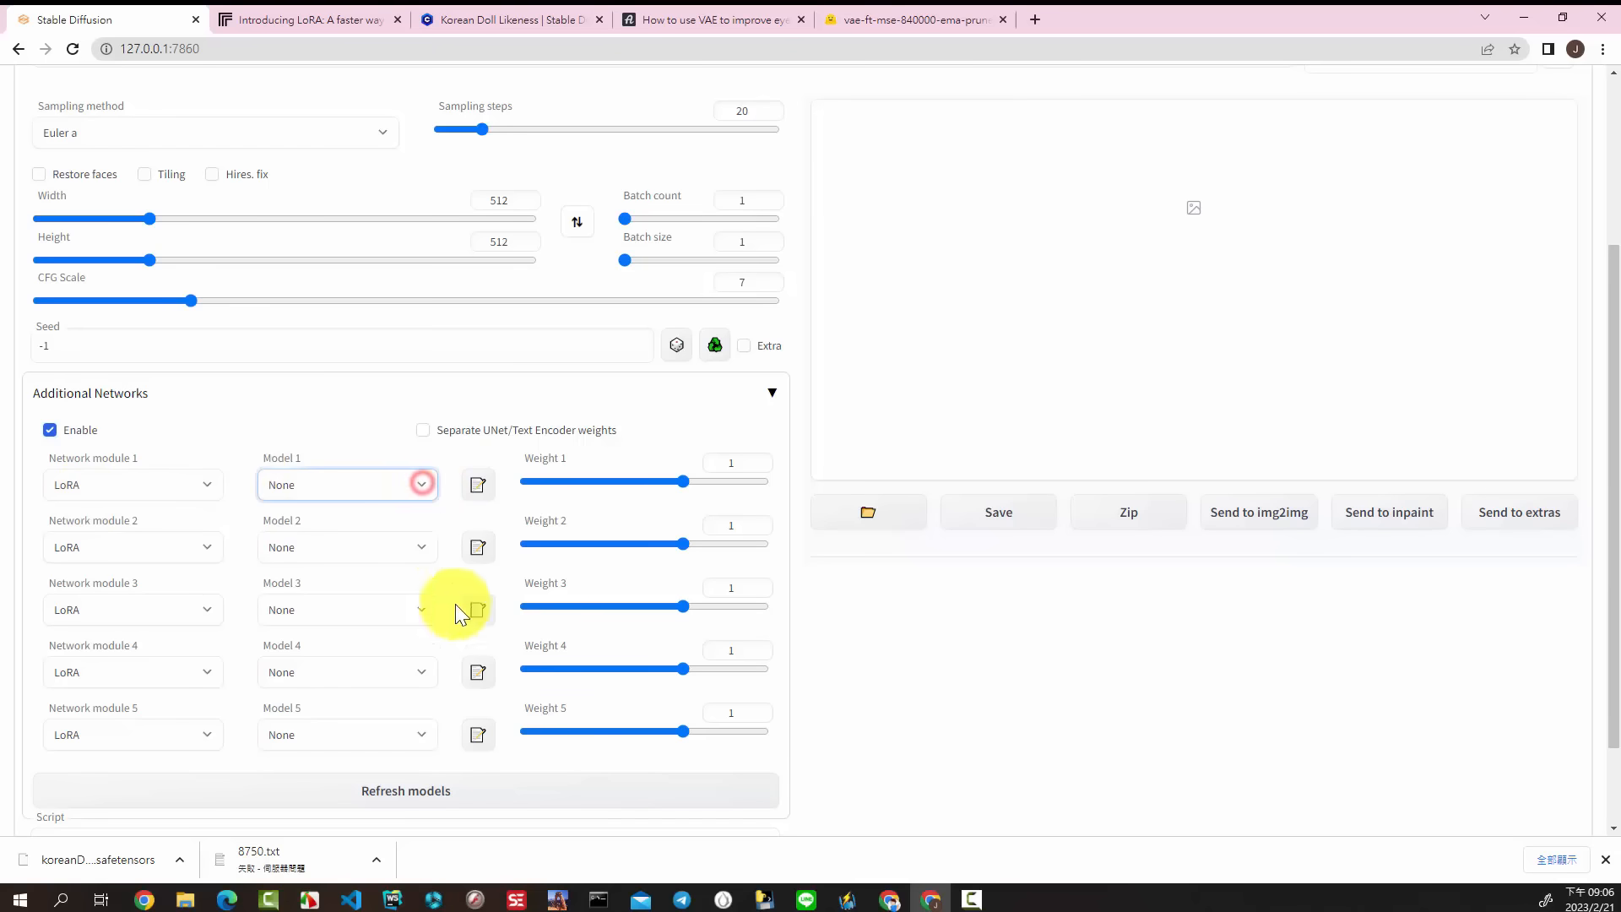
pyautogui.click(423, 794)
pyautogui.click(426, 488)
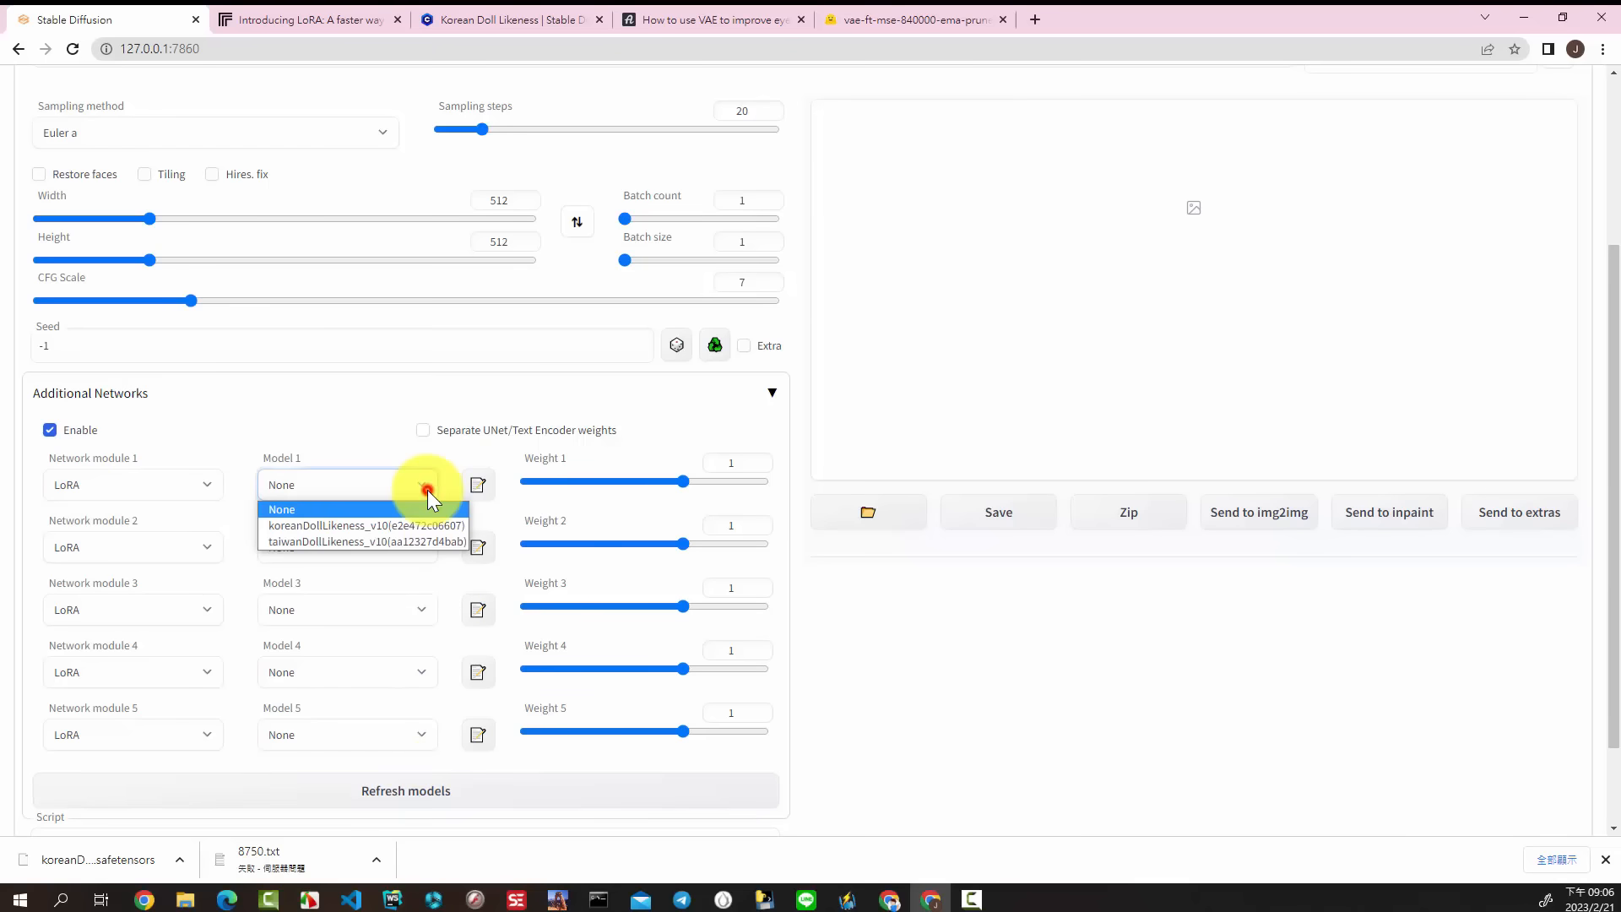
pyautogui.click(397, 541)
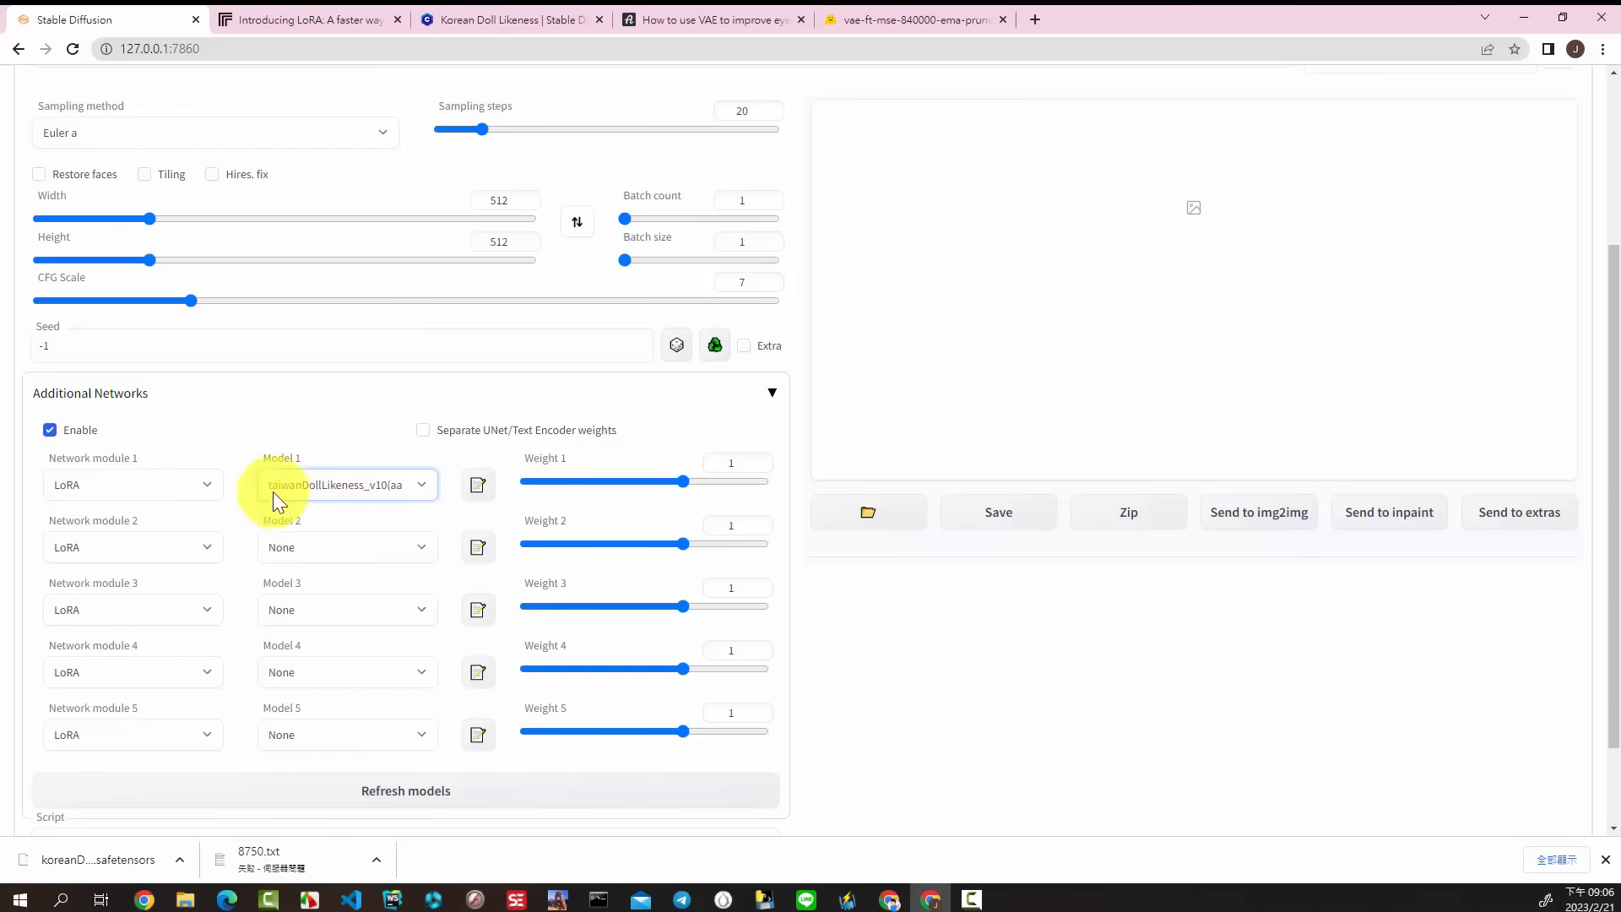
pyautogui.click(412, 550)
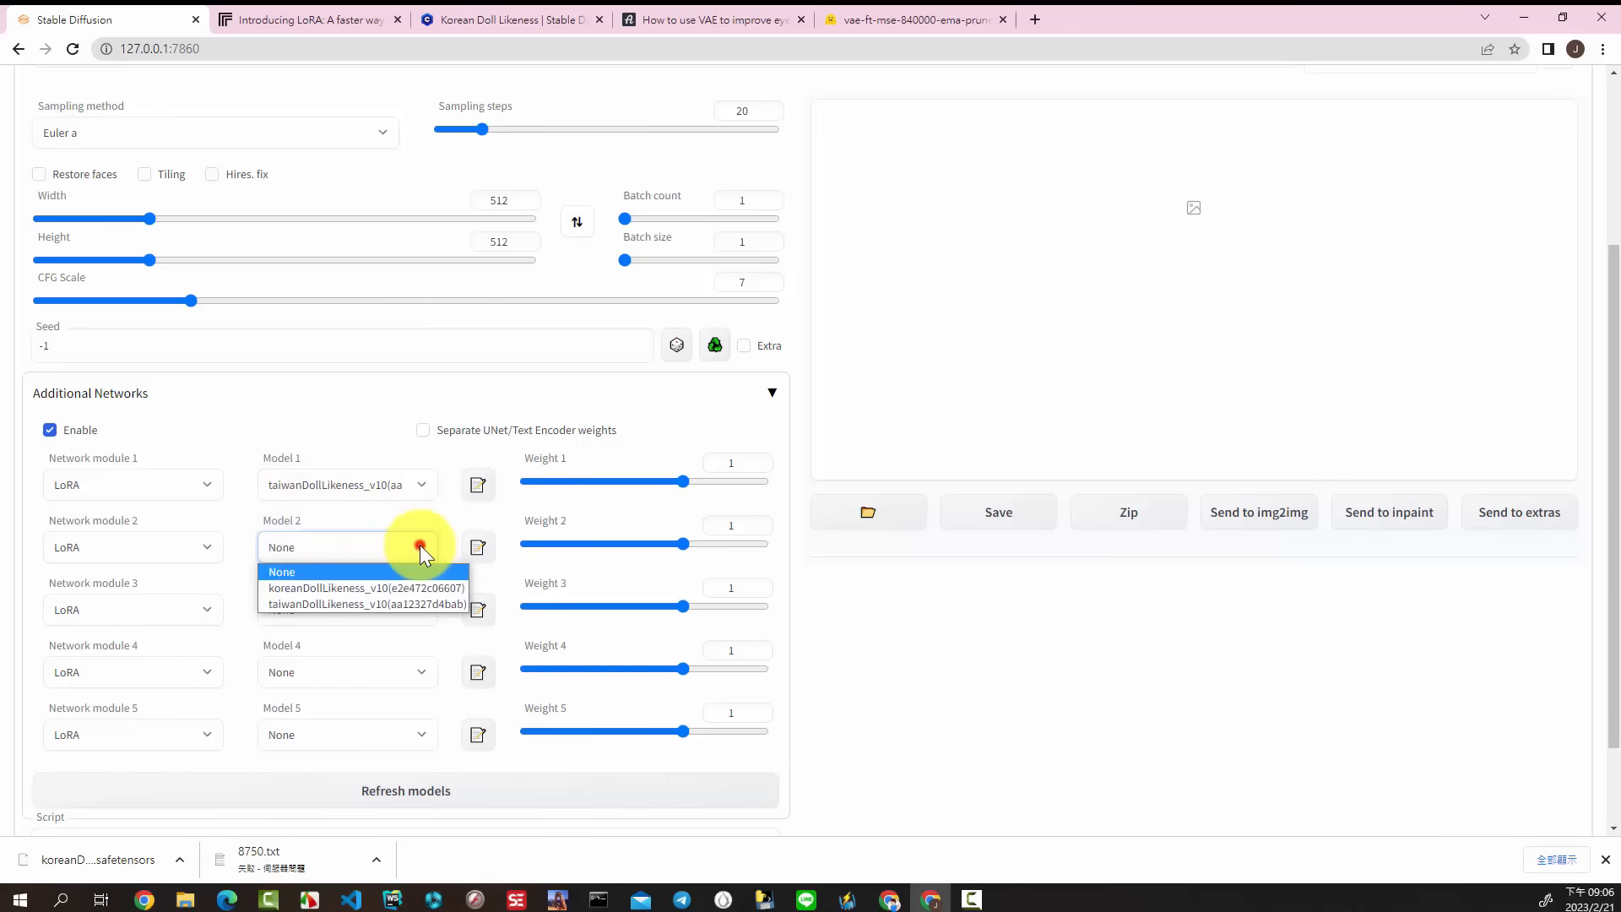
pyautogui.click(340, 584)
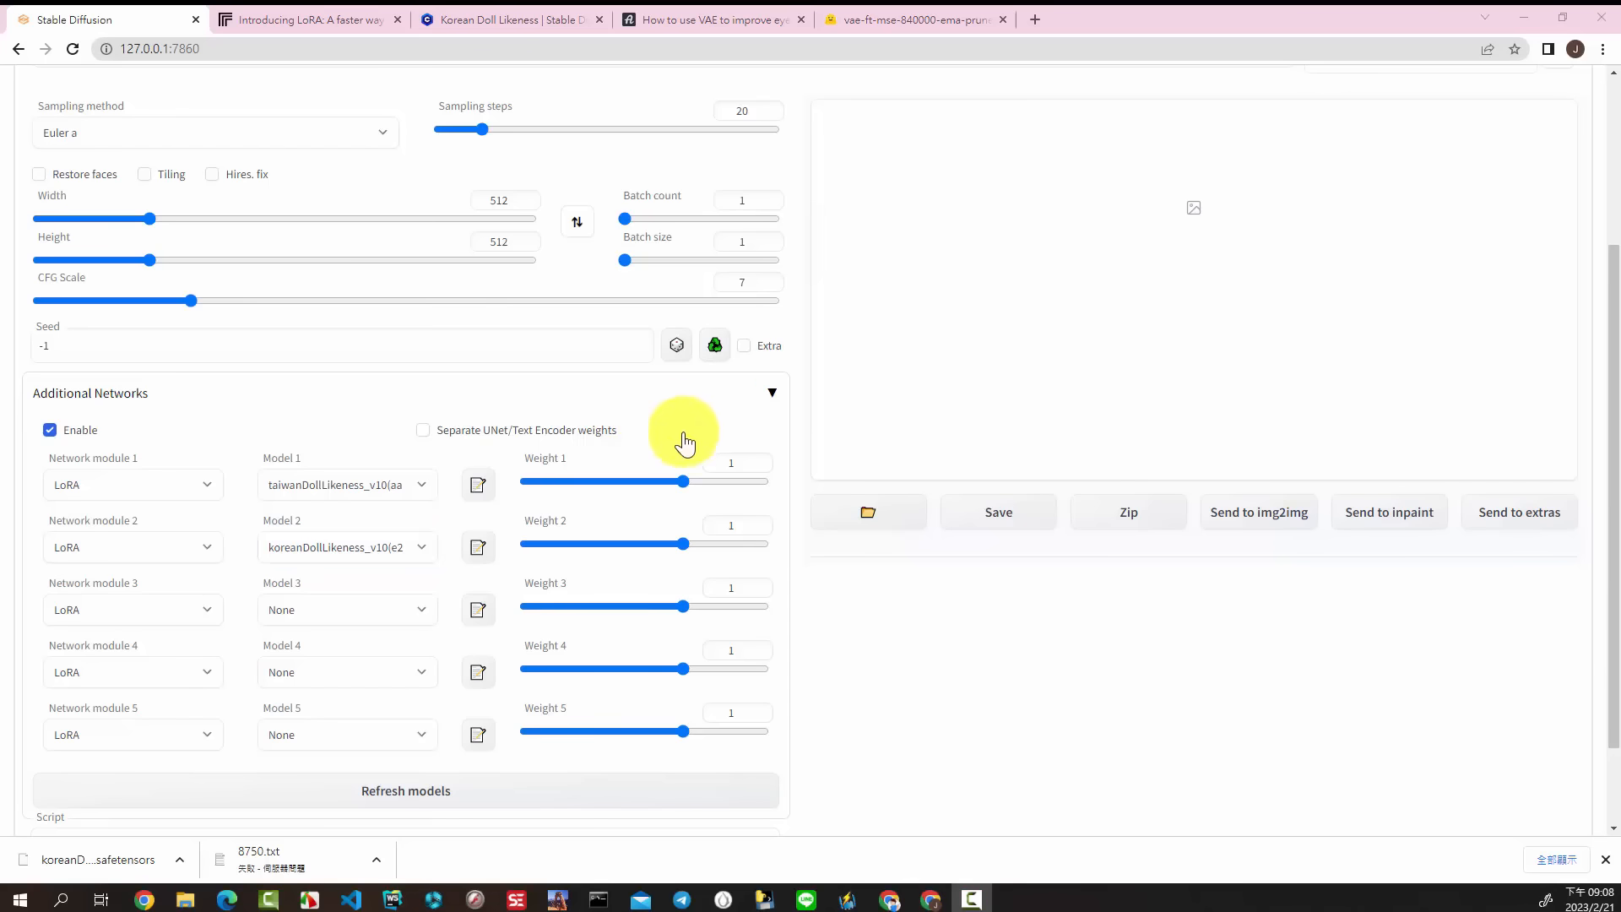
# Step: Set Weight 1 to 0.15 and Weight 2 to 0.2 for the two LoRA models
pyautogui.click(742, 464)
pyautogui.doubleClick(743, 463)
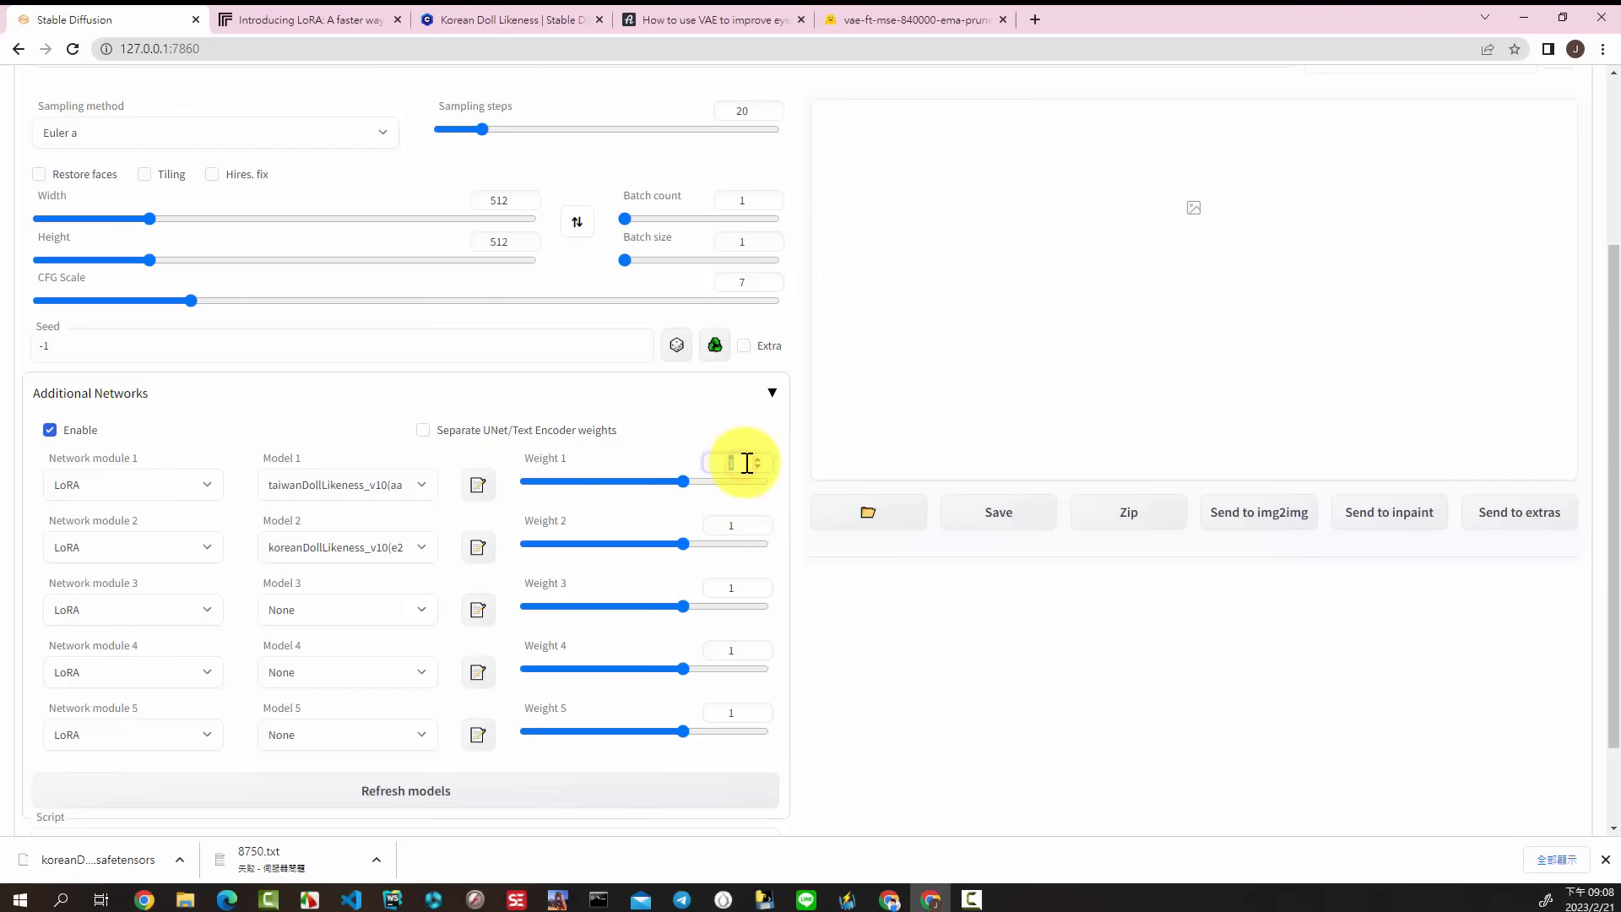
pyautogui.write('0.15')
pyautogui.doubleClick(742, 523)
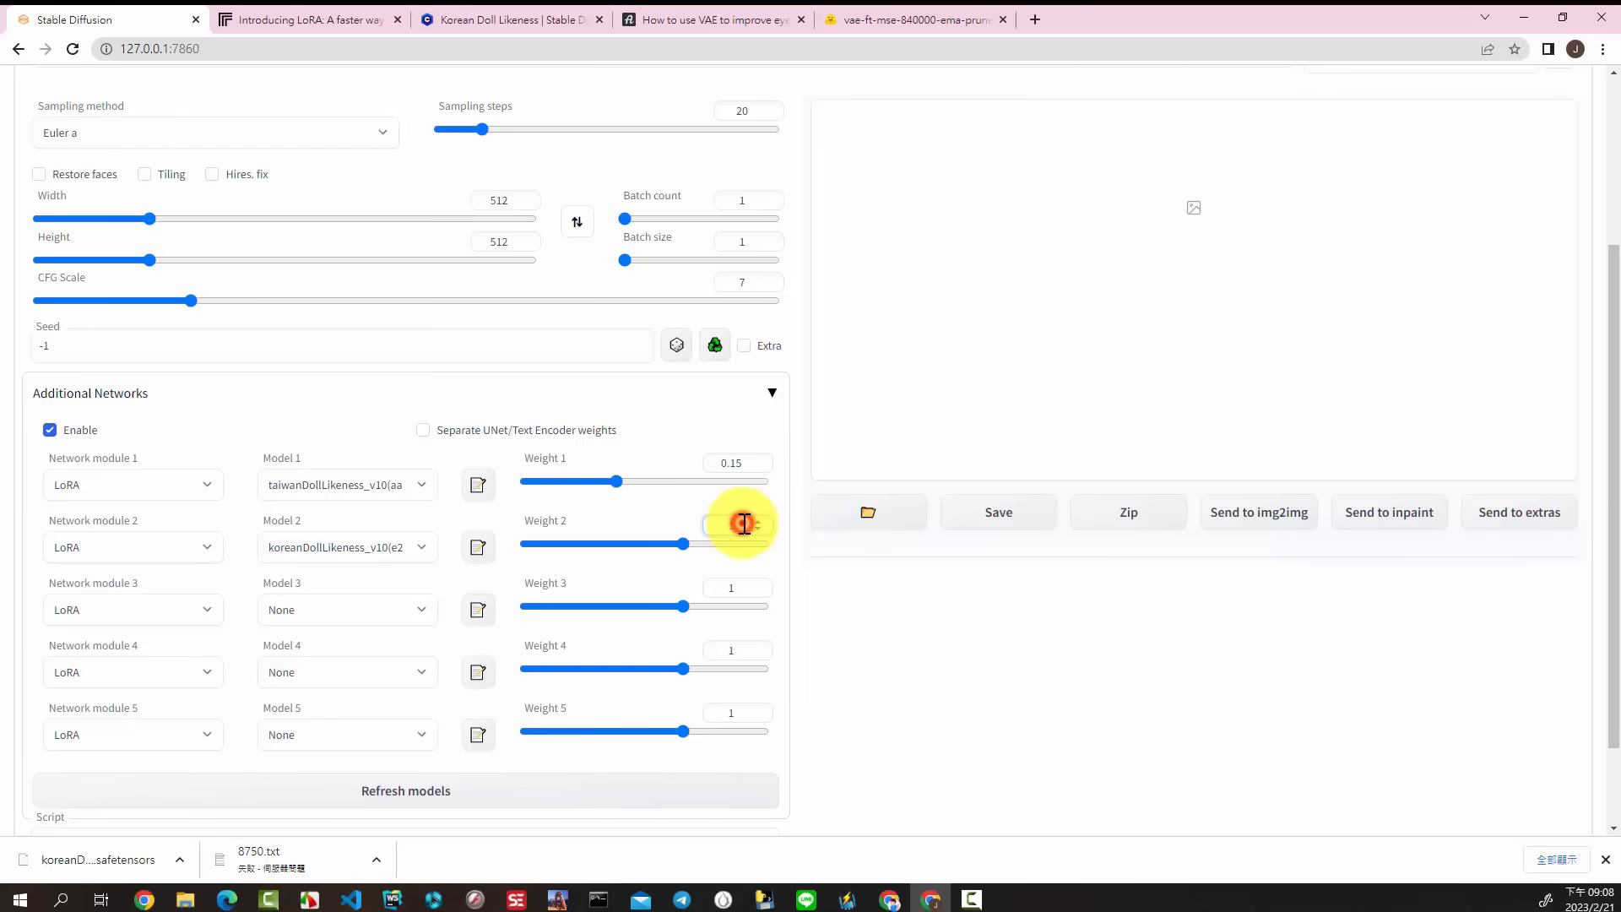
pyautogui.write('0.2')
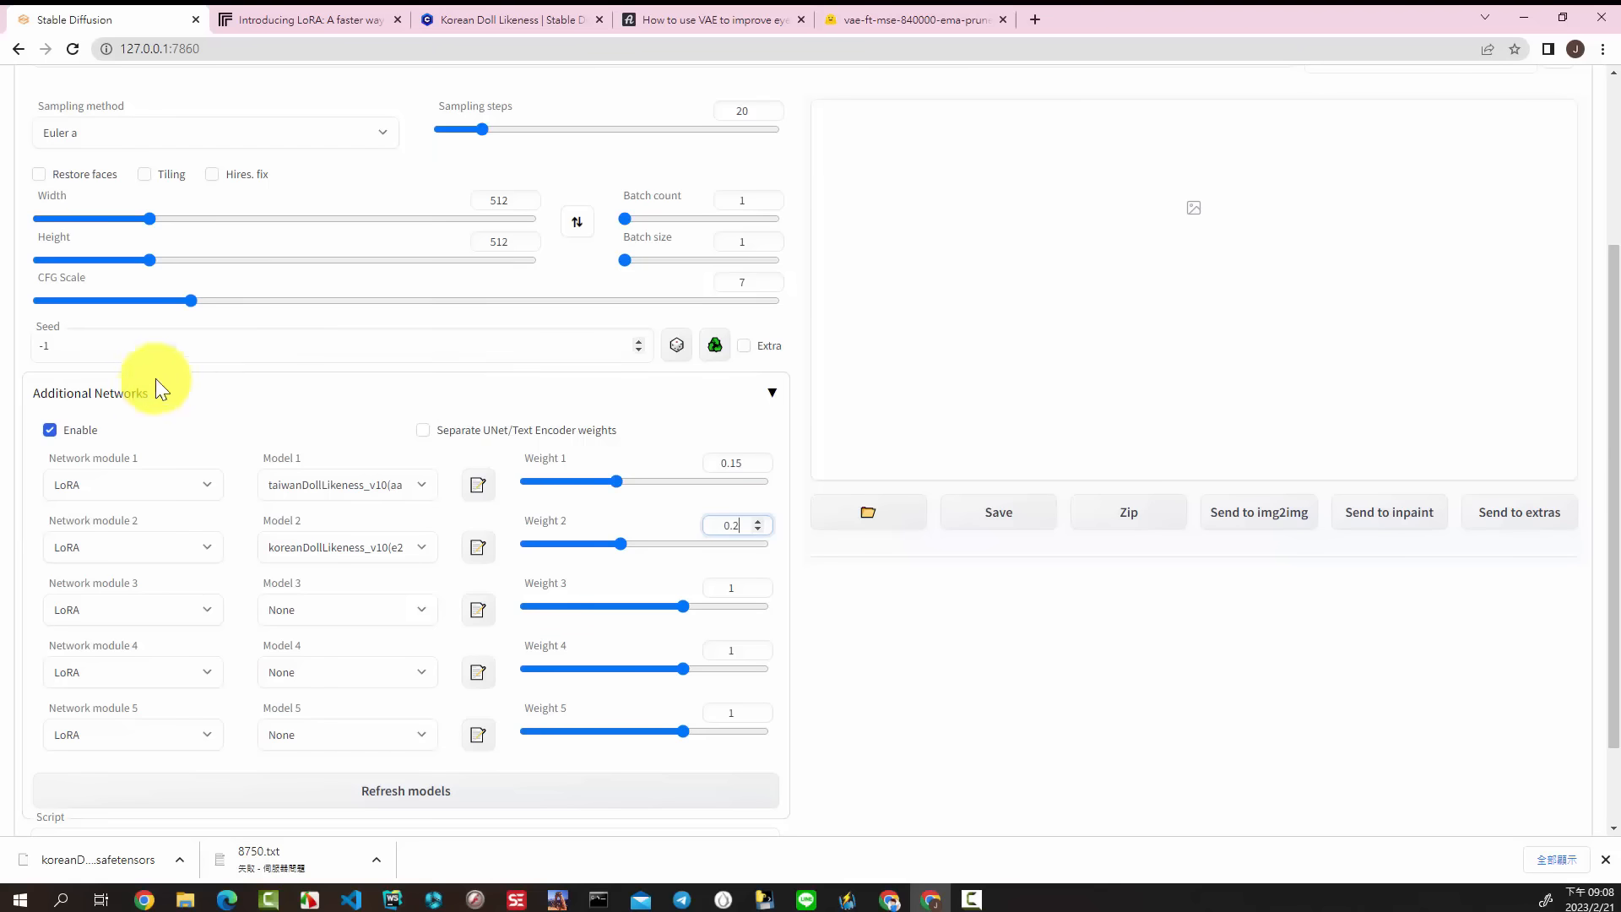
pyautogui.click(296, 415)
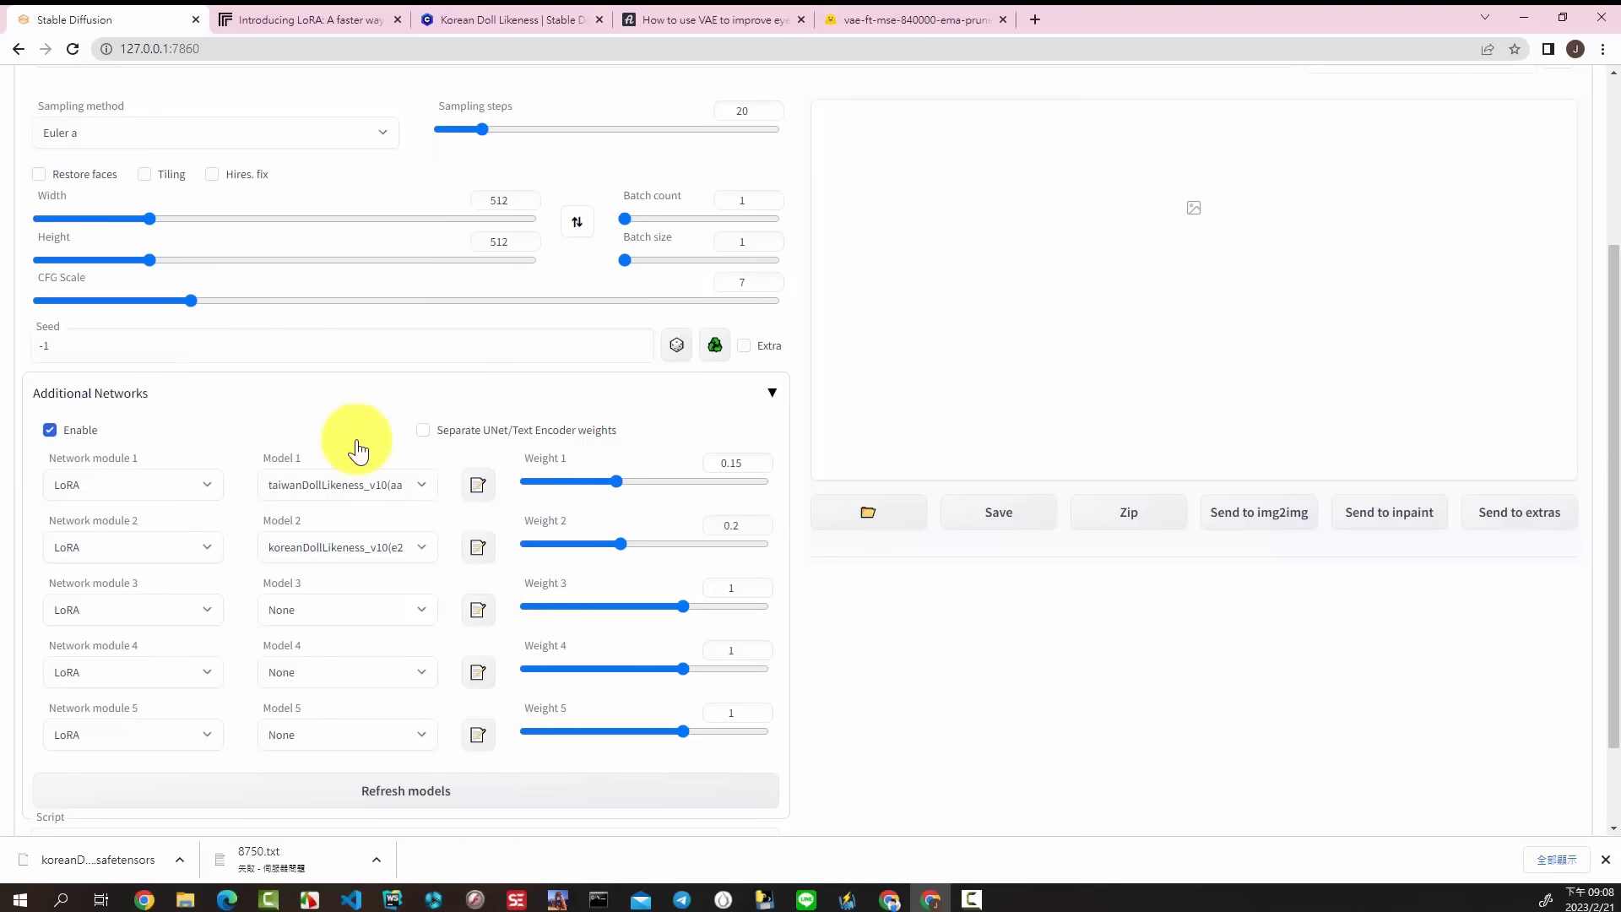
pyautogui.scroll(3, 356, 439)
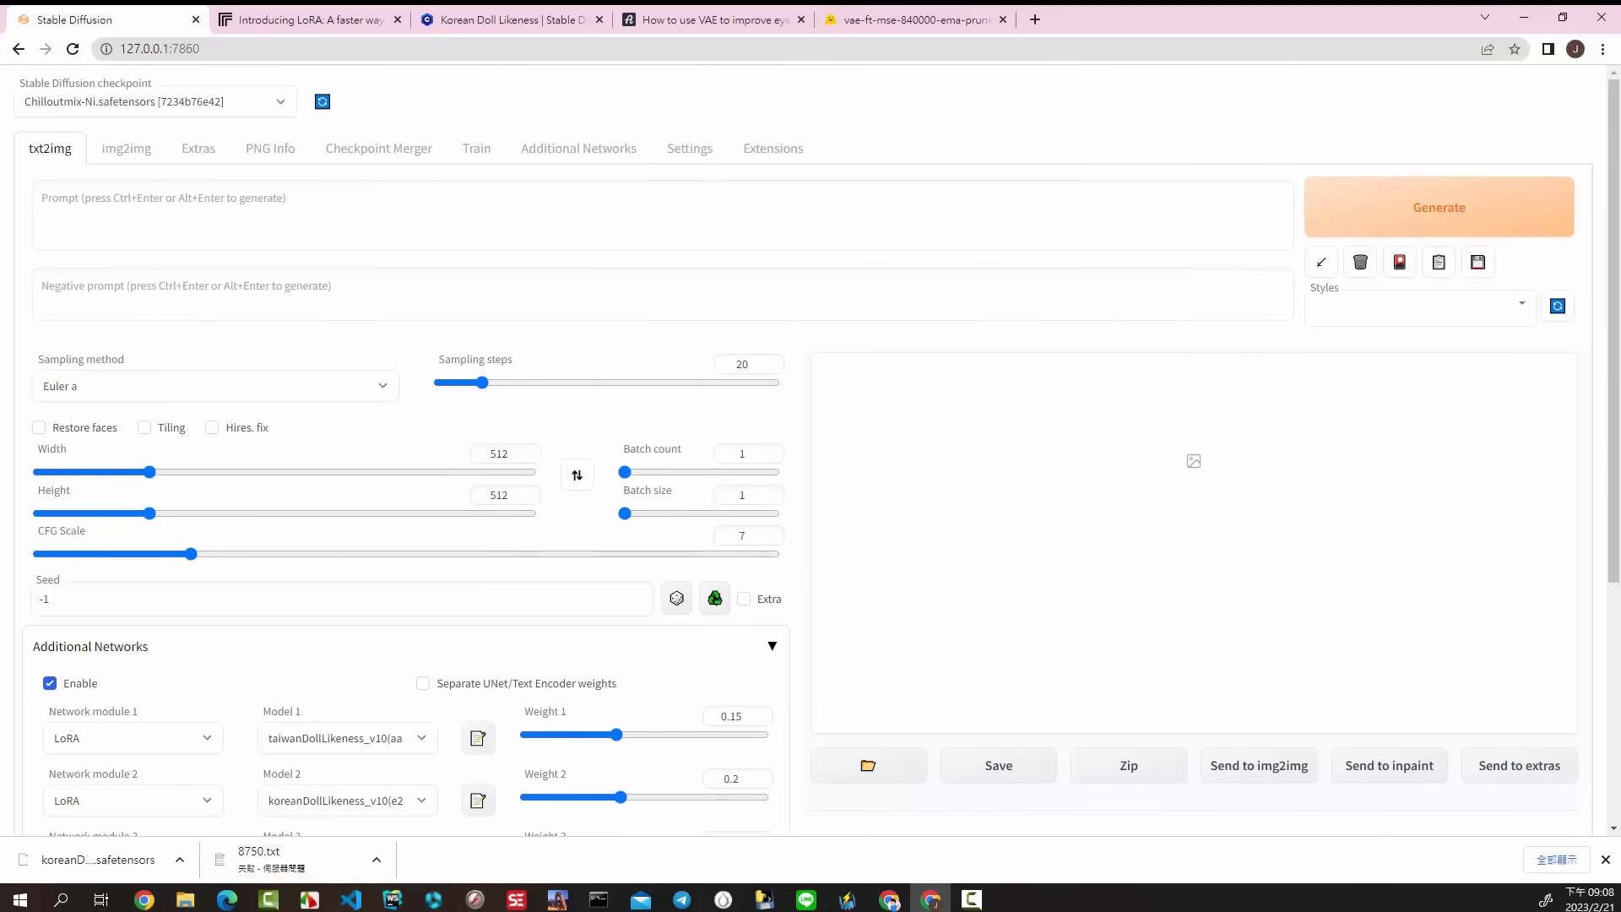
# Step: Fill in the txt2img prompt beginning "(8k, best quality, masterpiece:1.2)" and the negative prompt beginning "paintings, sketches, (worst quality:2)" from the prepared text
pyautogui.click(448, 206)
pyautogui.write('(8k, best quality, masterpiece:1.2), (realistic, photo-realistic:1.37), ultra-detailed, 1 girl,cute, solo,beautiful detailed sky,detailed cafe,night,sitting,dating,(nose blush),(smile:1.15),(closed mouth) small breasts,beautiful detailed eyes,(collared shirt:1.1), night, wet,business attire, rain,white lace, (short hair:1.2),floating hair NovaFrogStyle,')
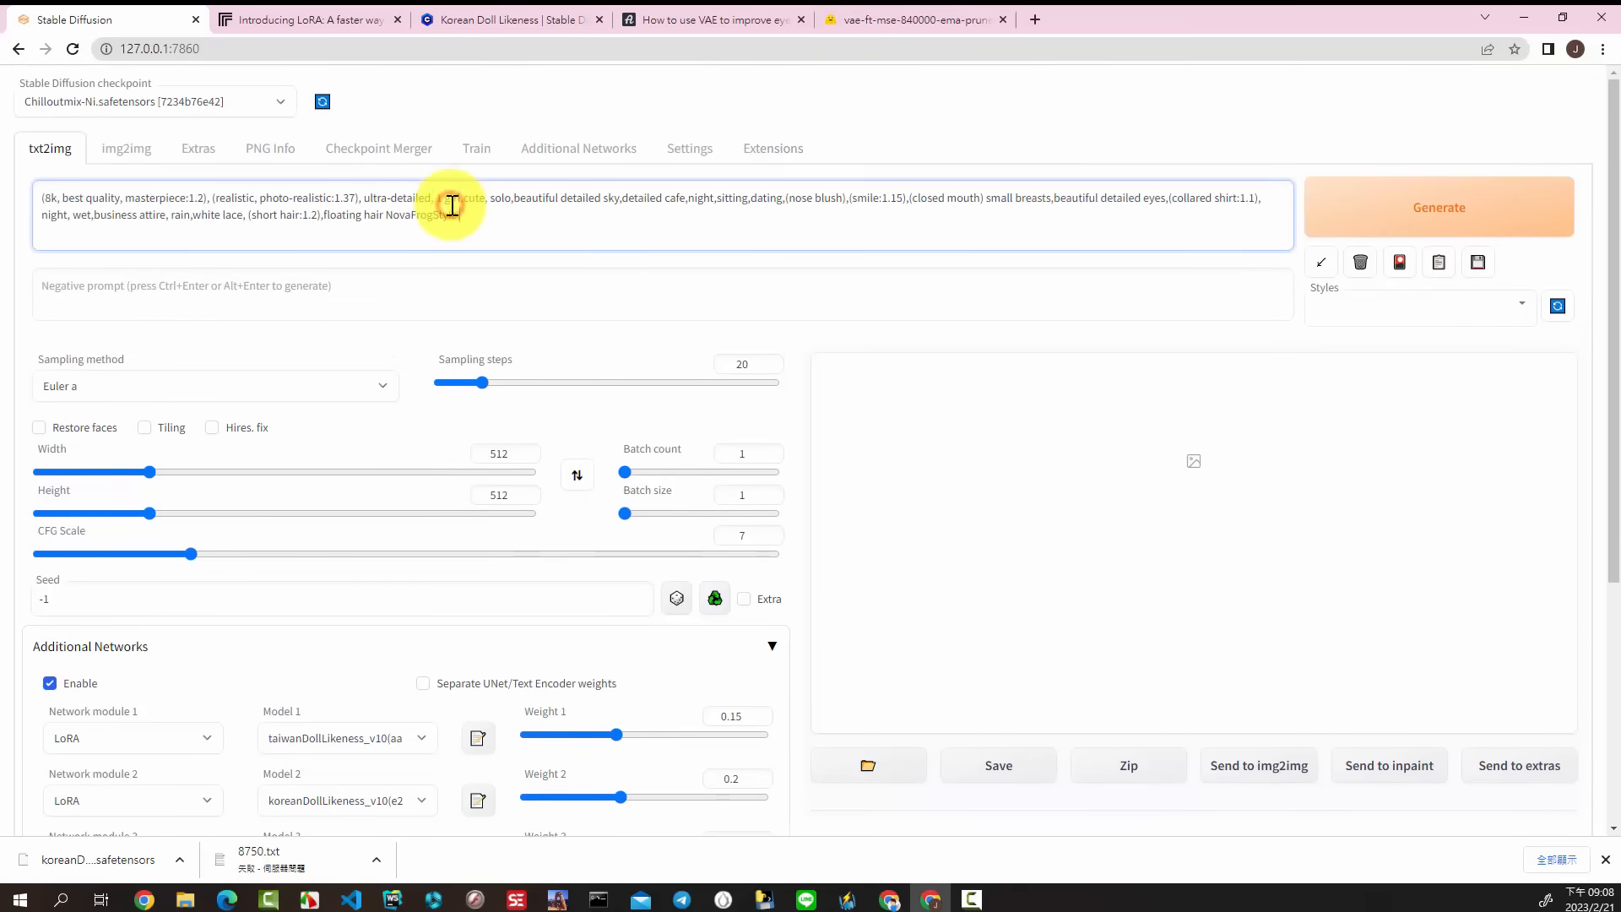
pyautogui.click(498, 278)
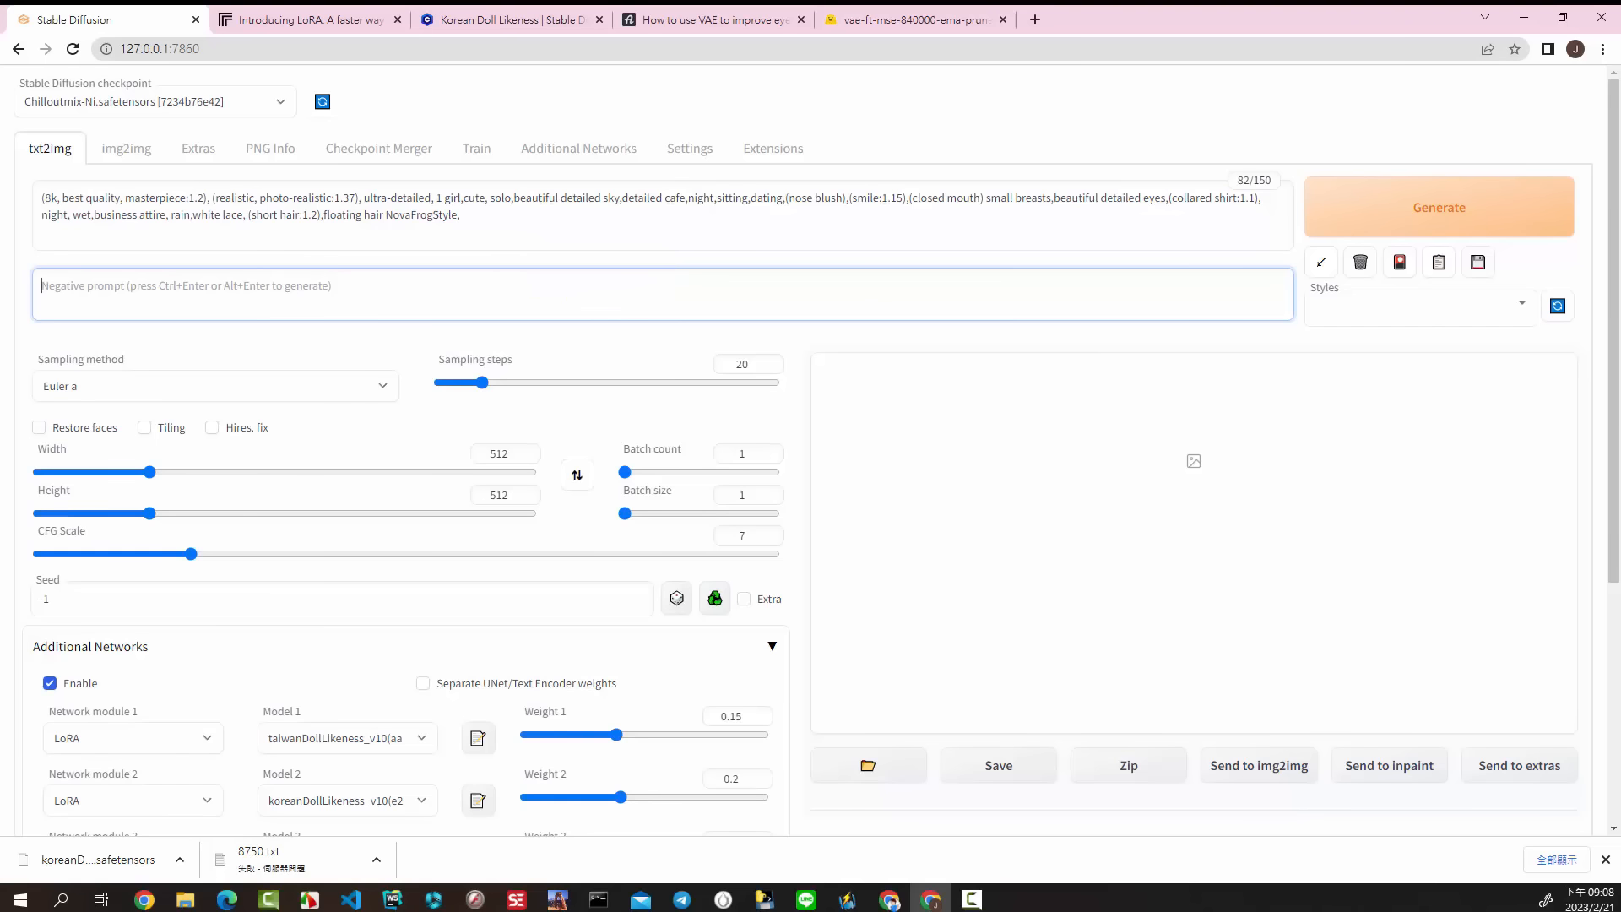
pyautogui.hotkey('alt', 'Tab')
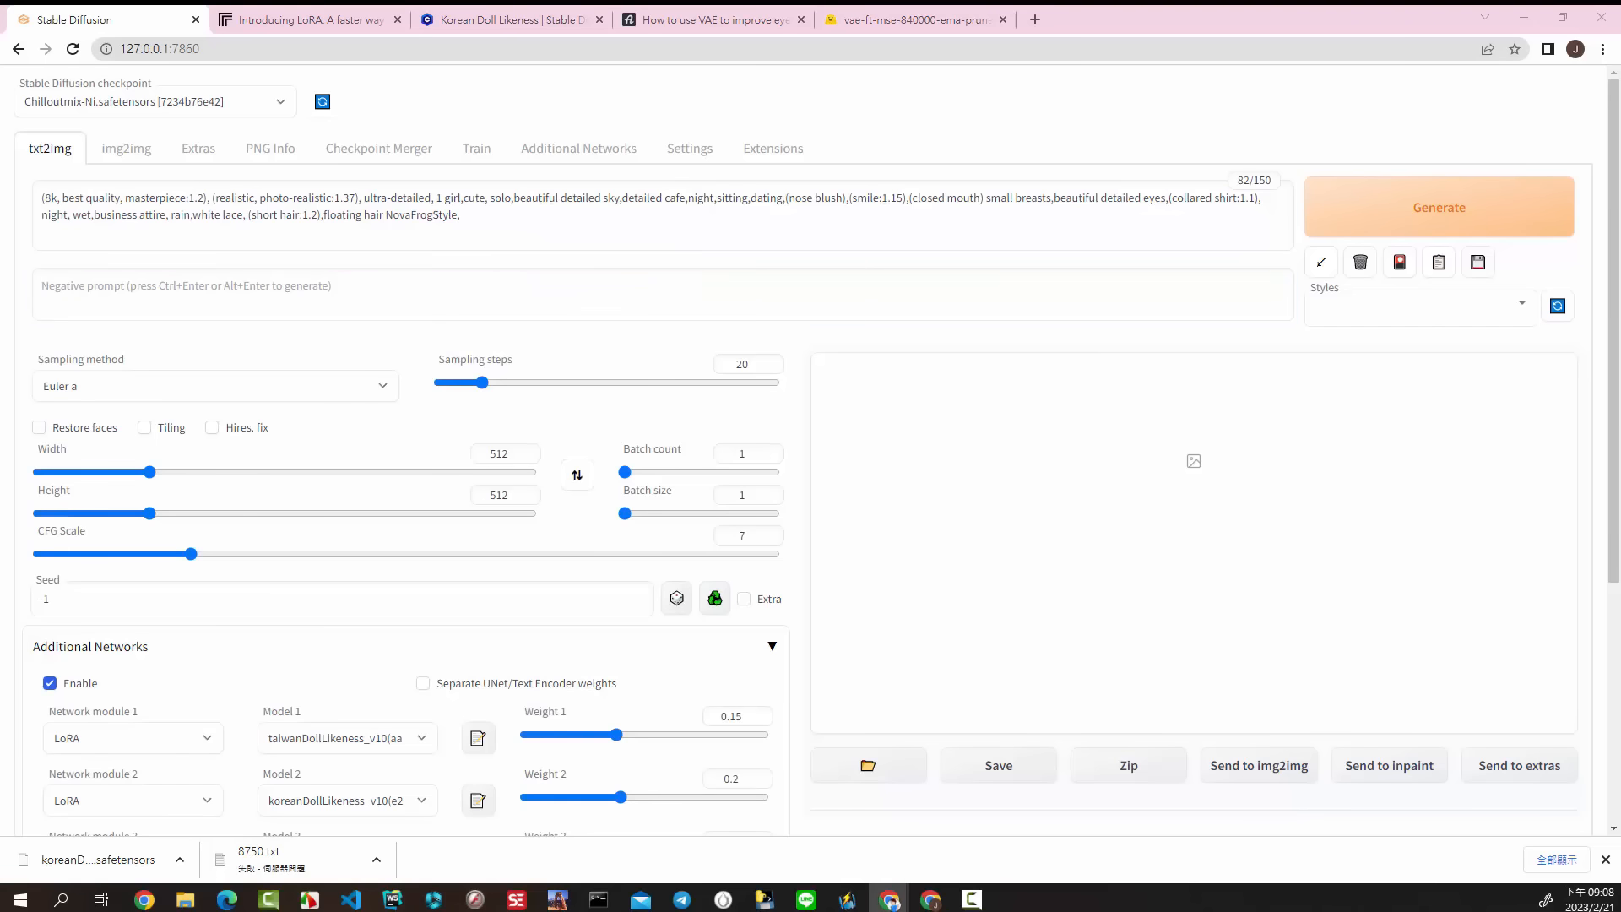
pyautogui.click(296, 293)
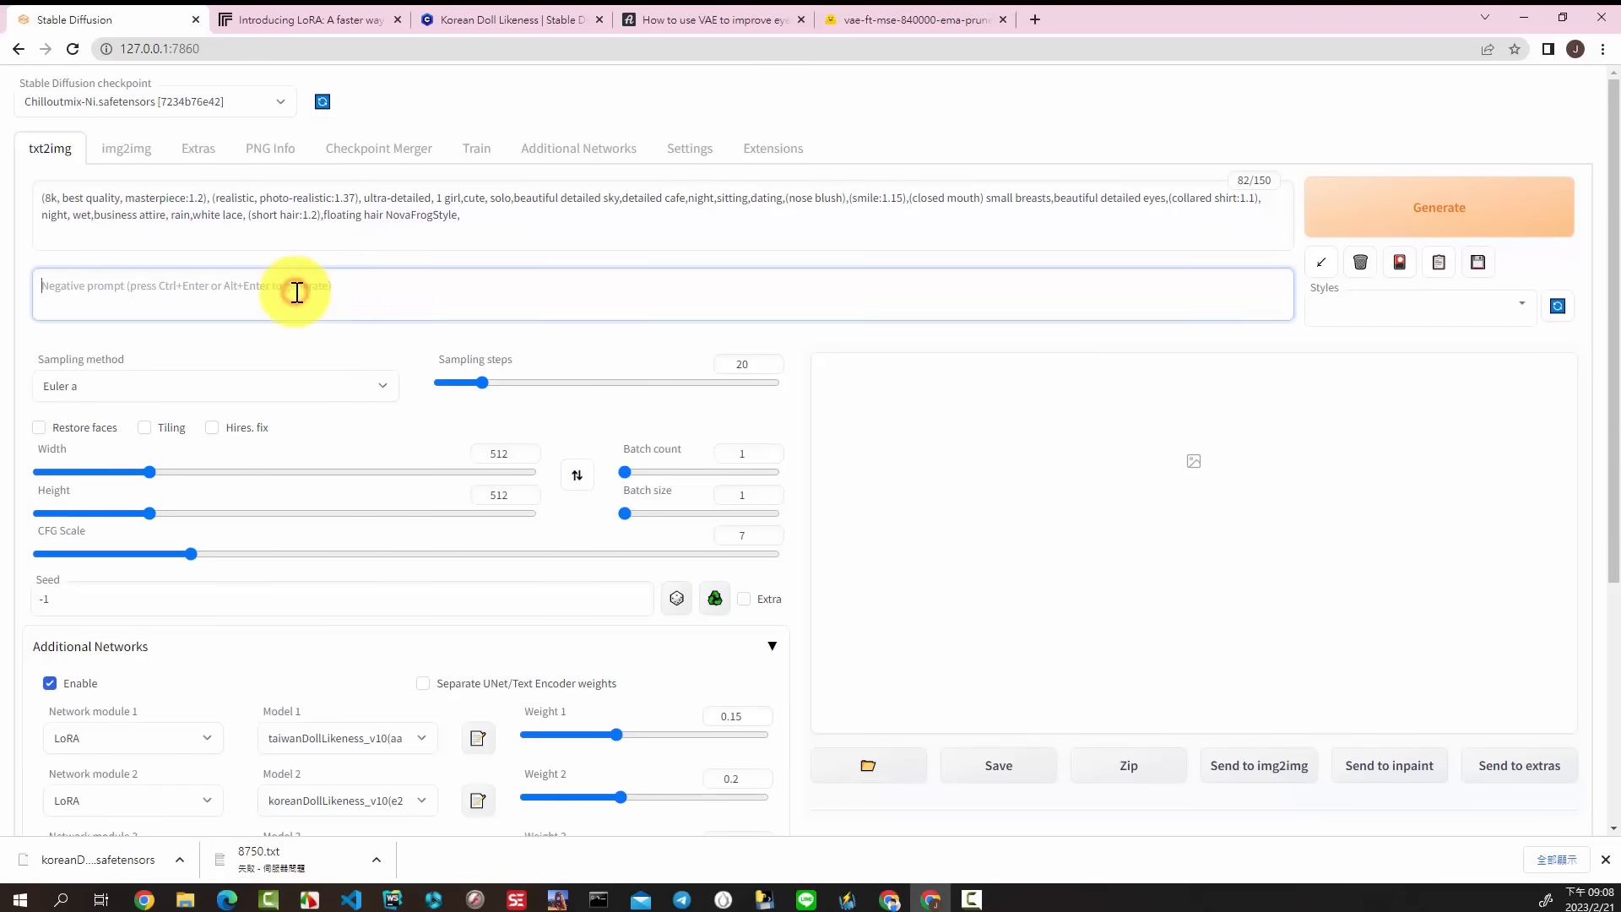
pyautogui.write('negative paintings, sketches, (worst quality:2), (low quality:2), (normal quality:2), lowres, normal quality, ((monochrome)), ((grayscale)), skin spots, acnes, skin blemishes, age spot, (outdoor:1.6), manboobs, backlight,(ugly:1.331), (duplicate:1.331), (morbid:1.21), (mutilated:1.21), (tranny:1.331), mutated hands, (poorly drawn hands:1.331), blurry, (bad anatomy:1.21), (bad proportions:1.331), extra limbs, (disfigured:1.331), (more than 2 nipples:1.331), (missing arms:1.331), (extra legs:1.331), (fused fingers:1.61051), (too many fingers:1.61051), (unclear eyes:1.331), bad hands, missing fingers, extra digit, (futa:1.1), bad body, NG_DeepNegative_V1_75T,pubic hair, glans')
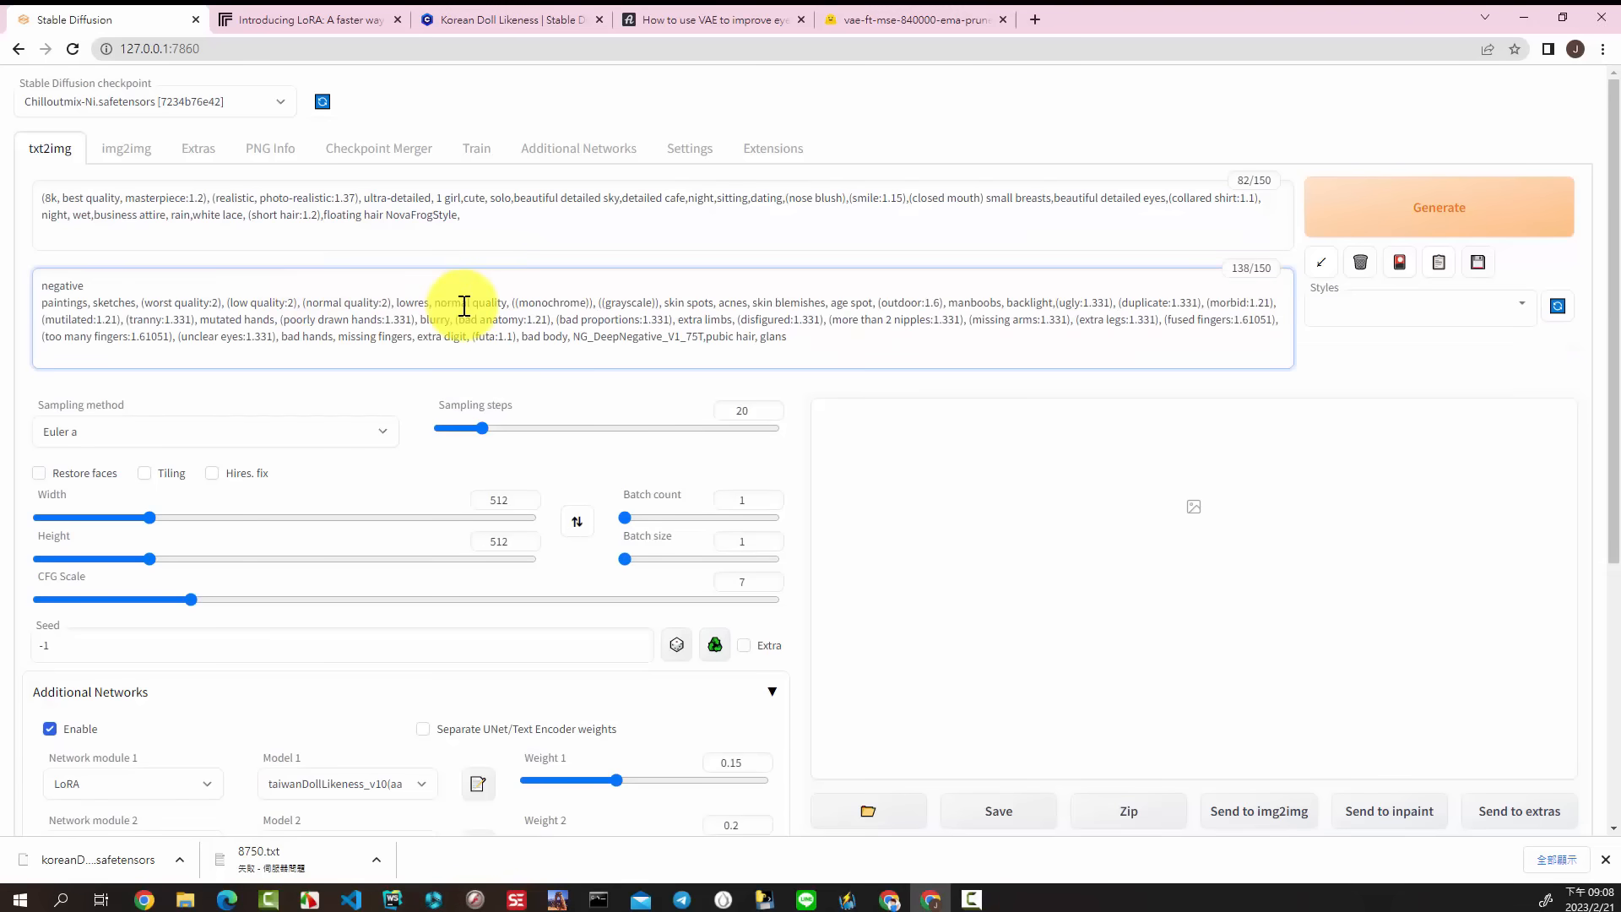
pyautogui.press('BackSpace')
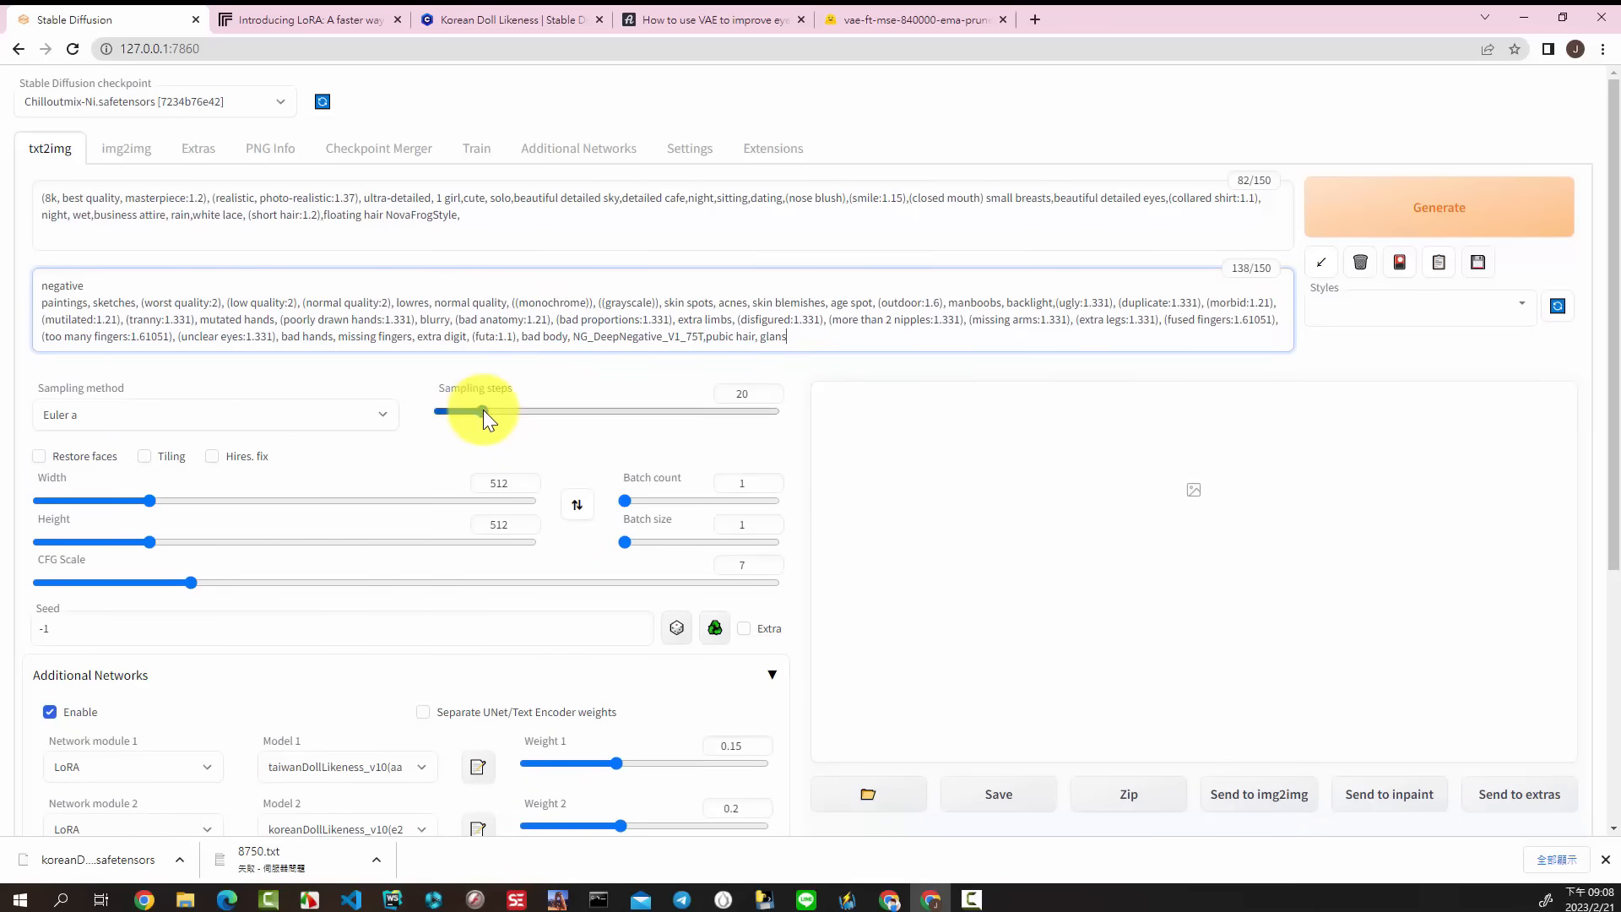
# Step: Set the sampling to 28 steps with the DPM++ SDE Karras method and enable Restore faces
pyautogui.moveTo(483, 409); pyautogui.dragTo(500, 413)
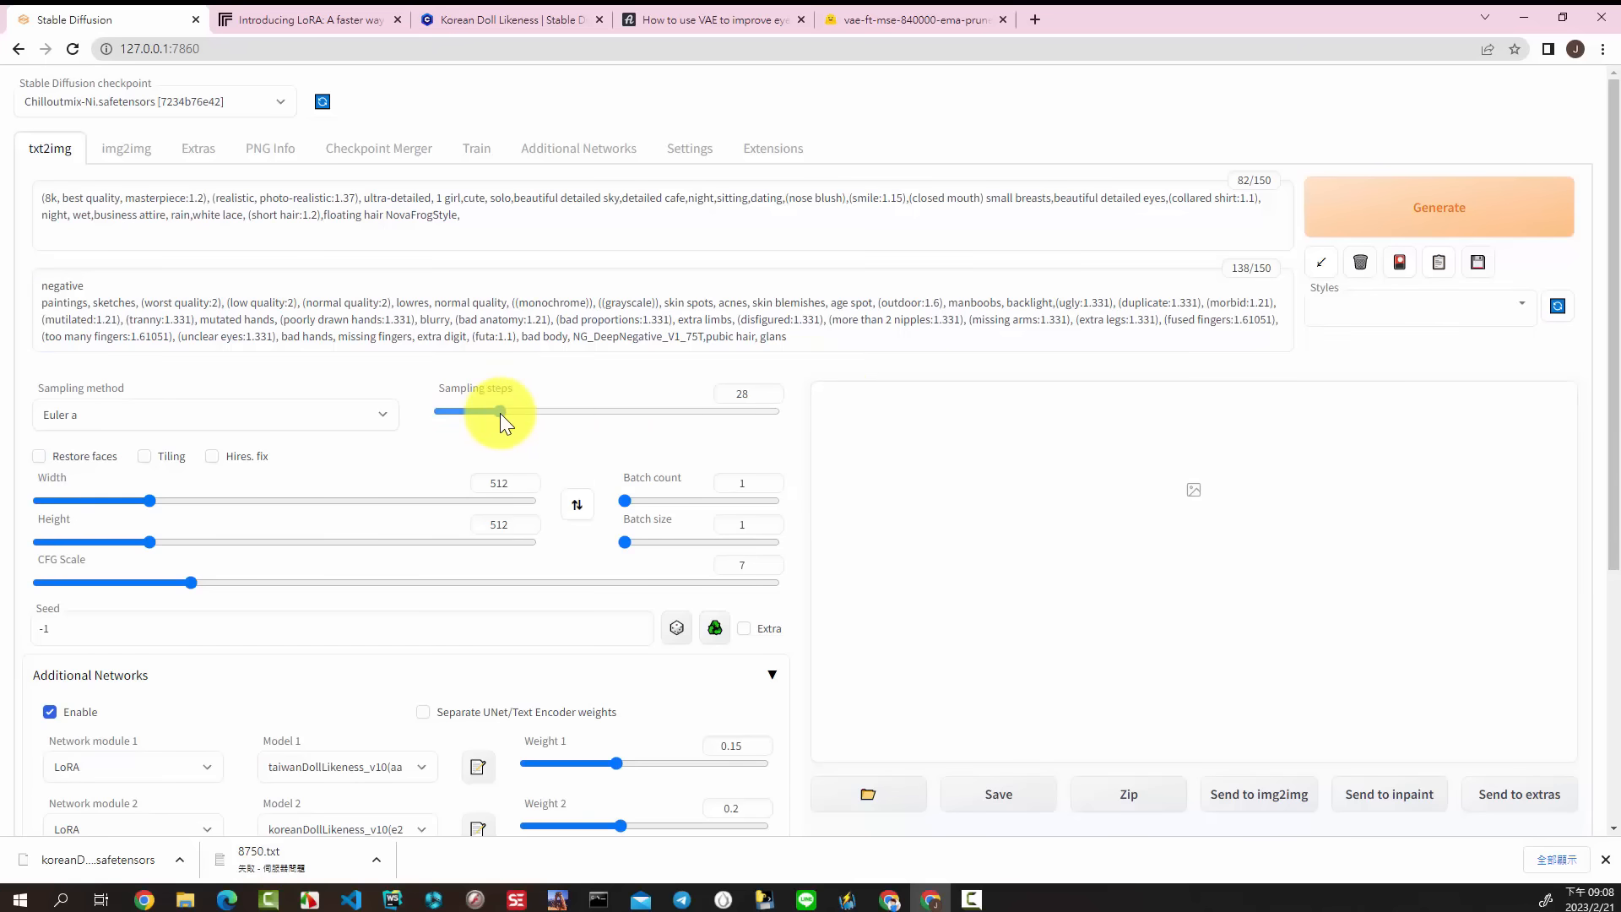
pyautogui.click(376, 412)
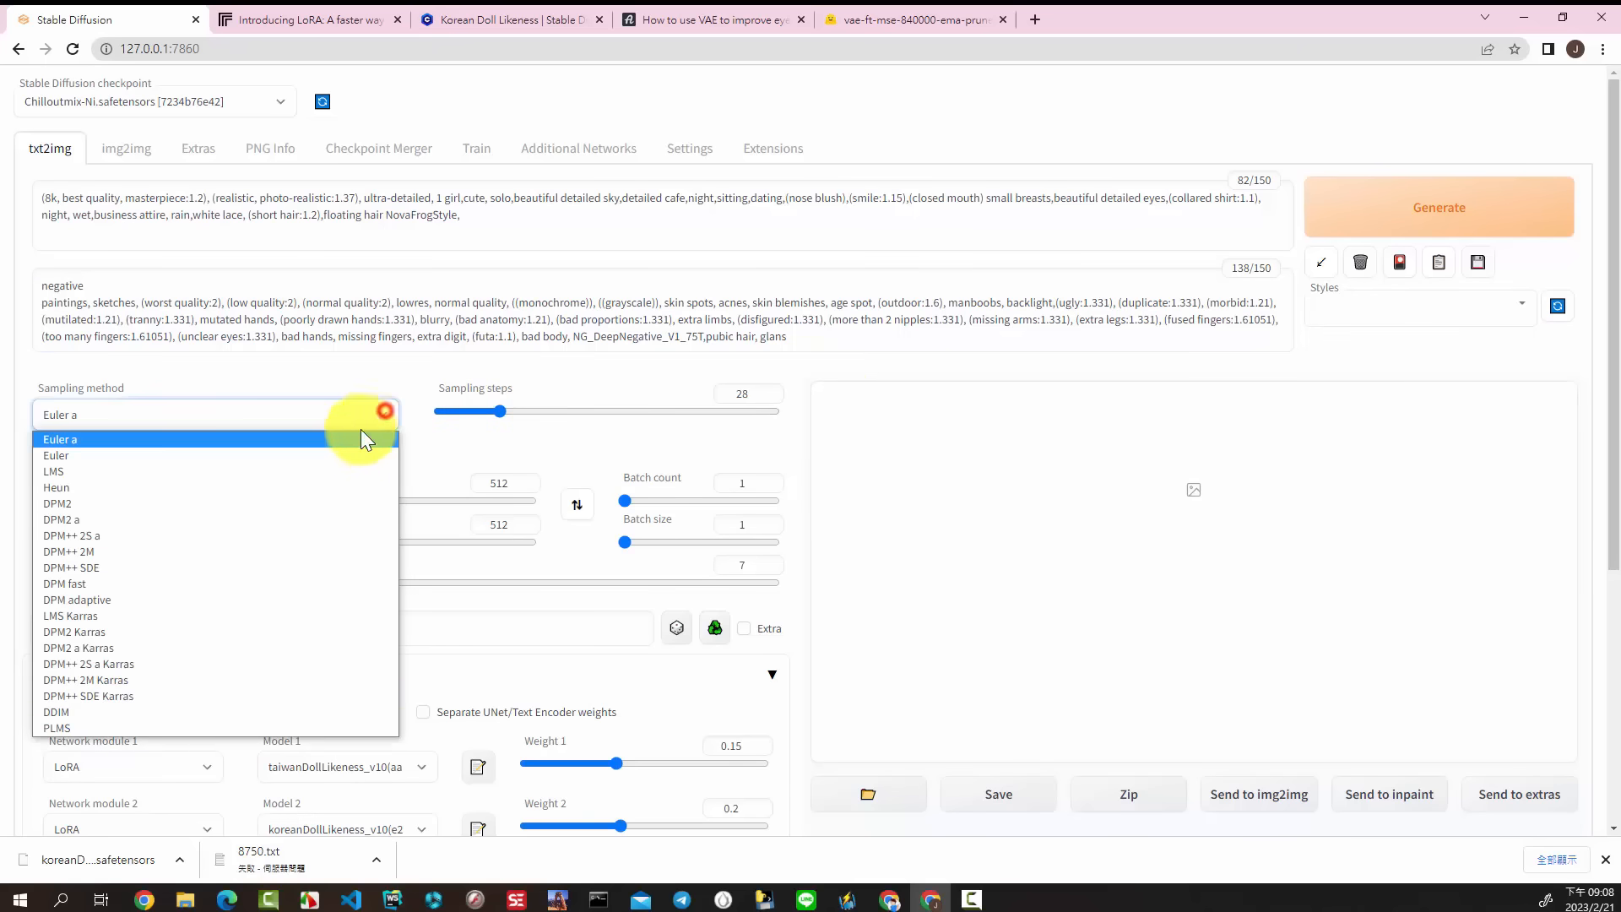
pyautogui.click(138, 697)
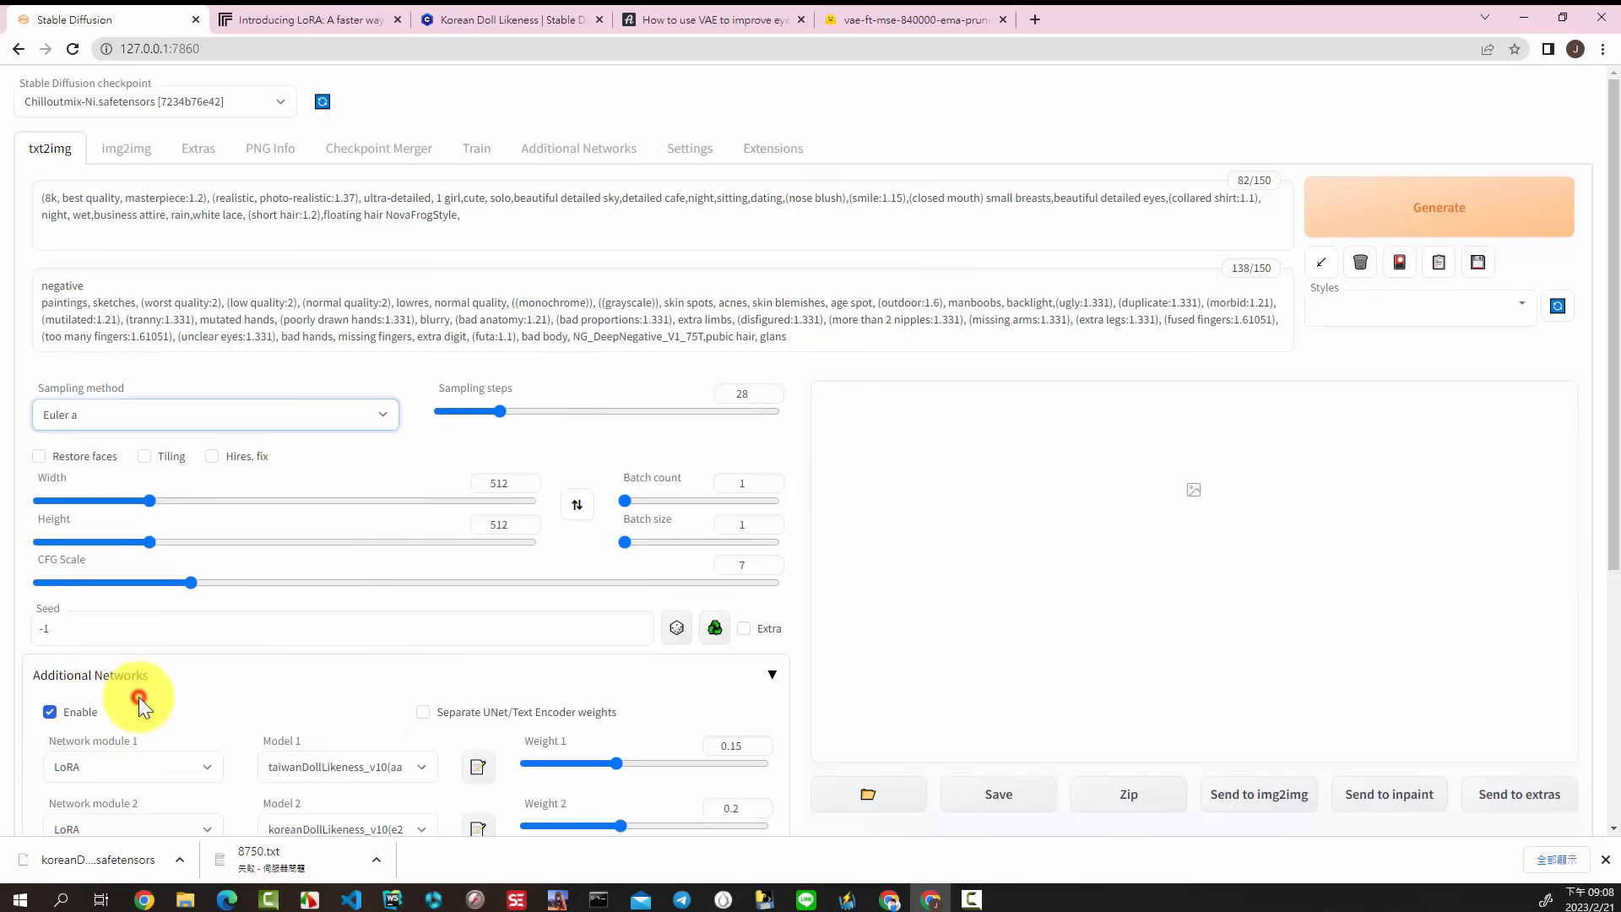
pyautogui.click(38, 456)
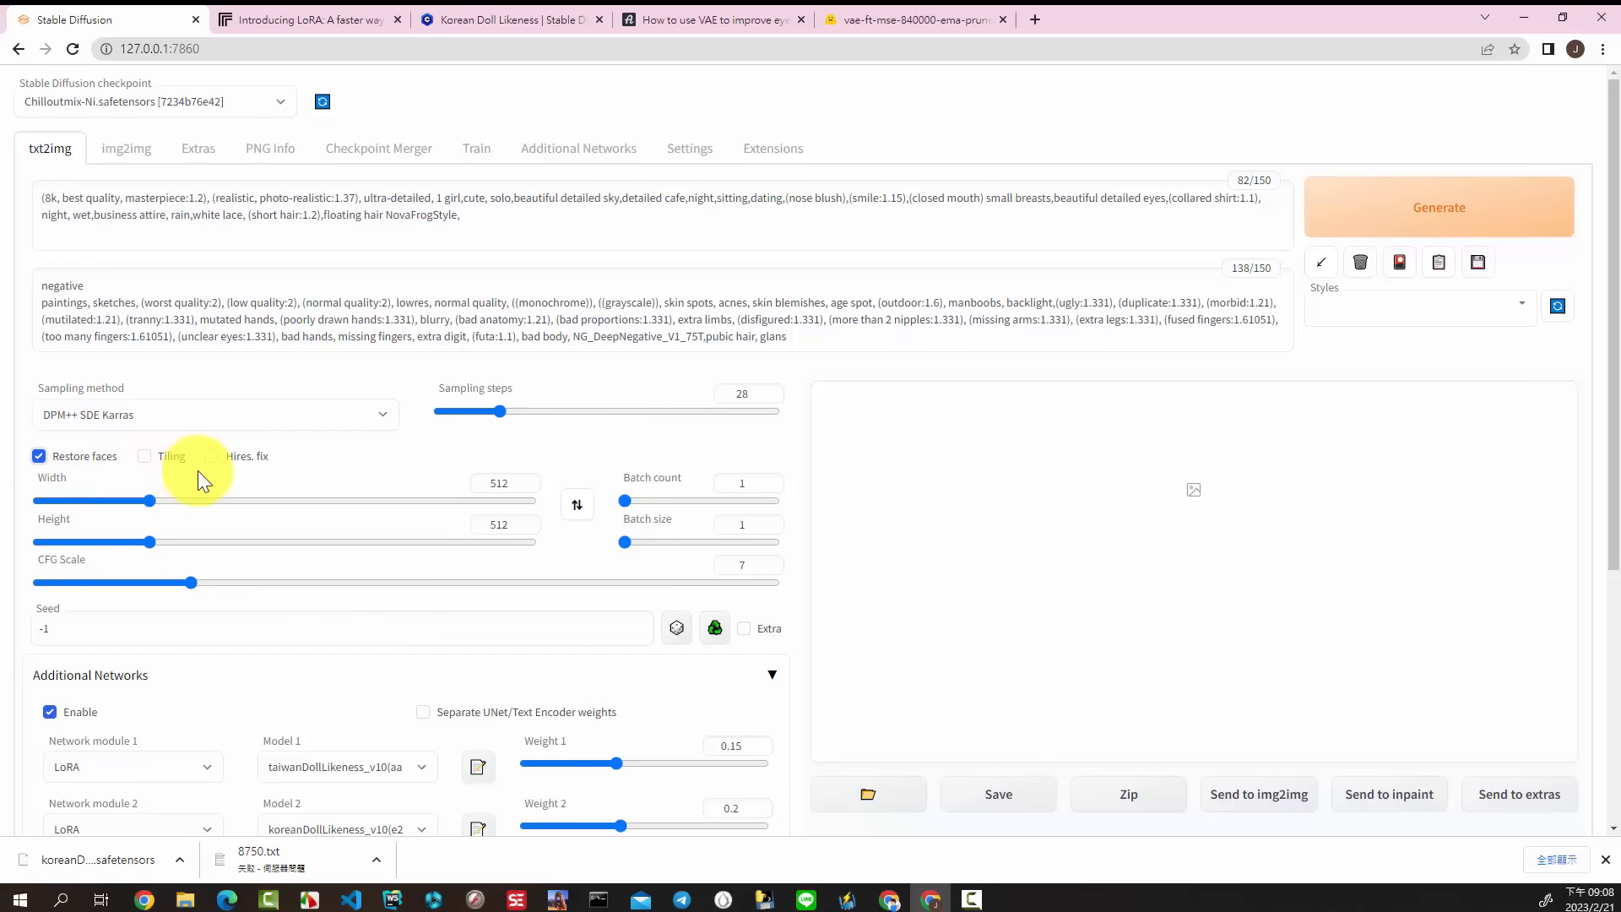
# Step: Set the image width to 648 and height to 880, and raise the CFG Scale to 8
pyautogui.click(523, 479)
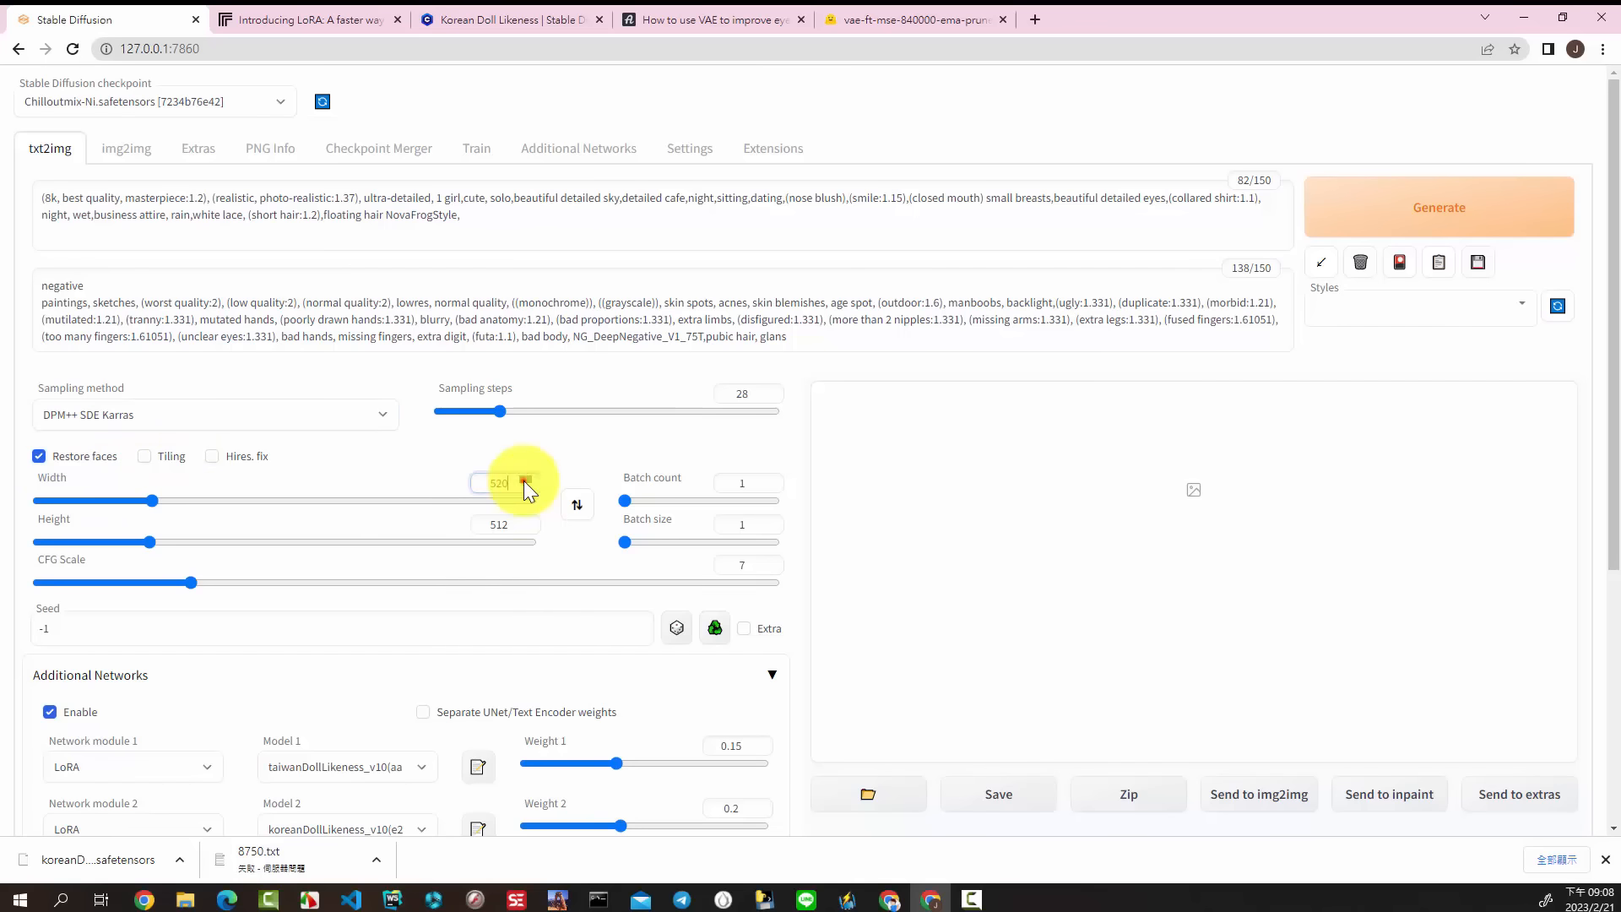
pyautogui.click(511, 487)
pyautogui.doubleClick(511, 487)
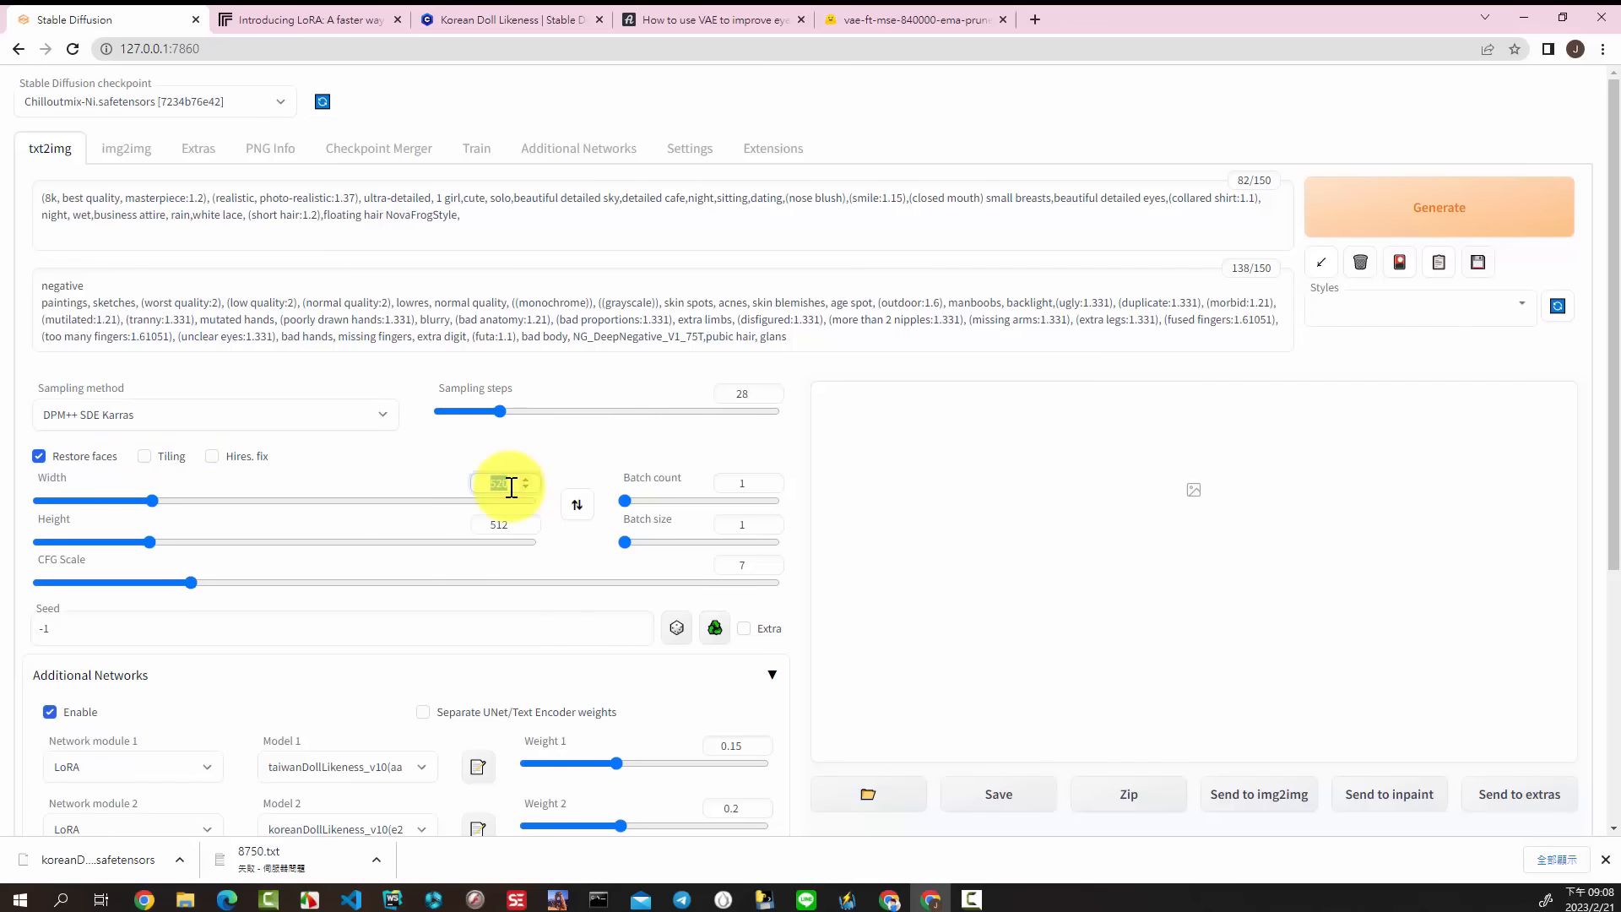
pyautogui.write('640')
pyautogui.doubleClick(512, 522)
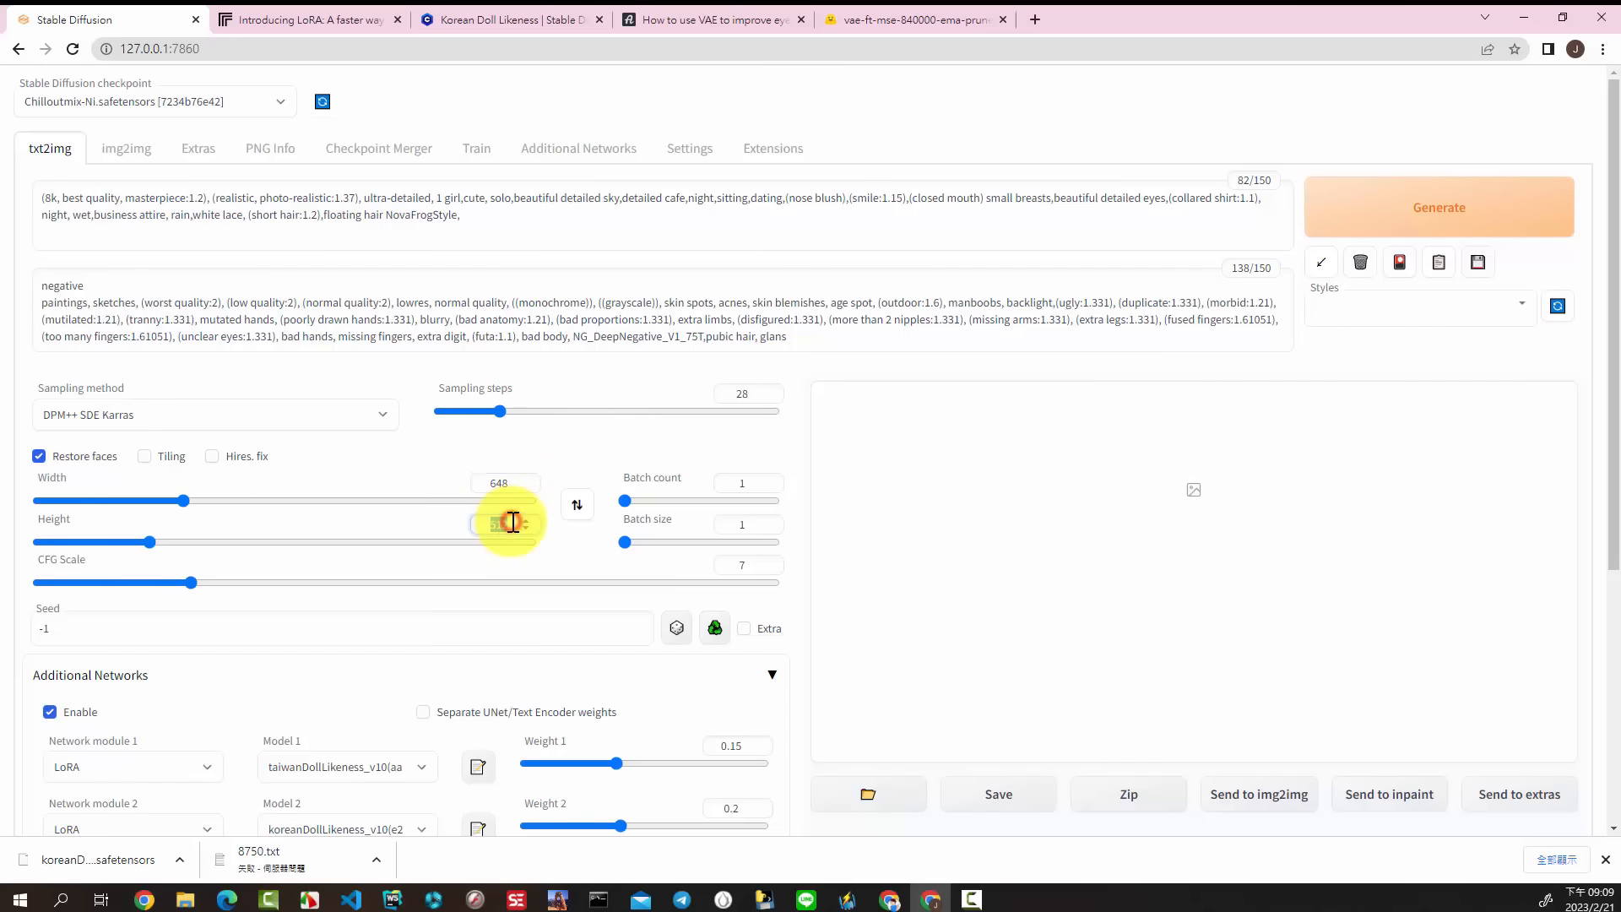
pyautogui.write('880')
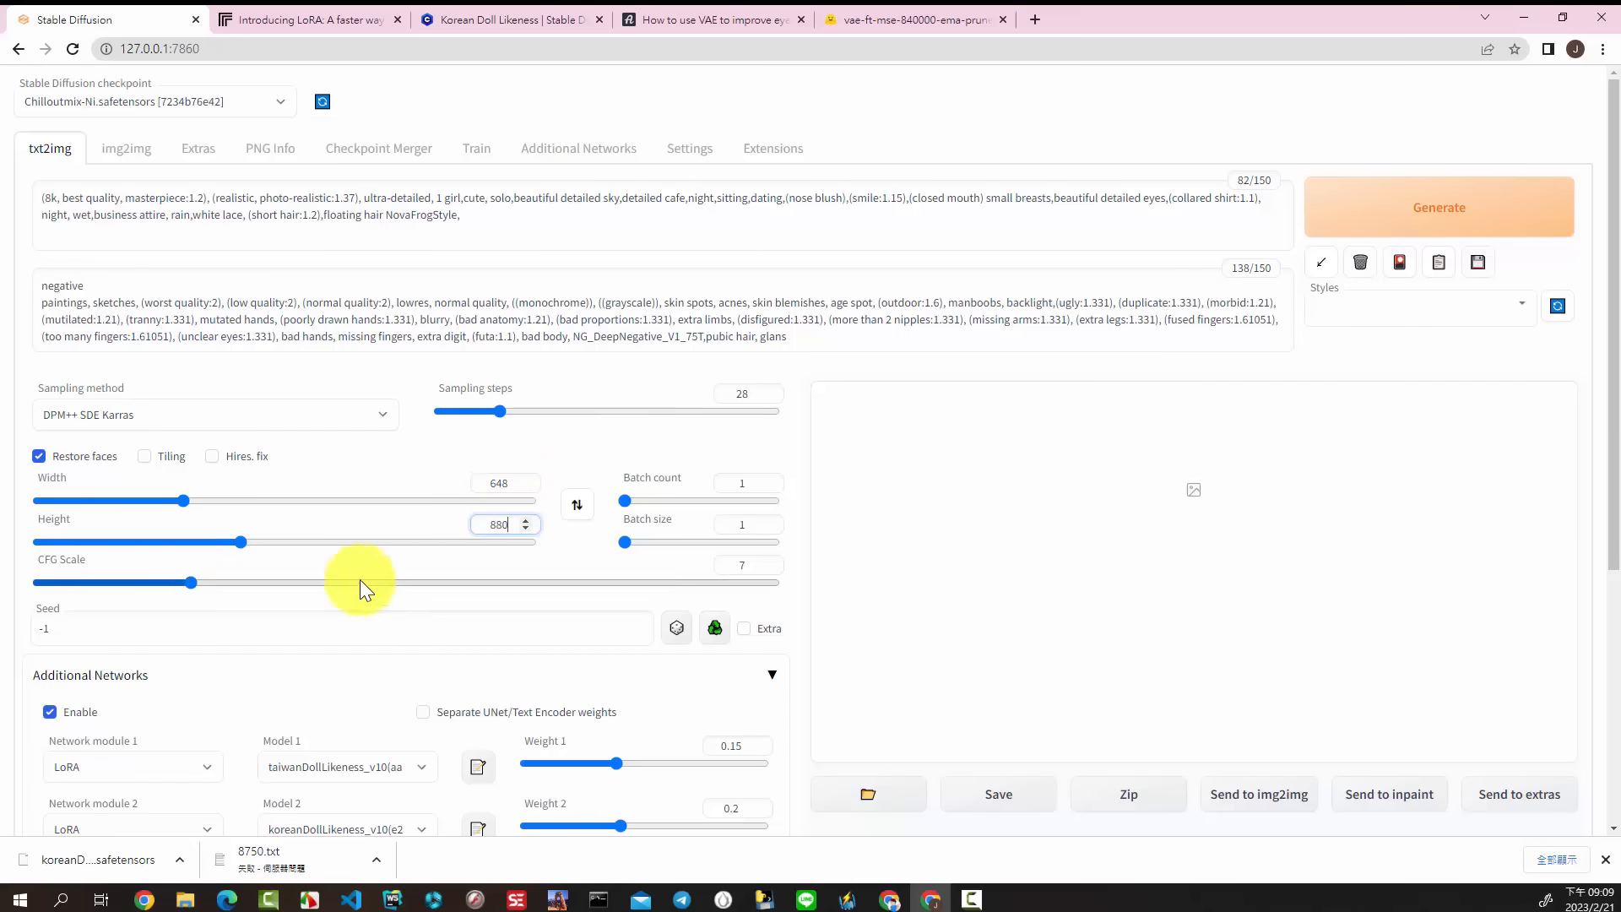
pyautogui.click(192, 582)
pyautogui.moveTo(195, 582); pyautogui.dragTo(216, 583)
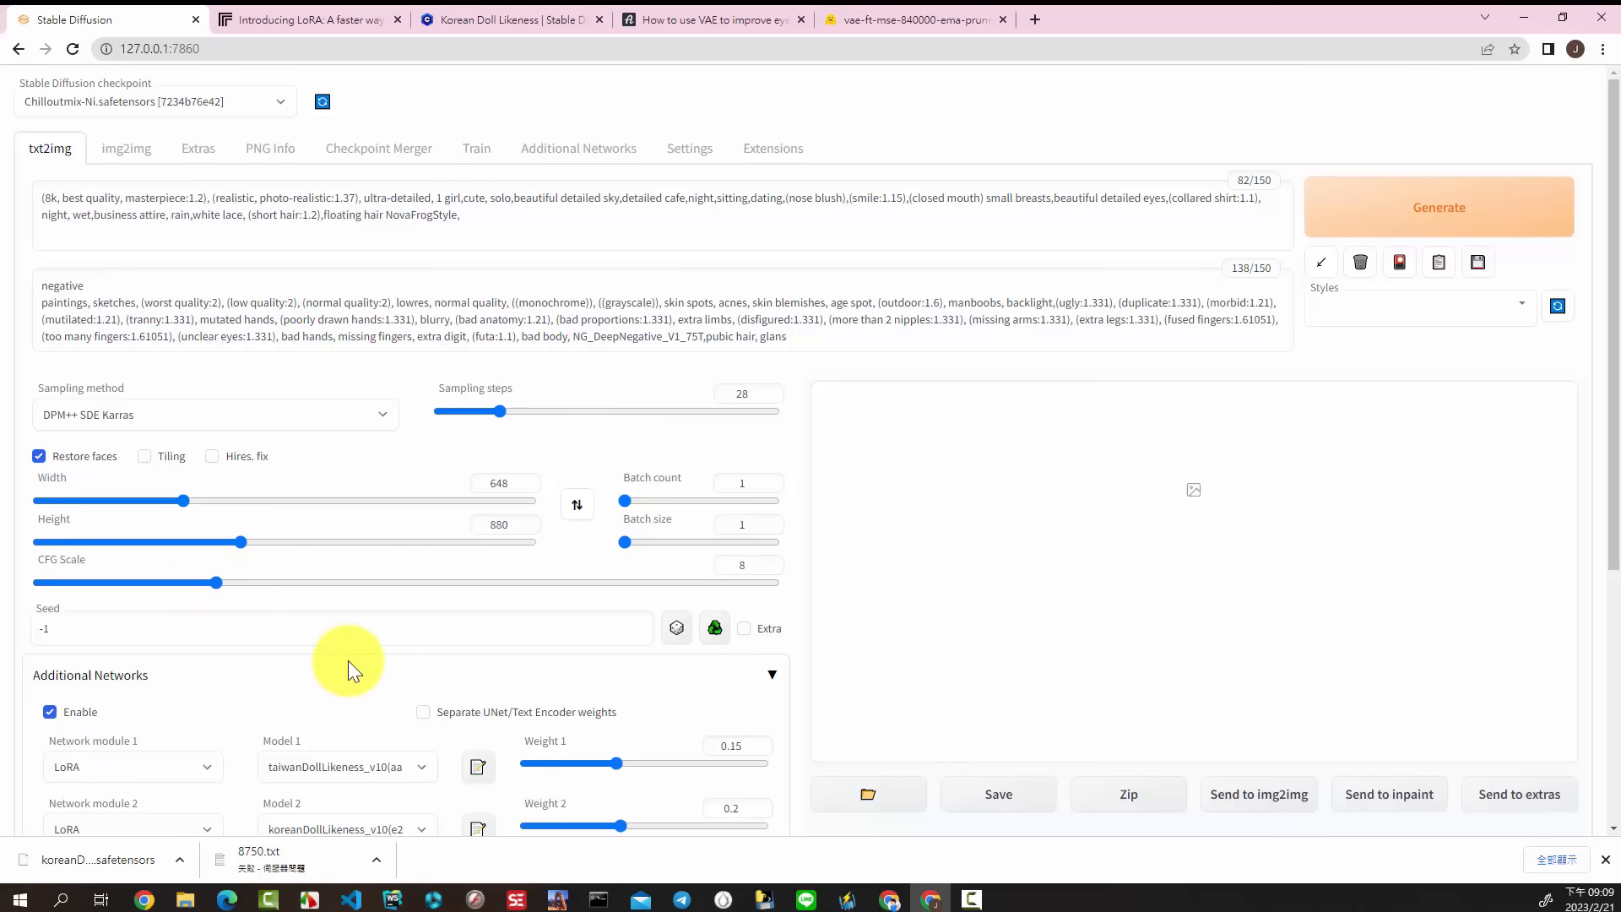
pyautogui.press('F10')
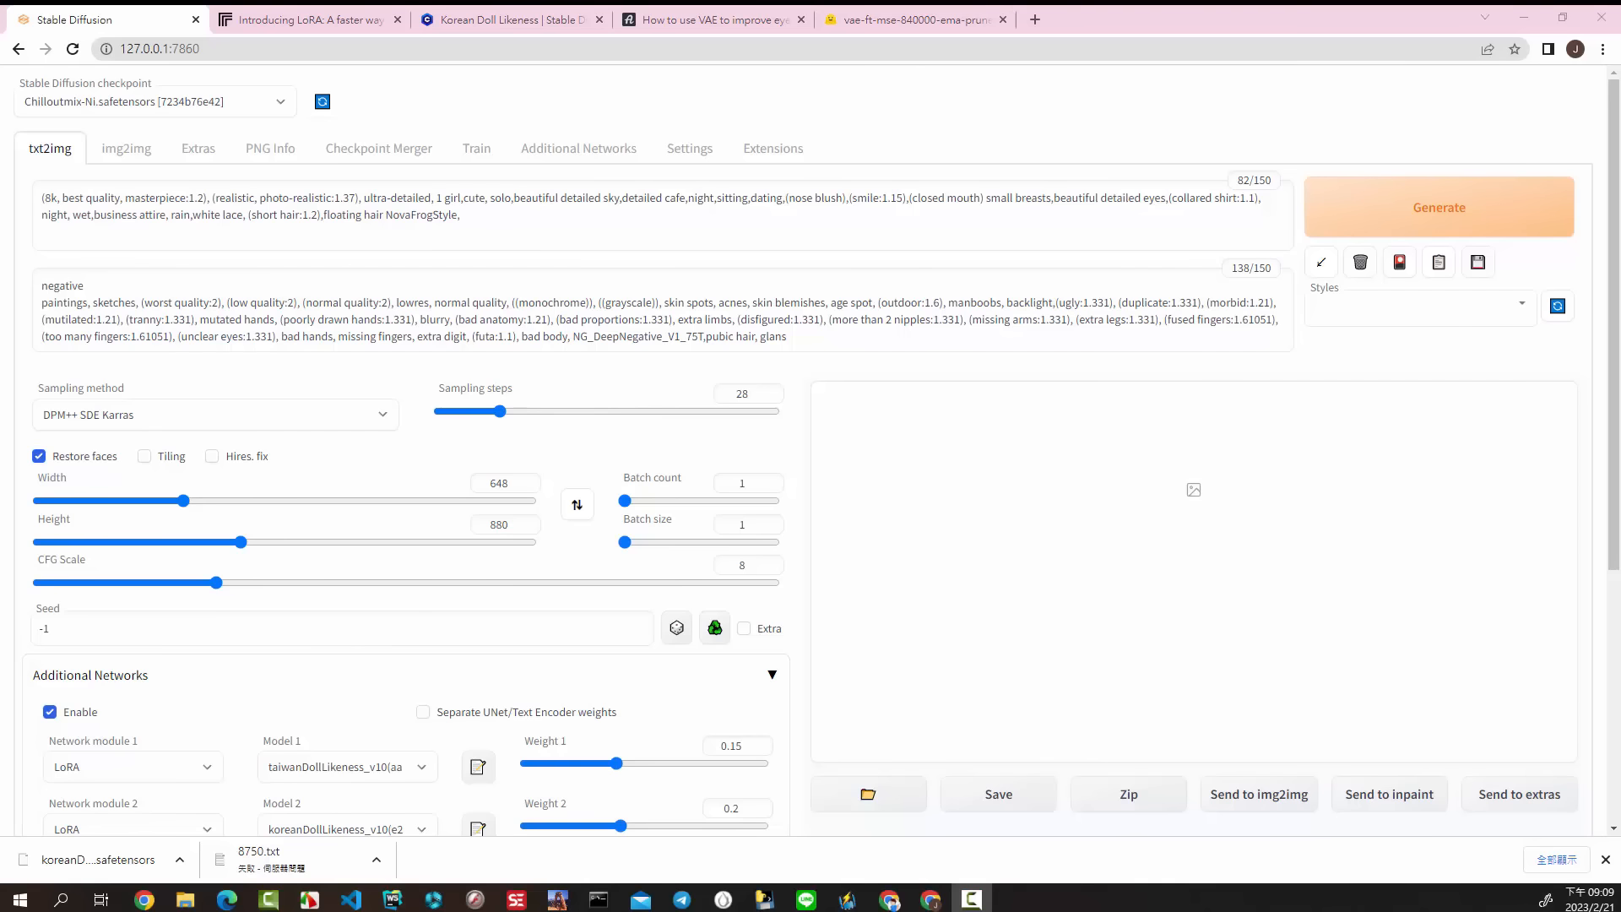
# Step: Generate several images in a row with the current prompts and settings, enlarging the first result
pyautogui.click(1426, 207)
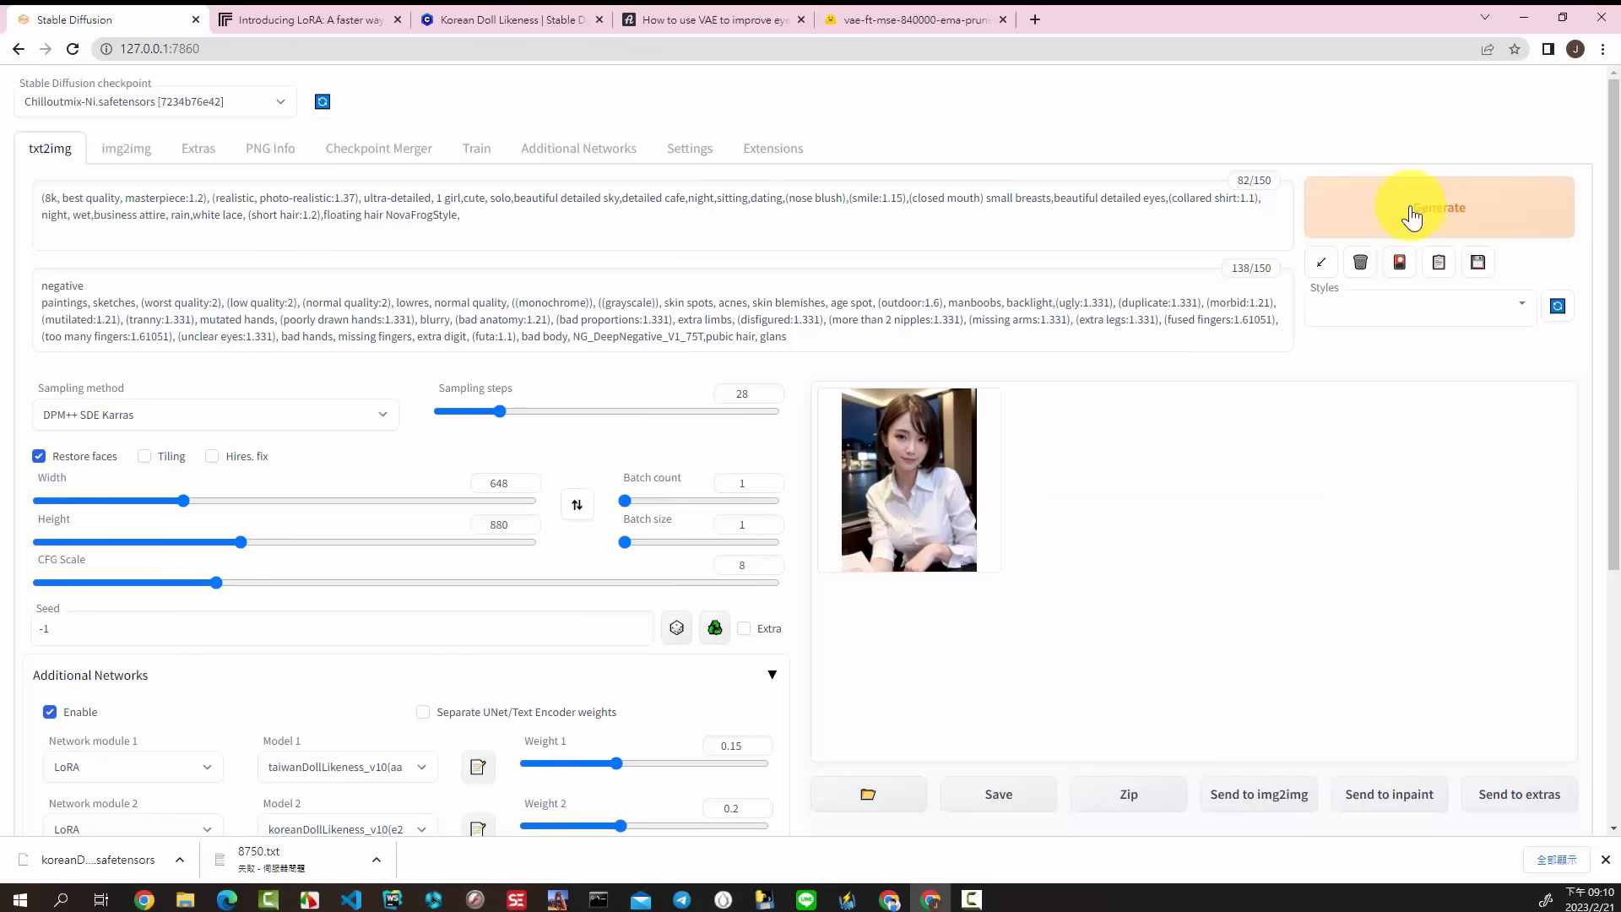
pyautogui.click(954, 448)
pyautogui.click(1444, 211)
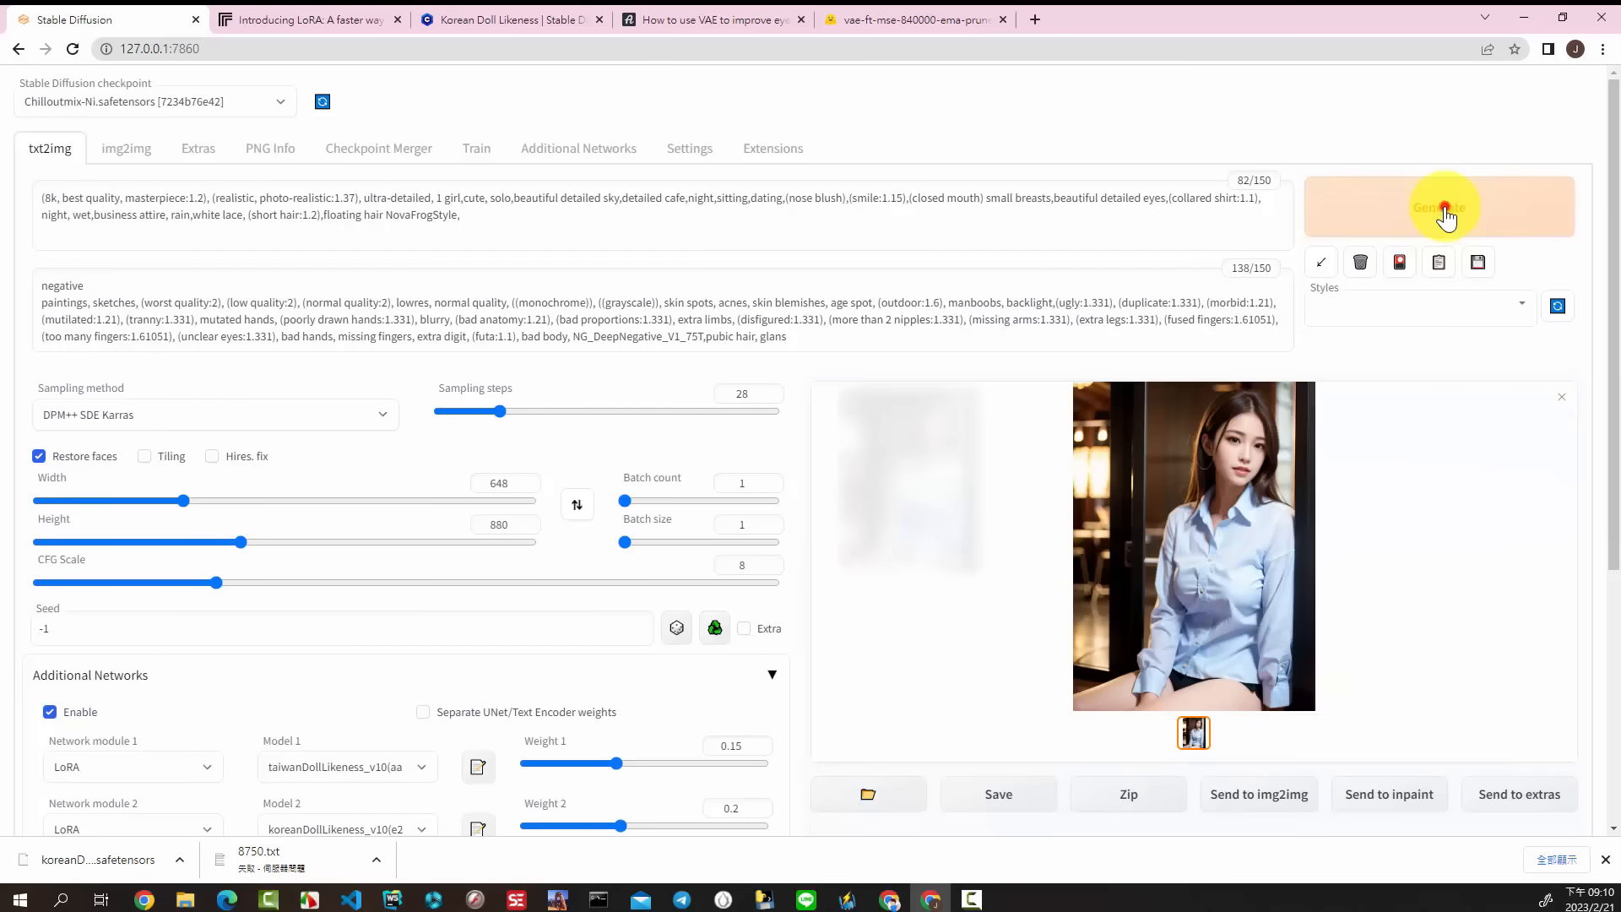
pyautogui.click(1446, 218)
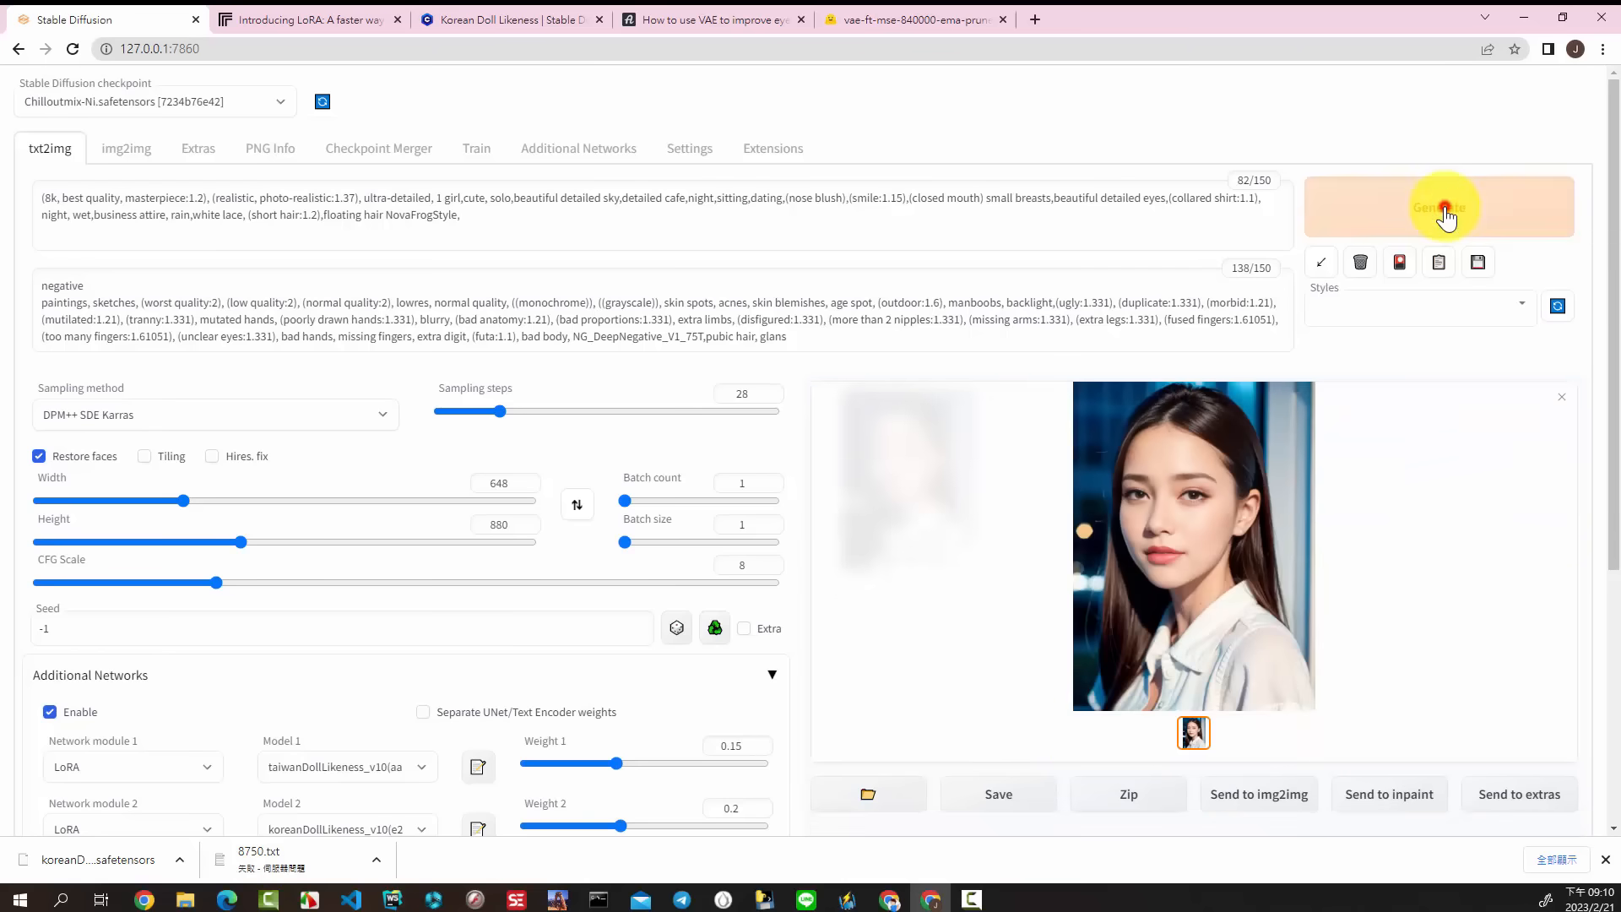
pyautogui.click(1445, 216)
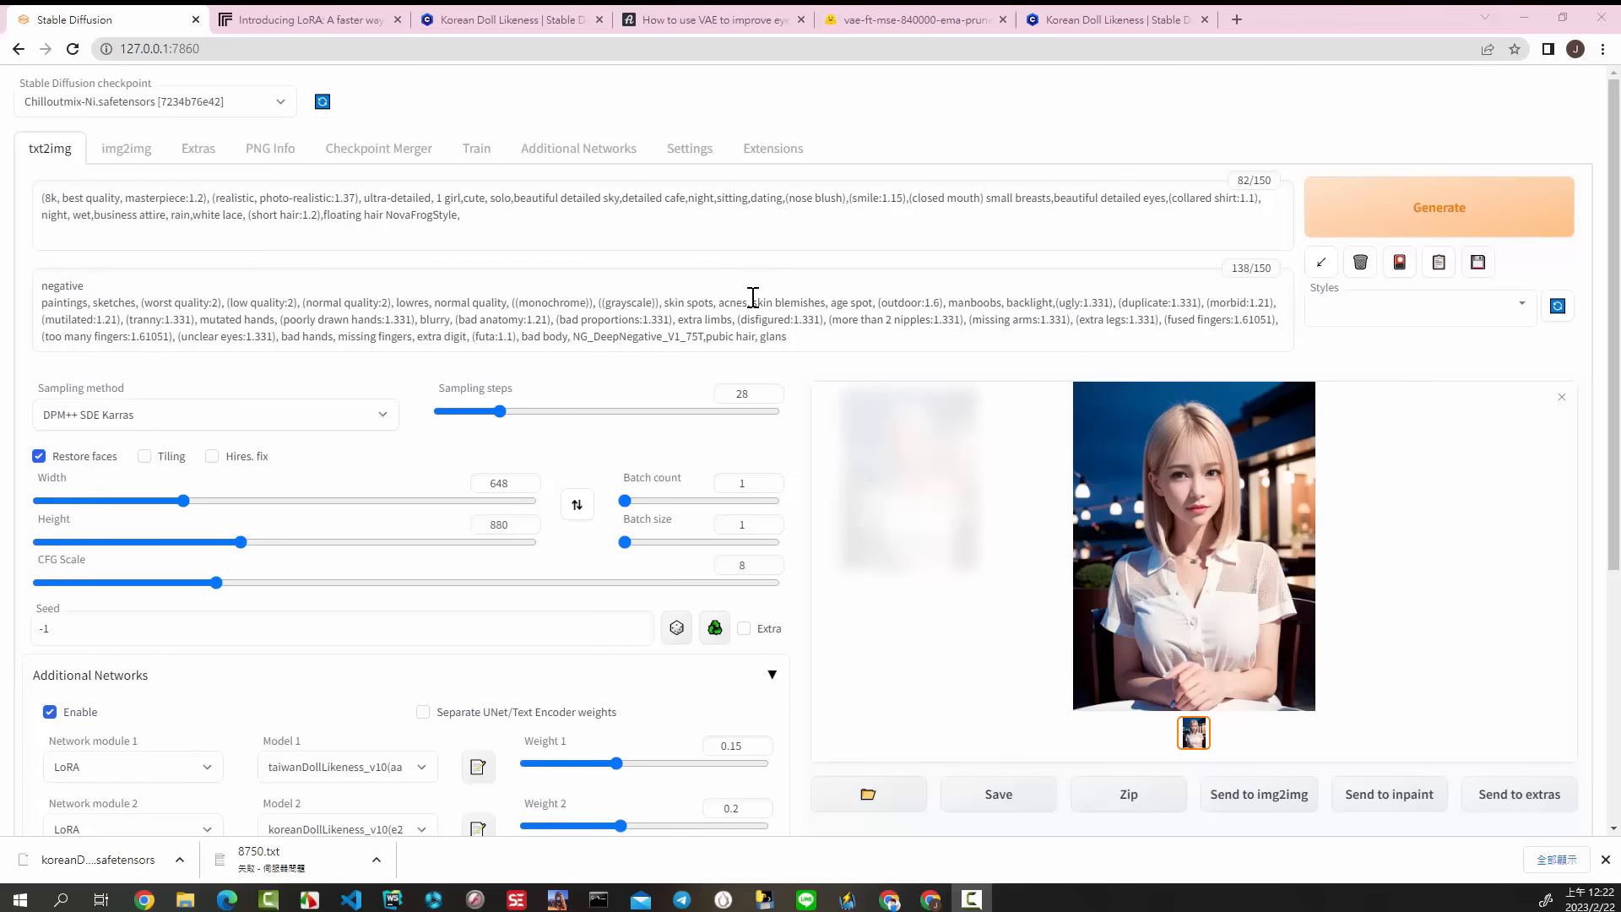
# Step: On the Civitai Korean Doll Likeness page, open the black one-shoulder dress sample image and review the generation settings in its comment
pyautogui.click(1123, 20)
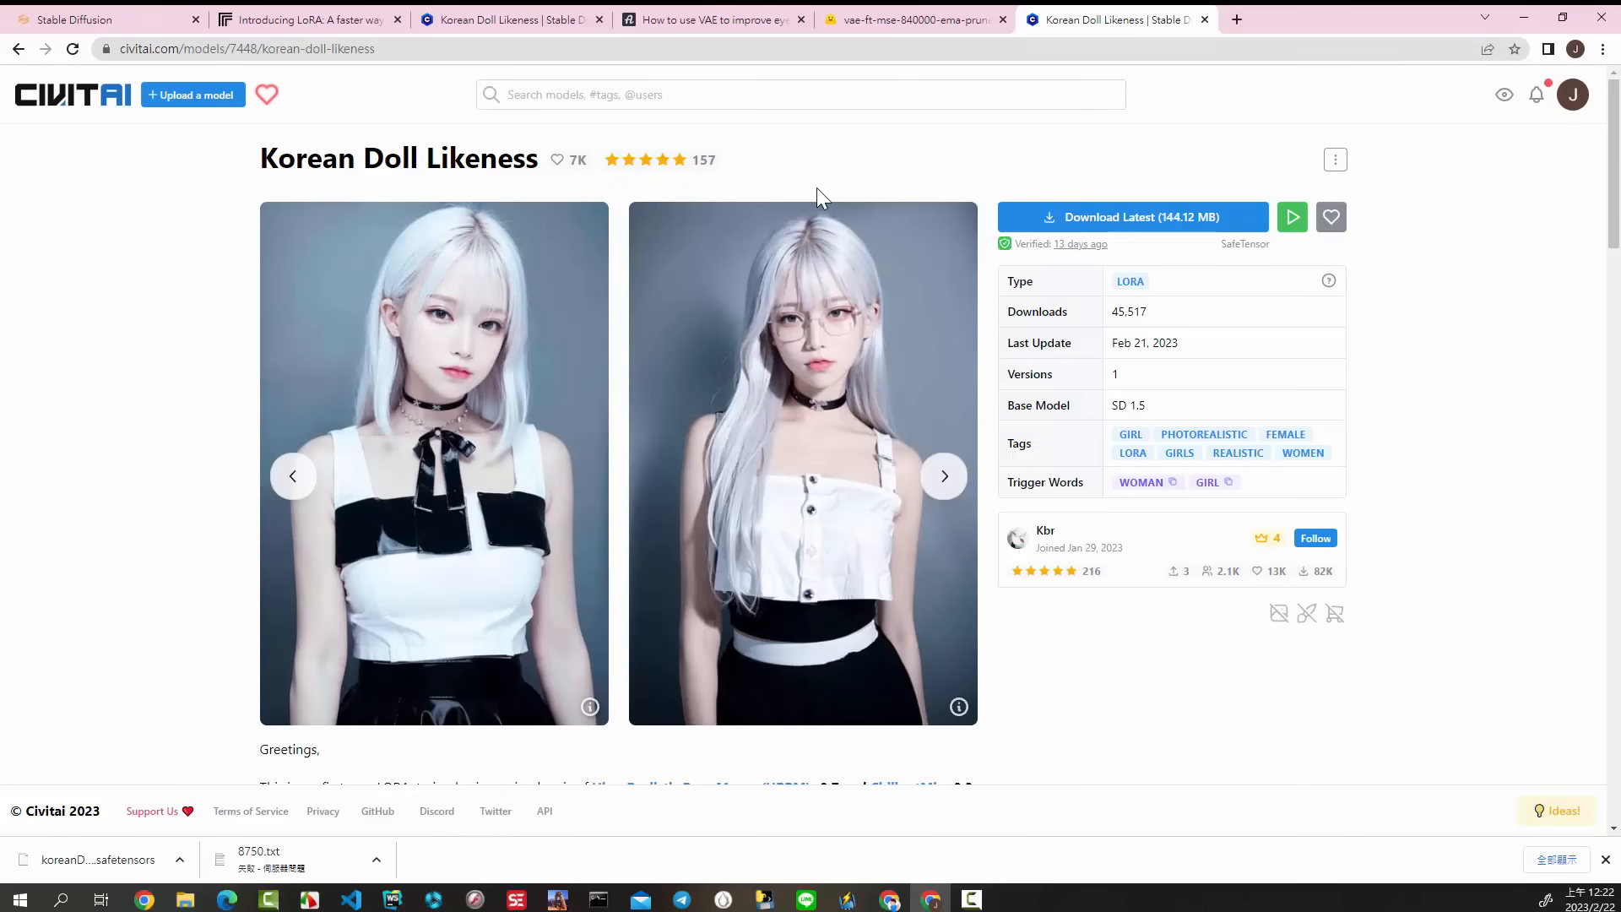
pyautogui.click(945, 476)
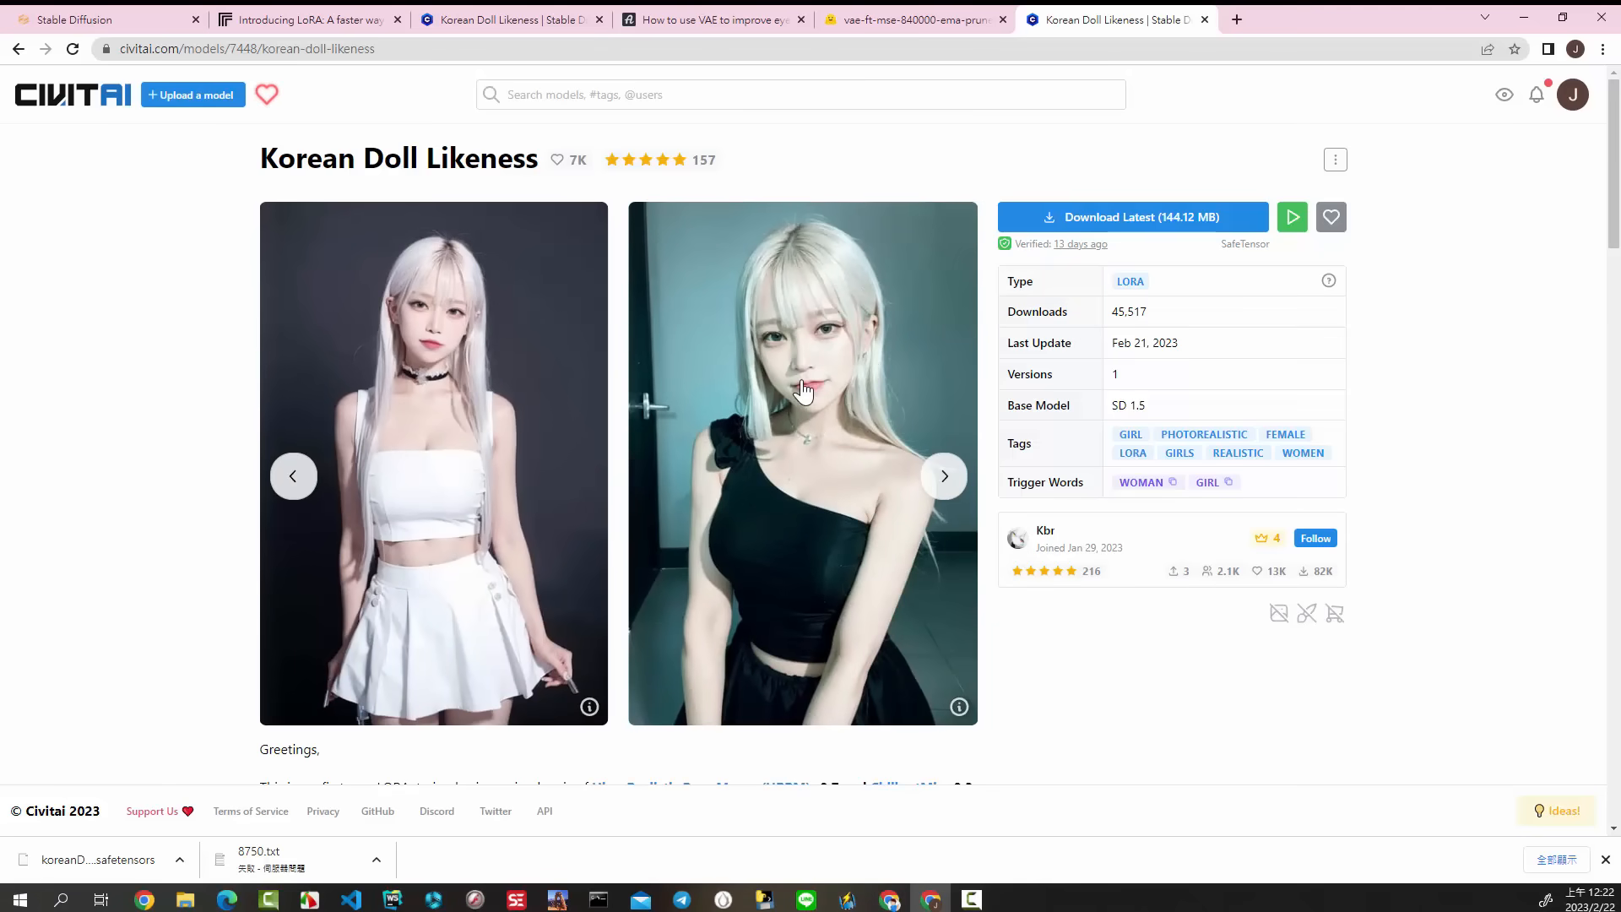
pyautogui.click(802, 391)
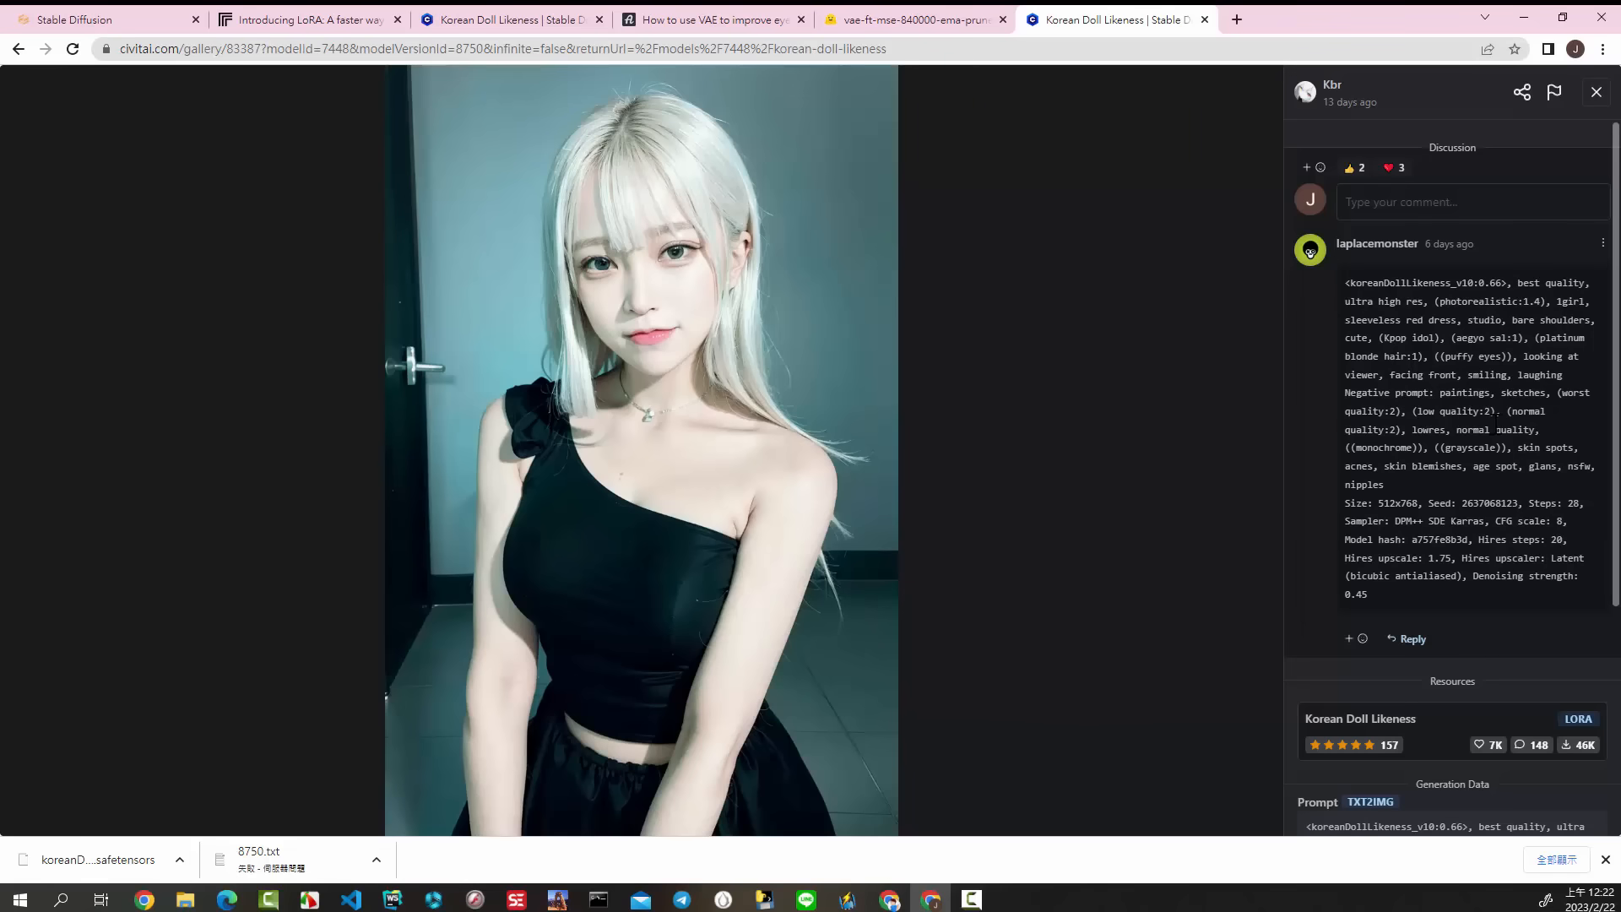
pyautogui.scroll(-1, 1507, 412)
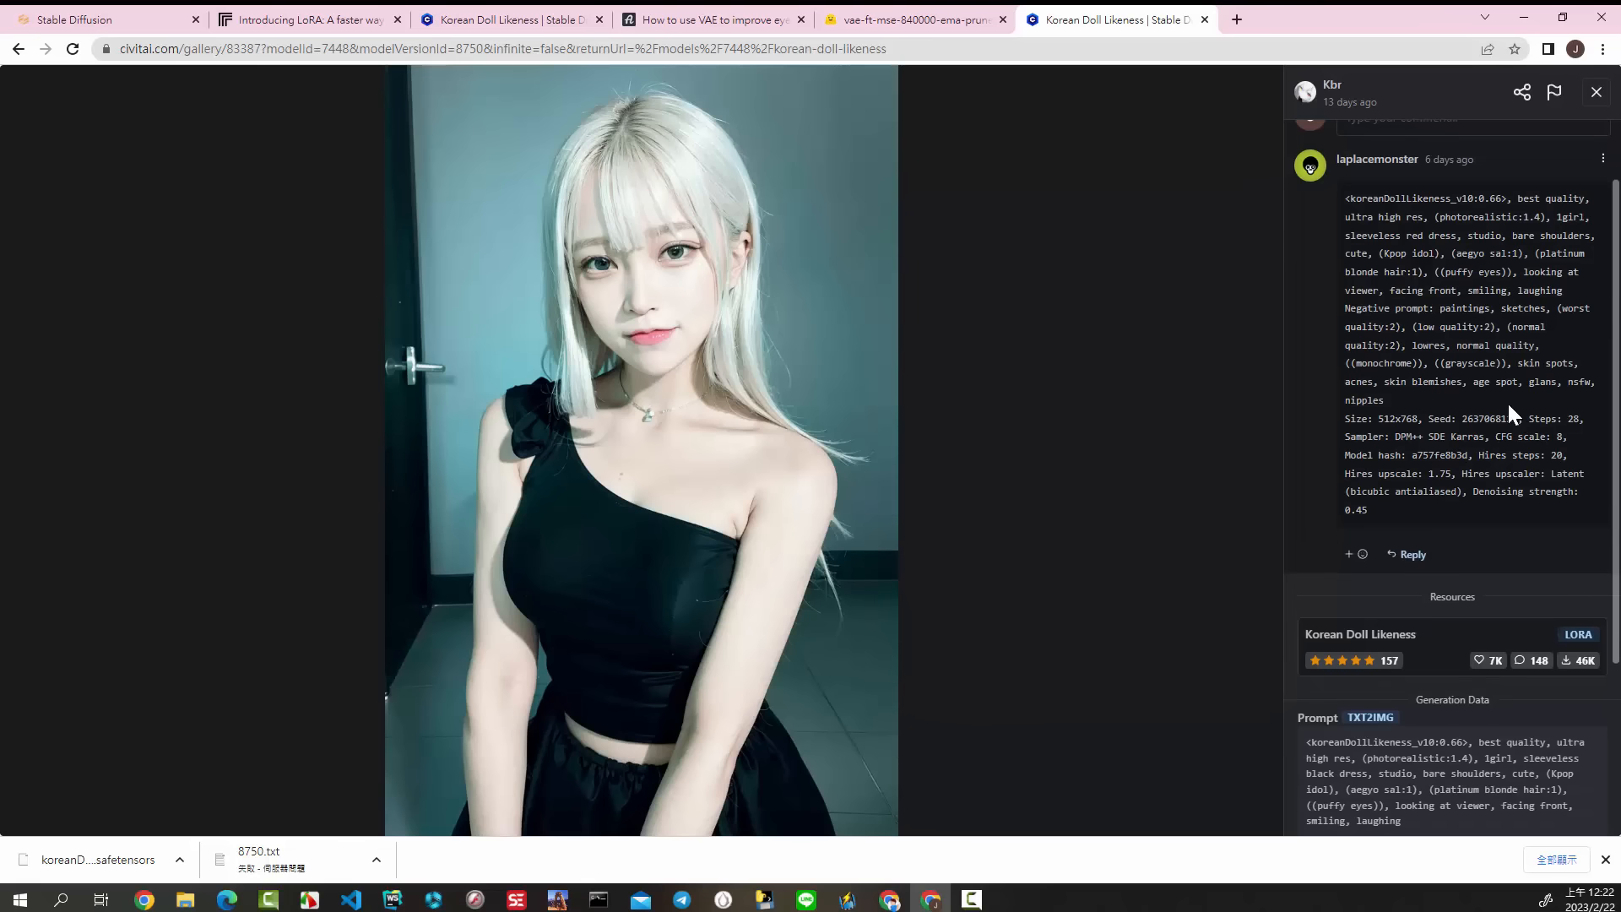
pyautogui.scroll(1, 1511, 400)
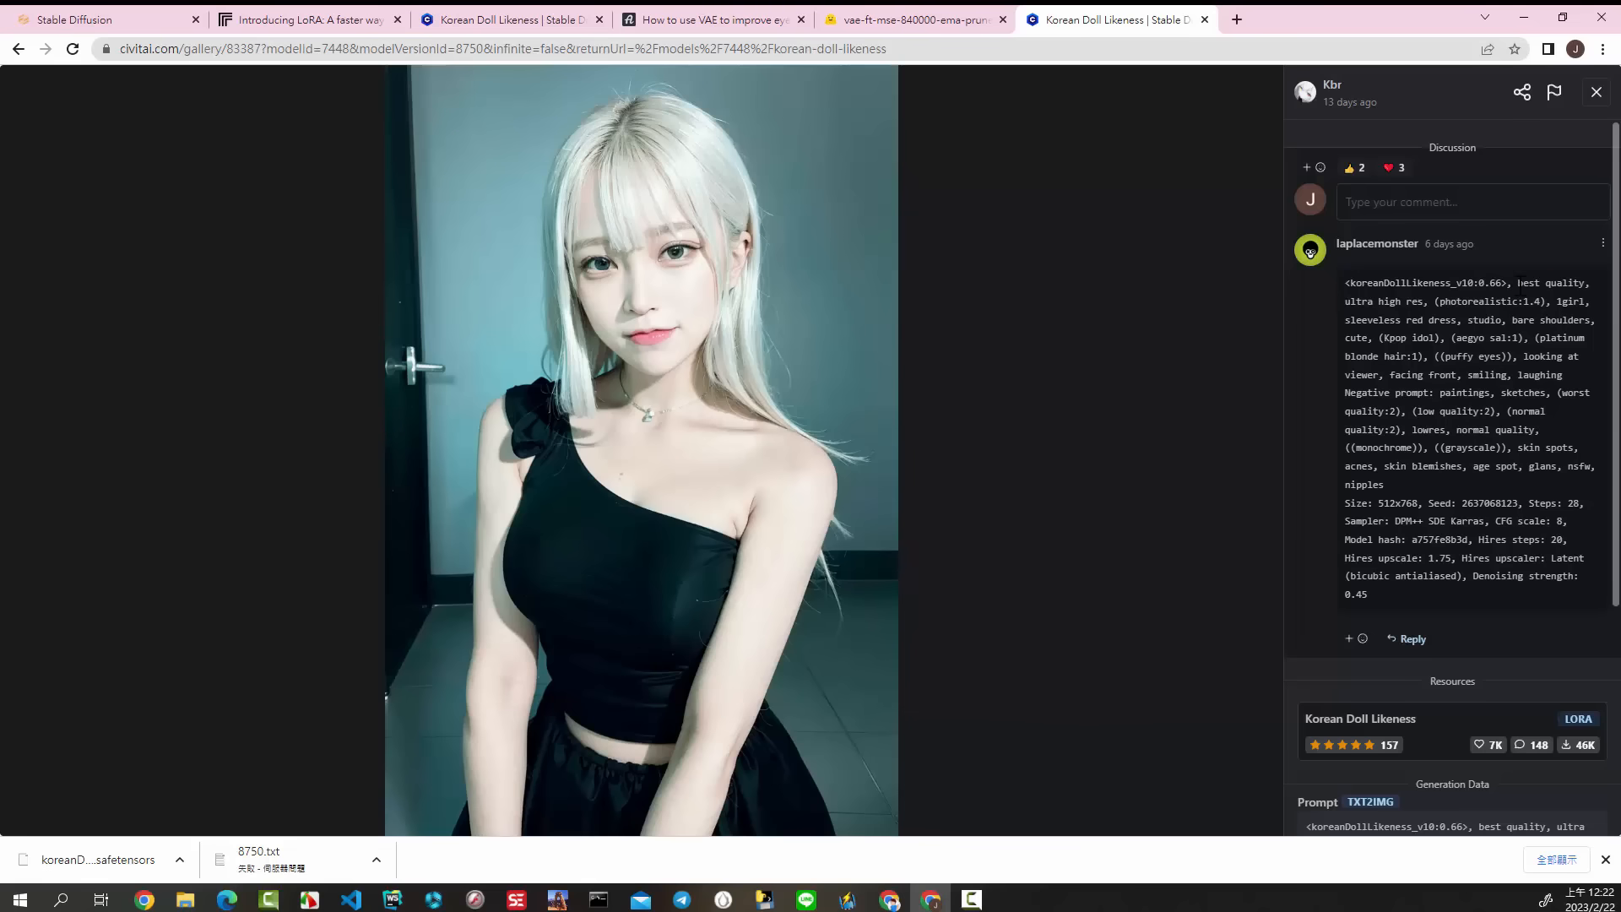
# Step: Copy the comment's positive prompt from "best quality" to "laughing" and replace the whole txt2img prompt with it
pyautogui.moveTo(1519, 283); pyautogui.dragTo(1571, 381)
pyautogui.rightClick(1498, 333)
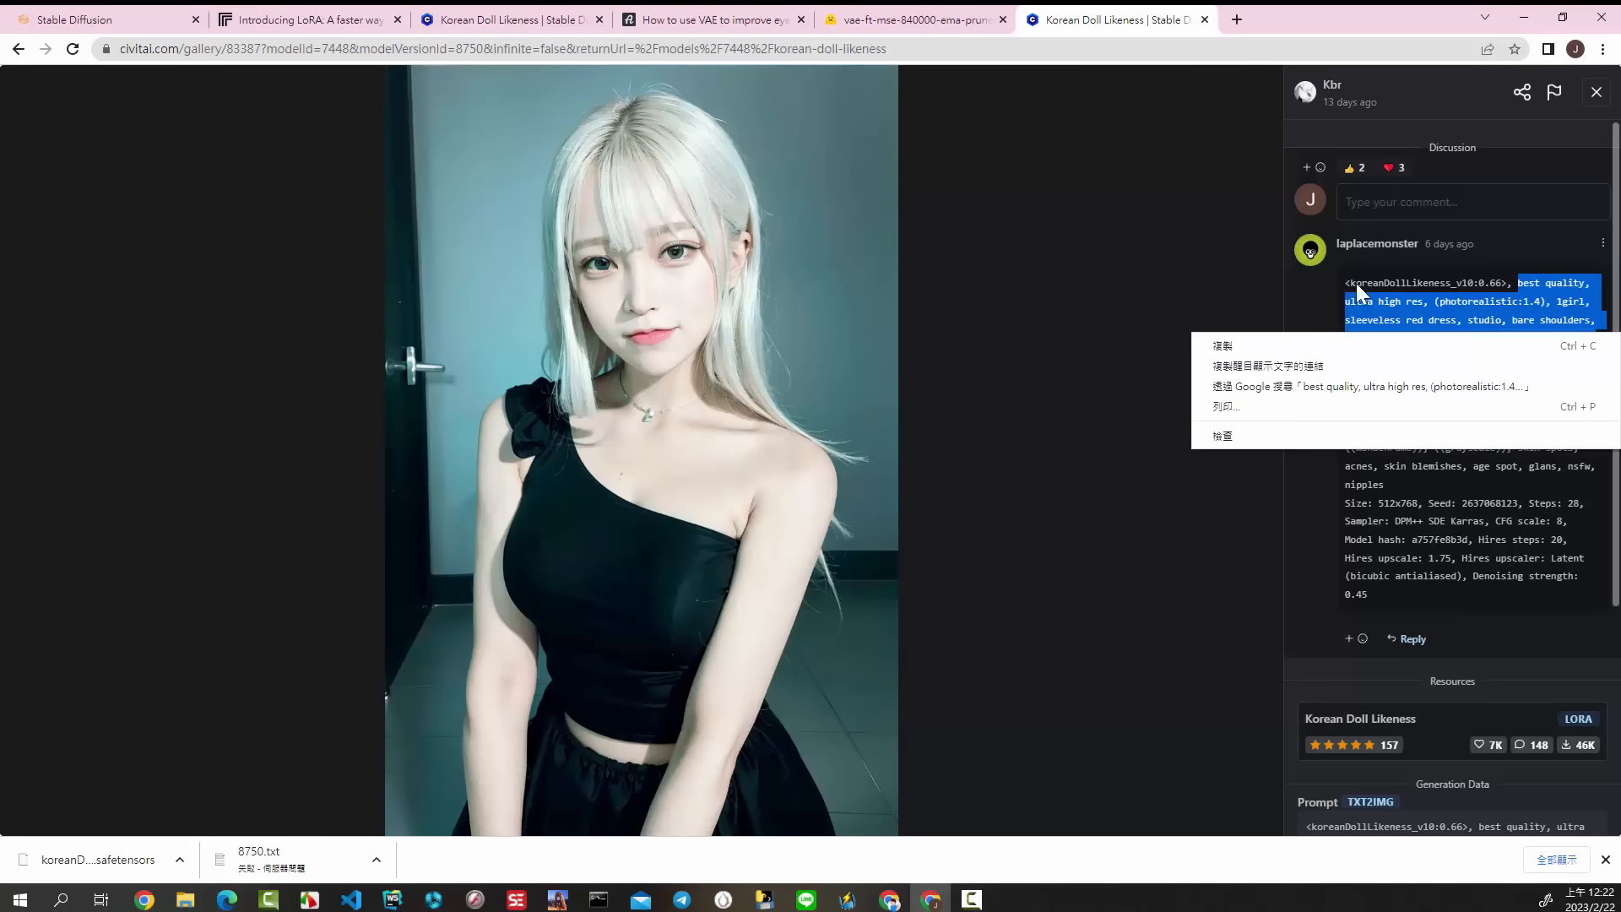
pyautogui.click(1260, 344)
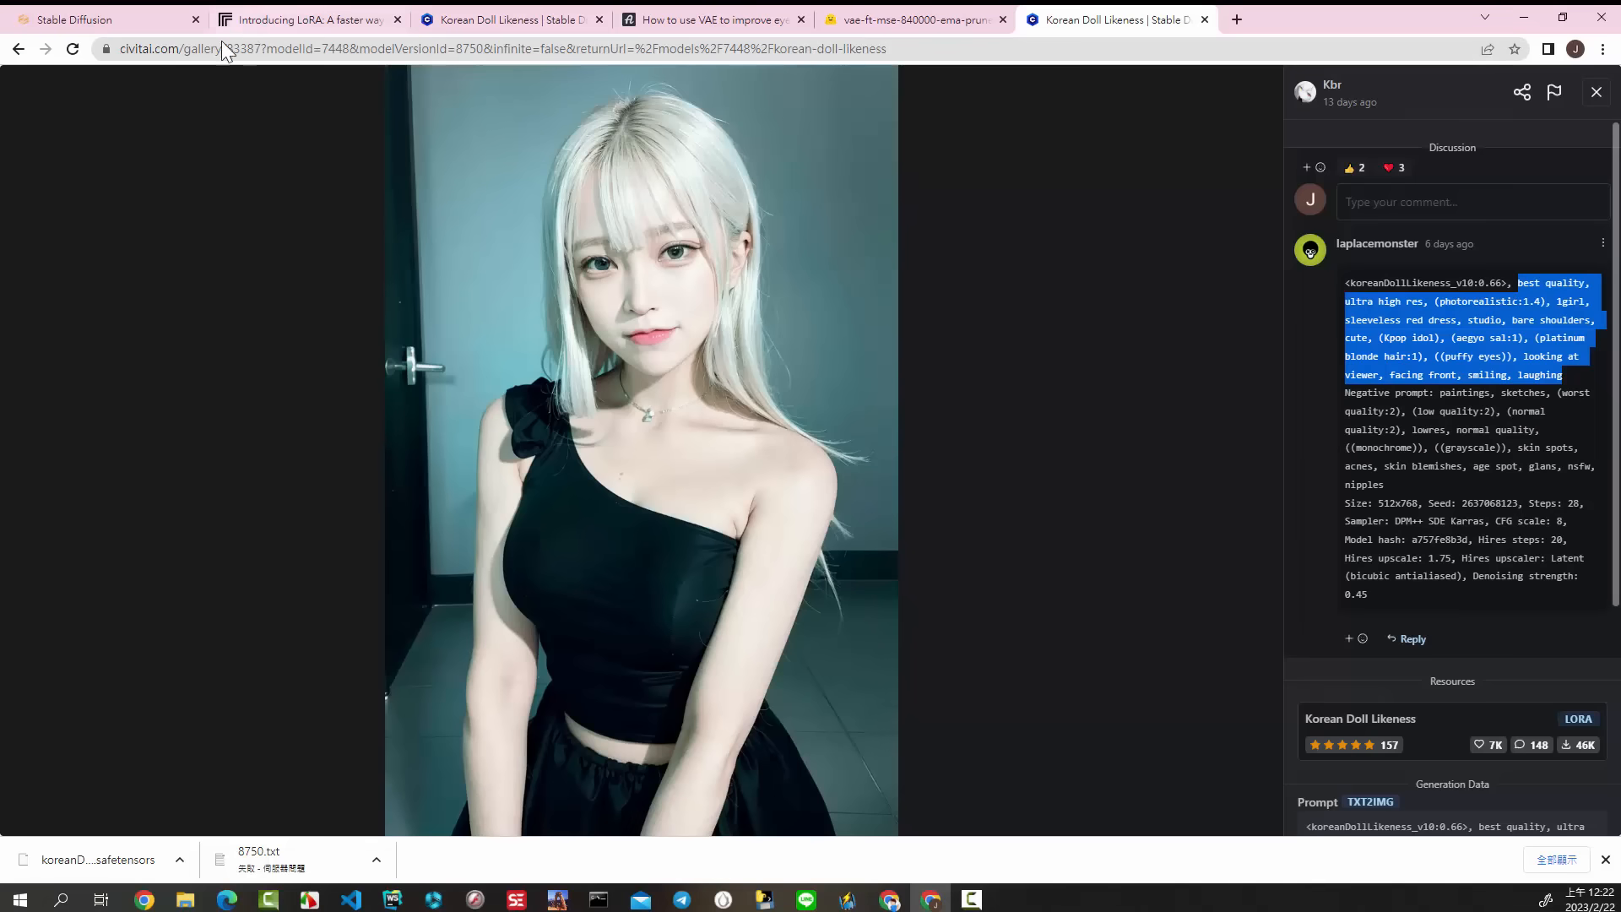
pyautogui.click(74, 19)
pyautogui.click(472, 218)
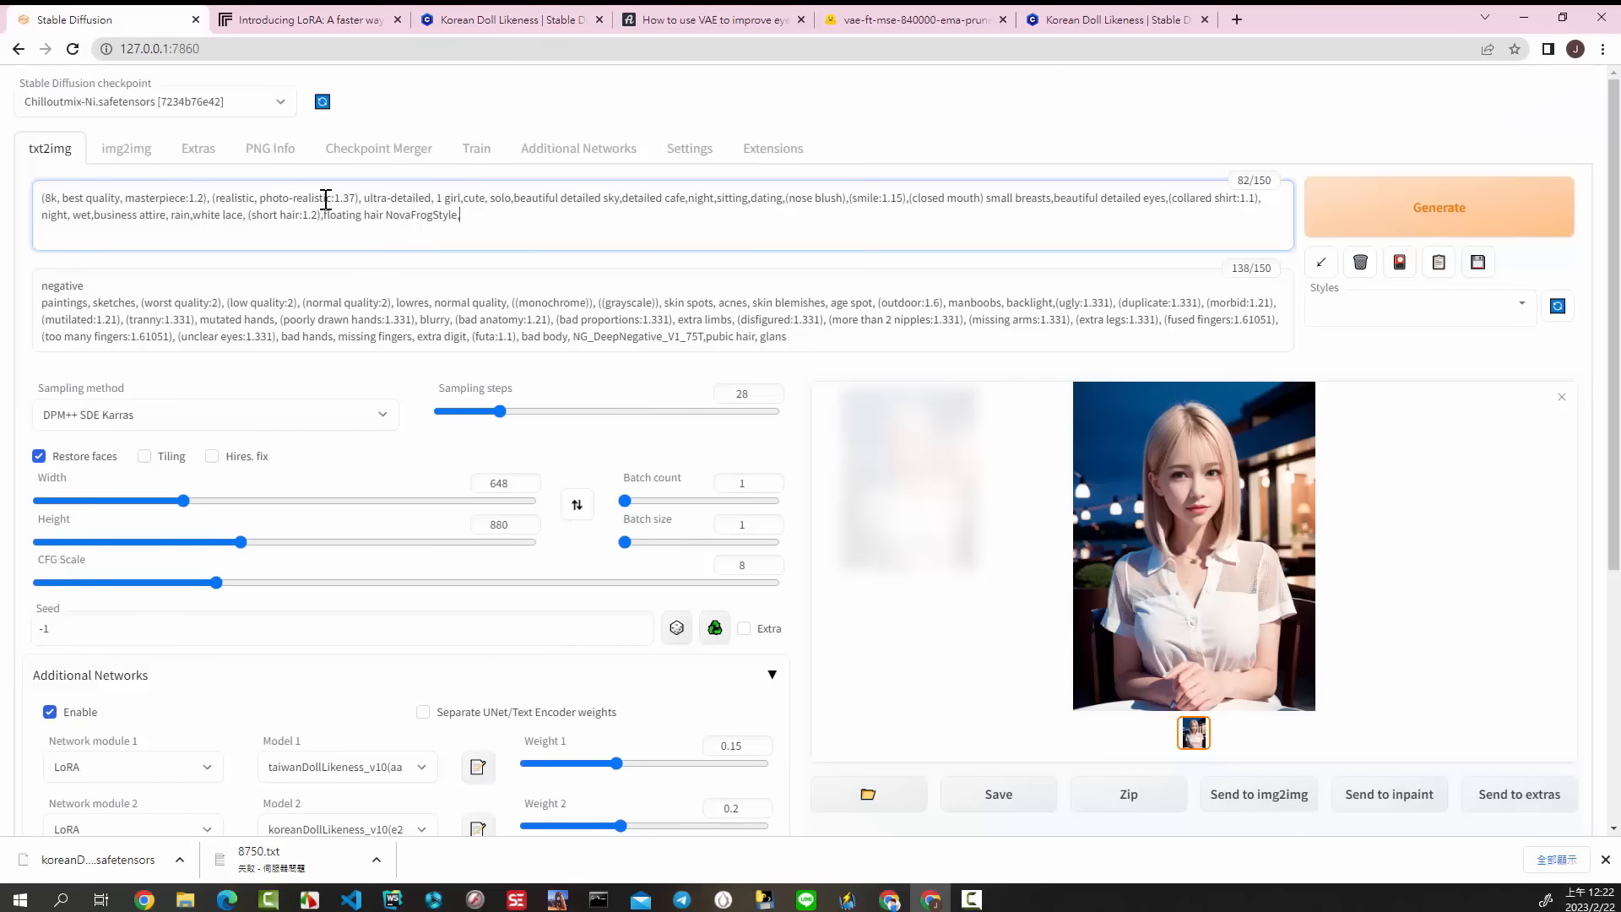
pyautogui.hotkey('ctrl', 'a')
pyautogui.rightClick(297, 209)
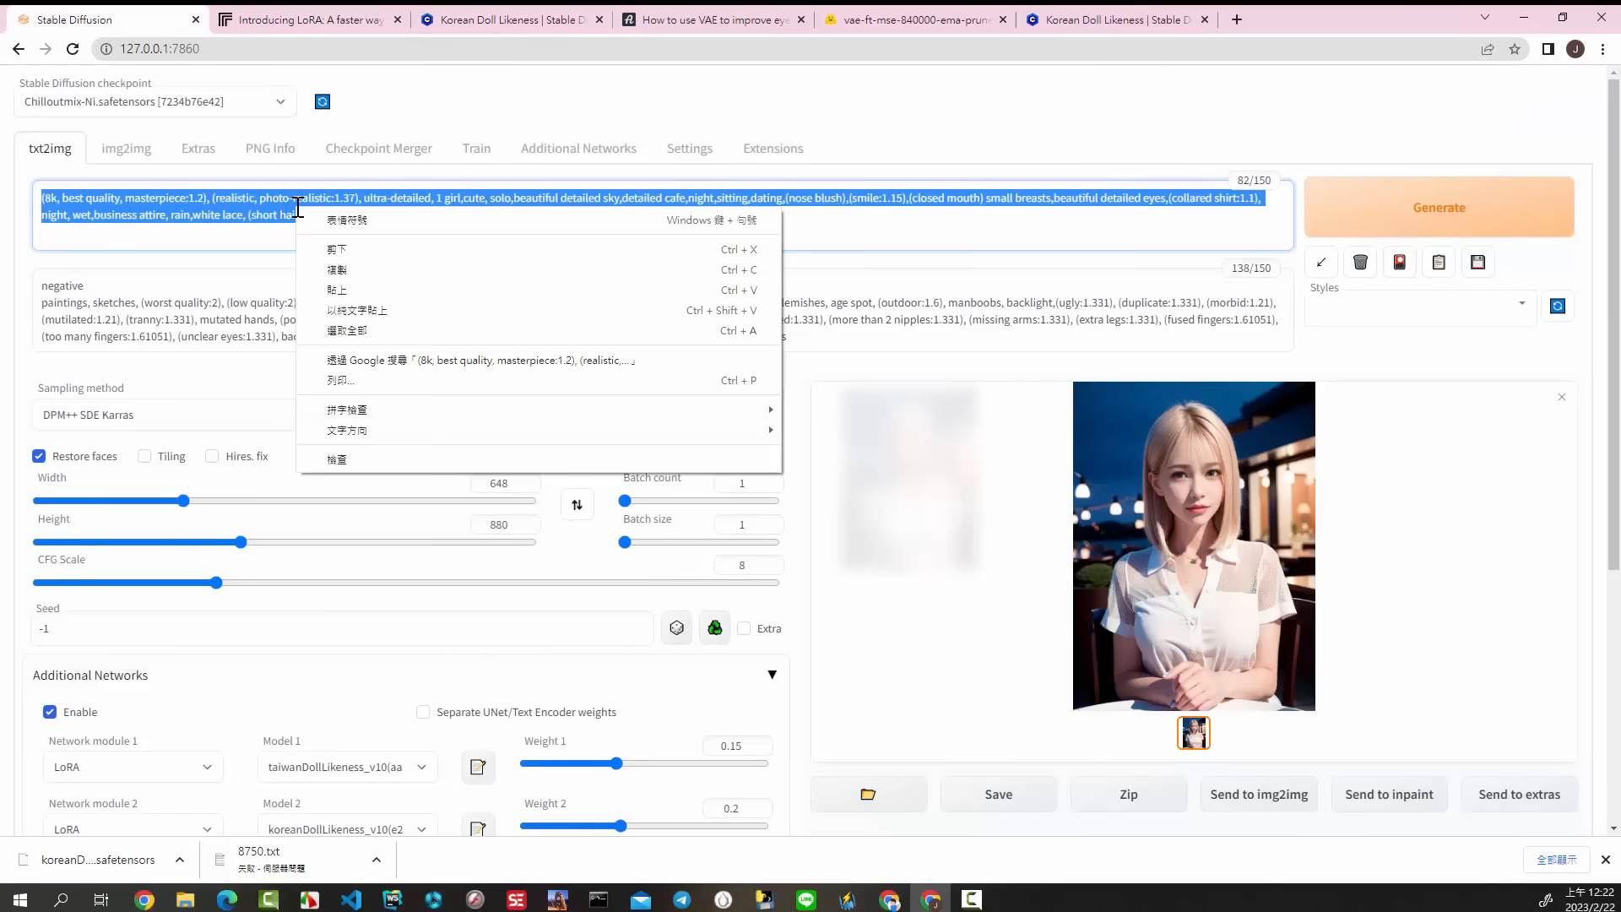
pyautogui.click(338, 289)
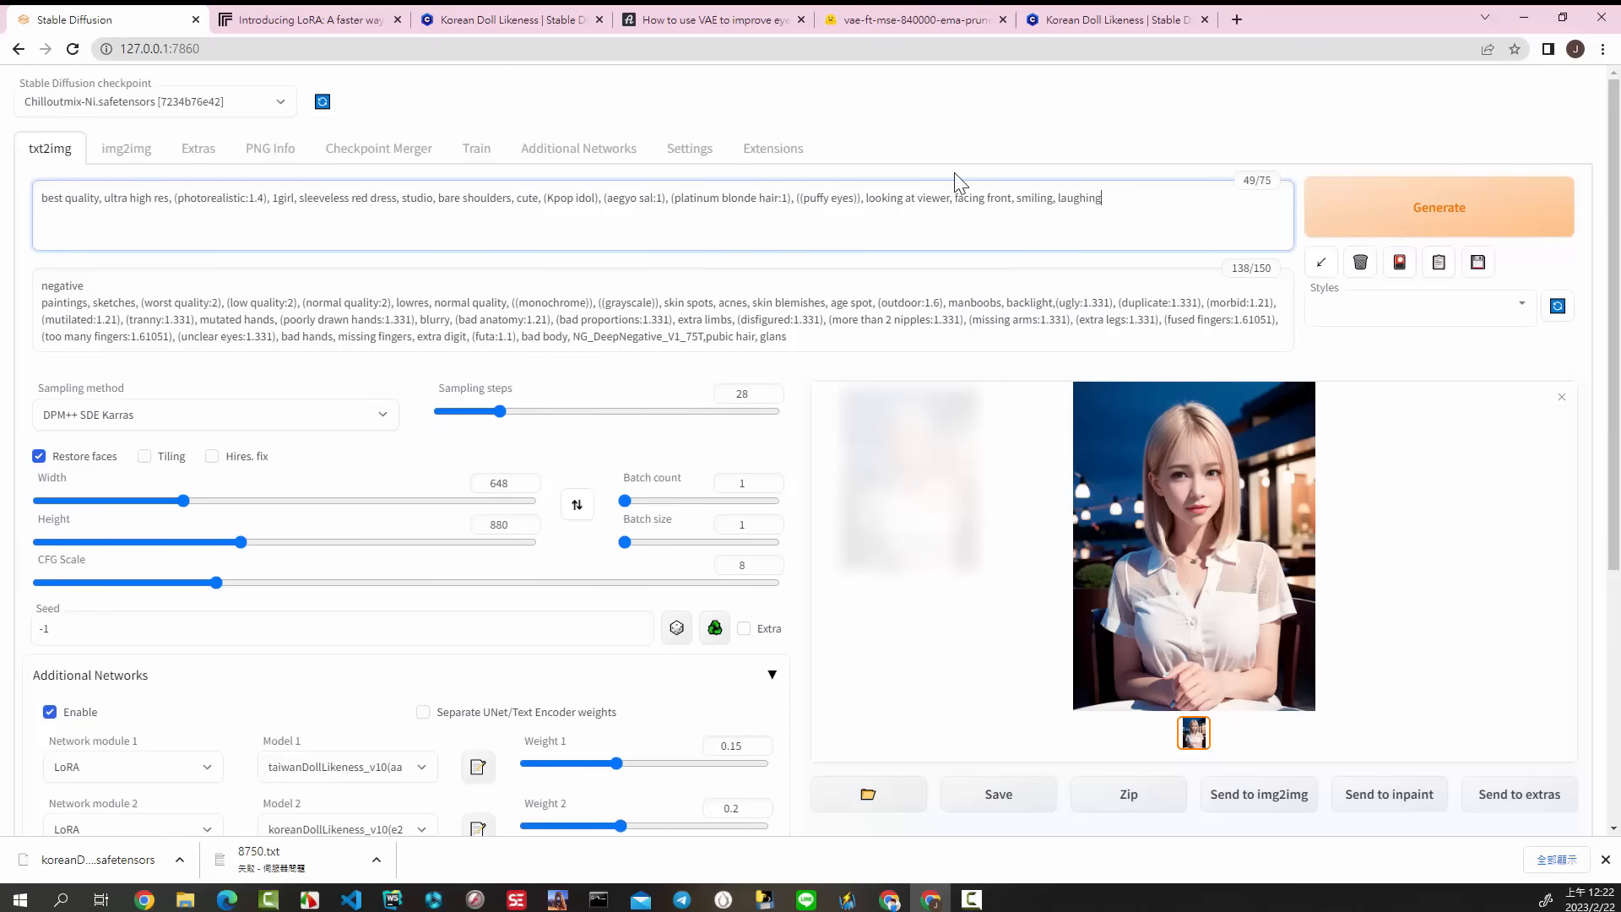
# Step: Copy the Civitai comment's negative prompt from "paintings" to "nipples" and replace the txt2img negative prompt below the word "negative" with it
pyautogui.click(1098, 21)
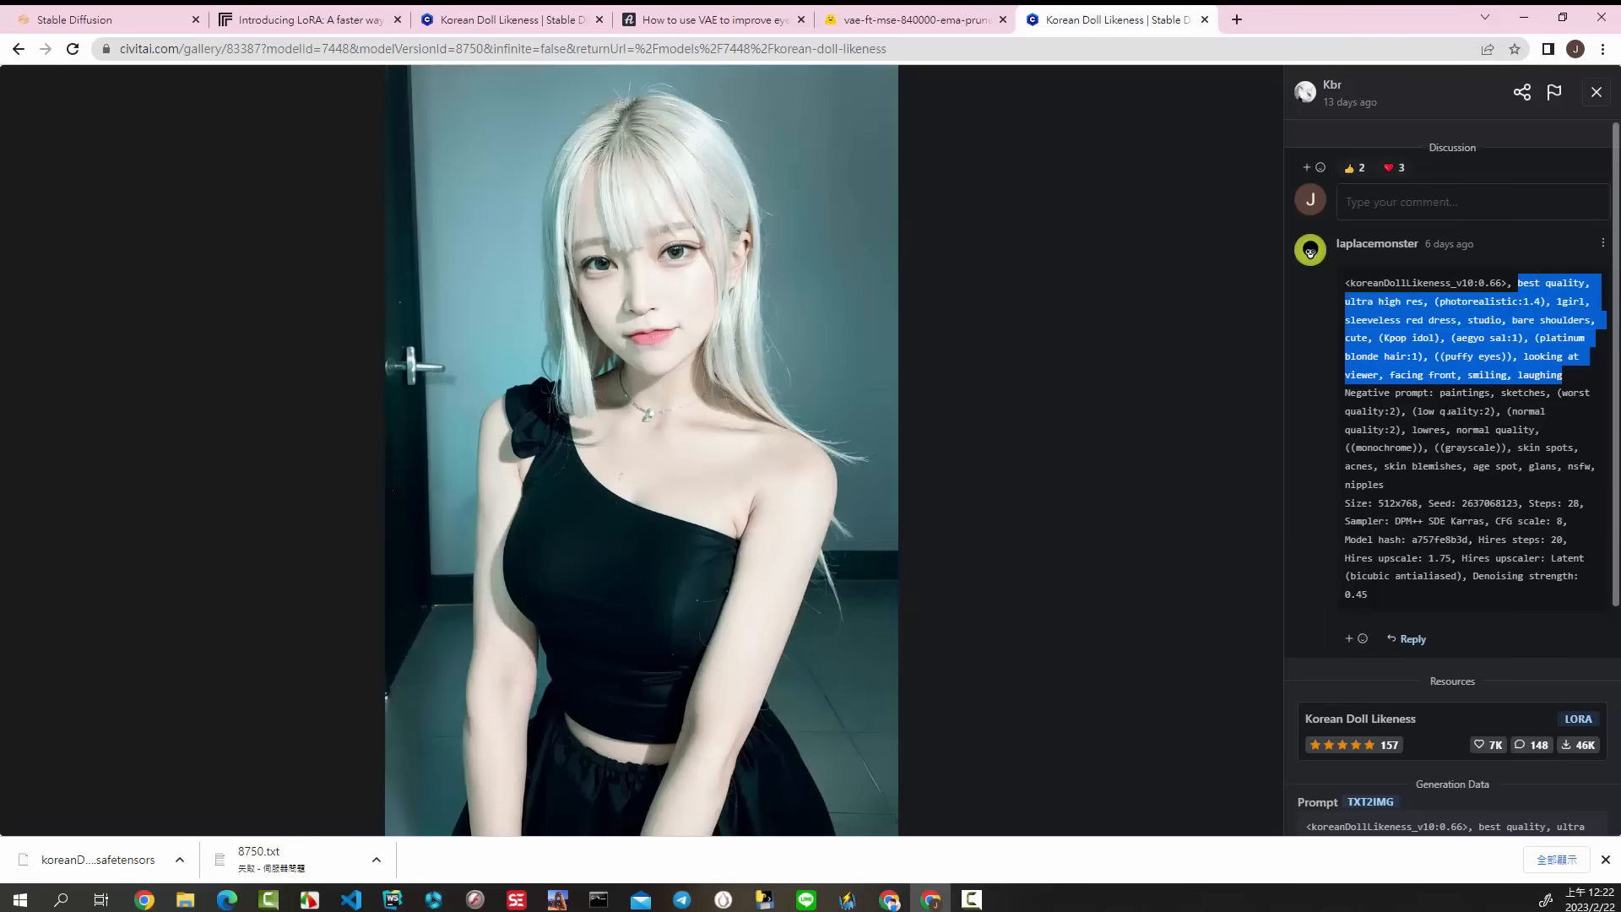
pyautogui.moveTo(1440, 394)
pyautogui.mouseDown()
pyautogui.moveTo(1475, 412)
pyautogui.moveTo(1391, 485)
pyautogui.mouseUp()
pyautogui.rightClick(1440, 428)
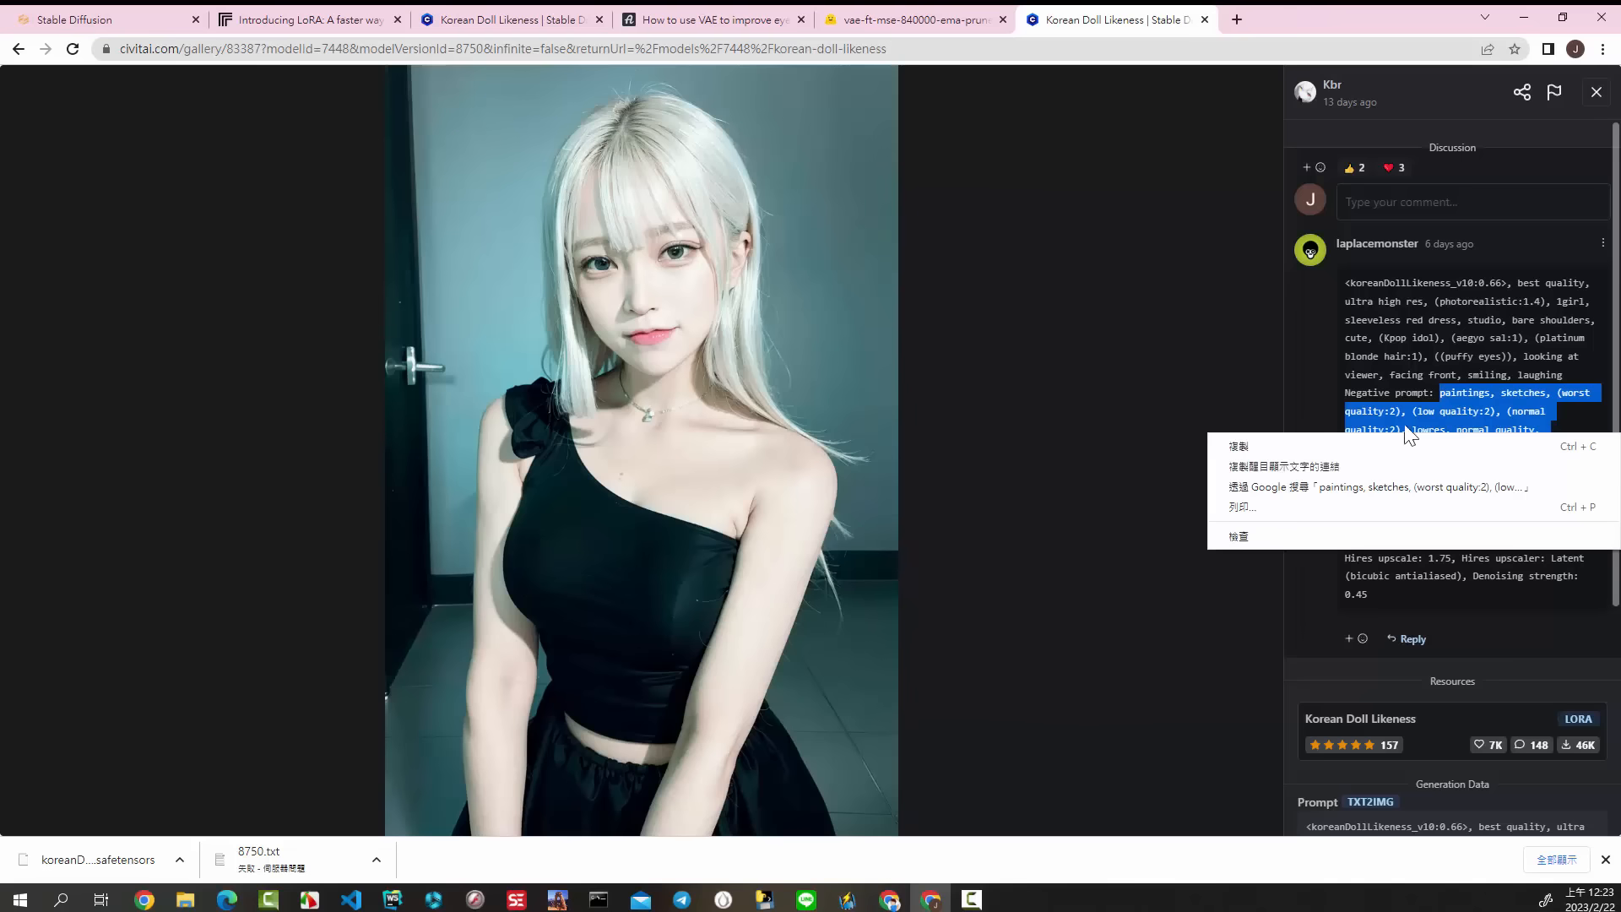
pyautogui.click(1301, 440)
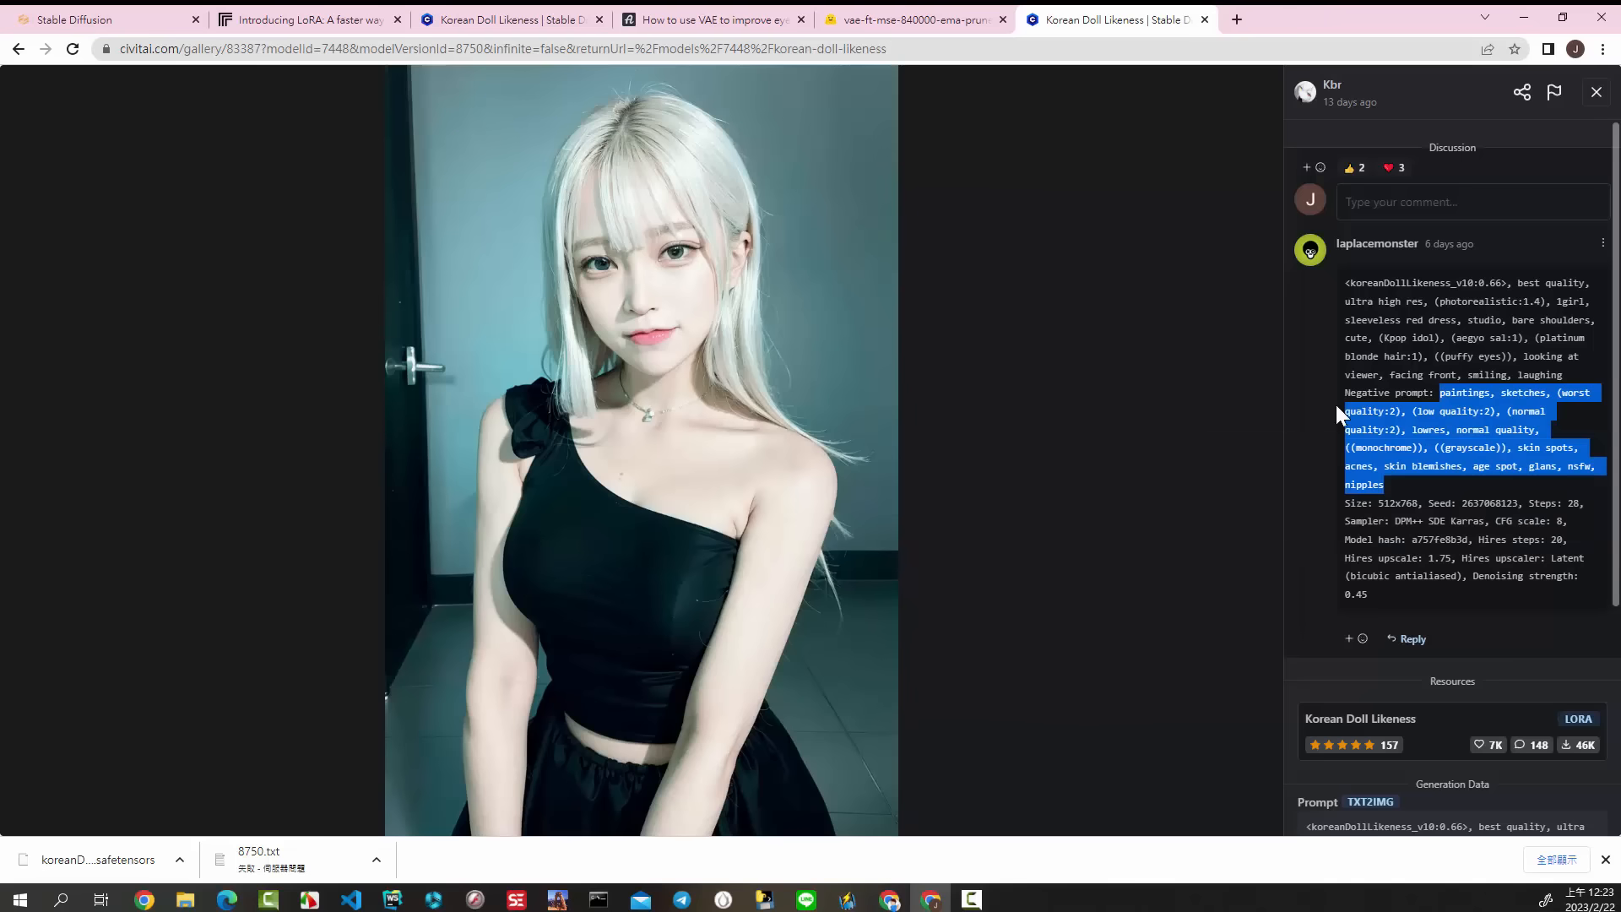
pyautogui.click(135, 20)
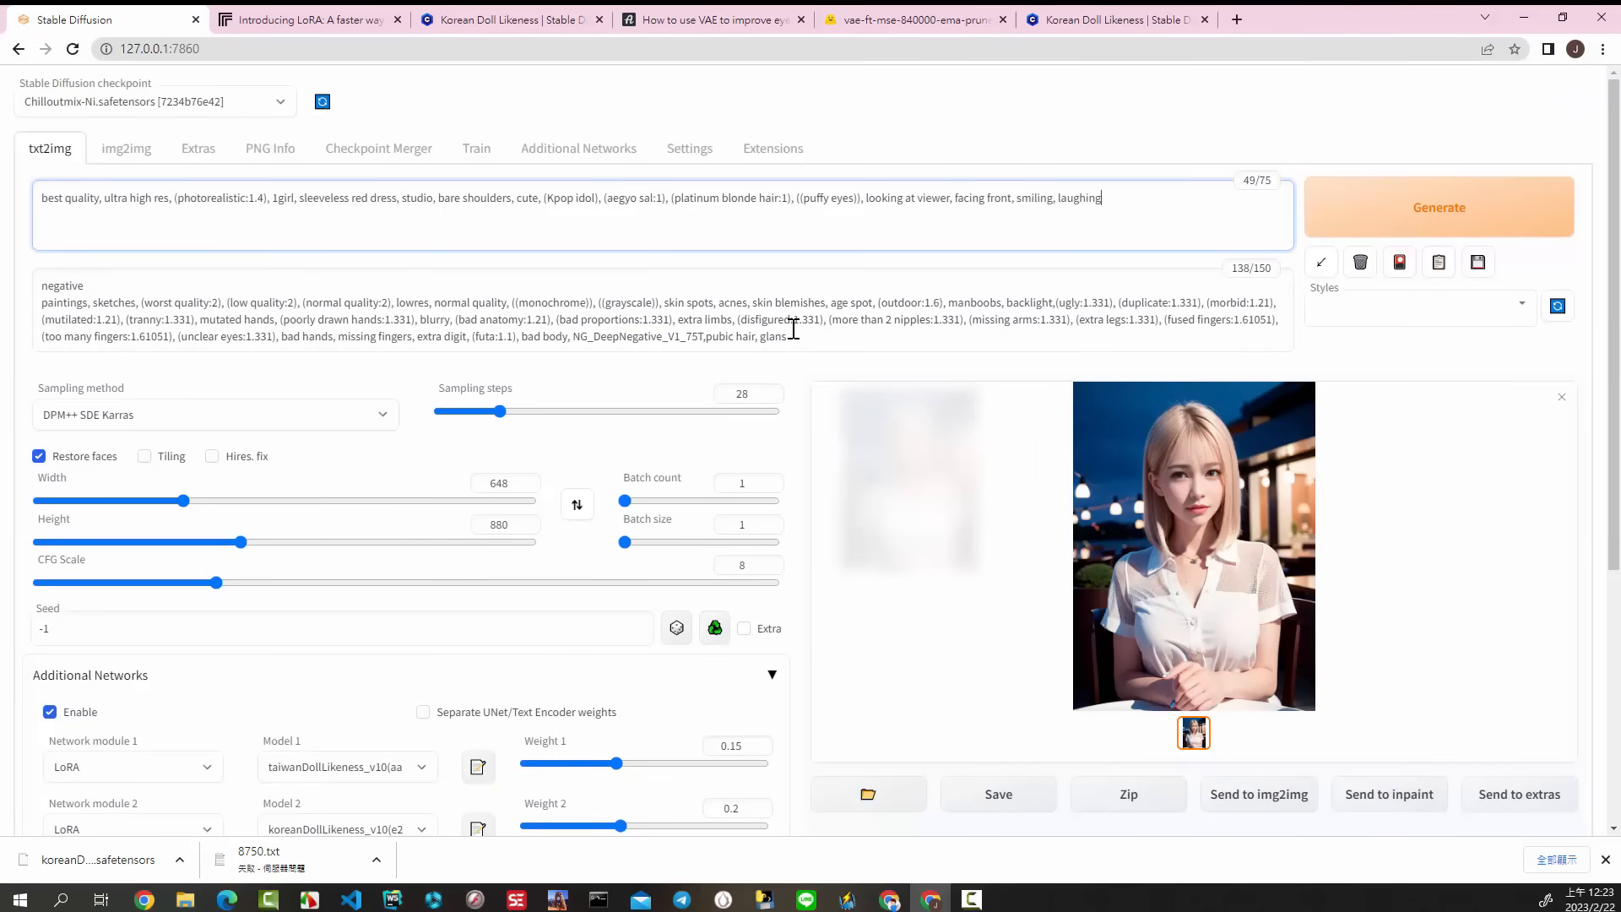
pyautogui.moveTo(802, 337); pyautogui.dragTo(25, 304)
pyautogui.rightClick(250, 306)
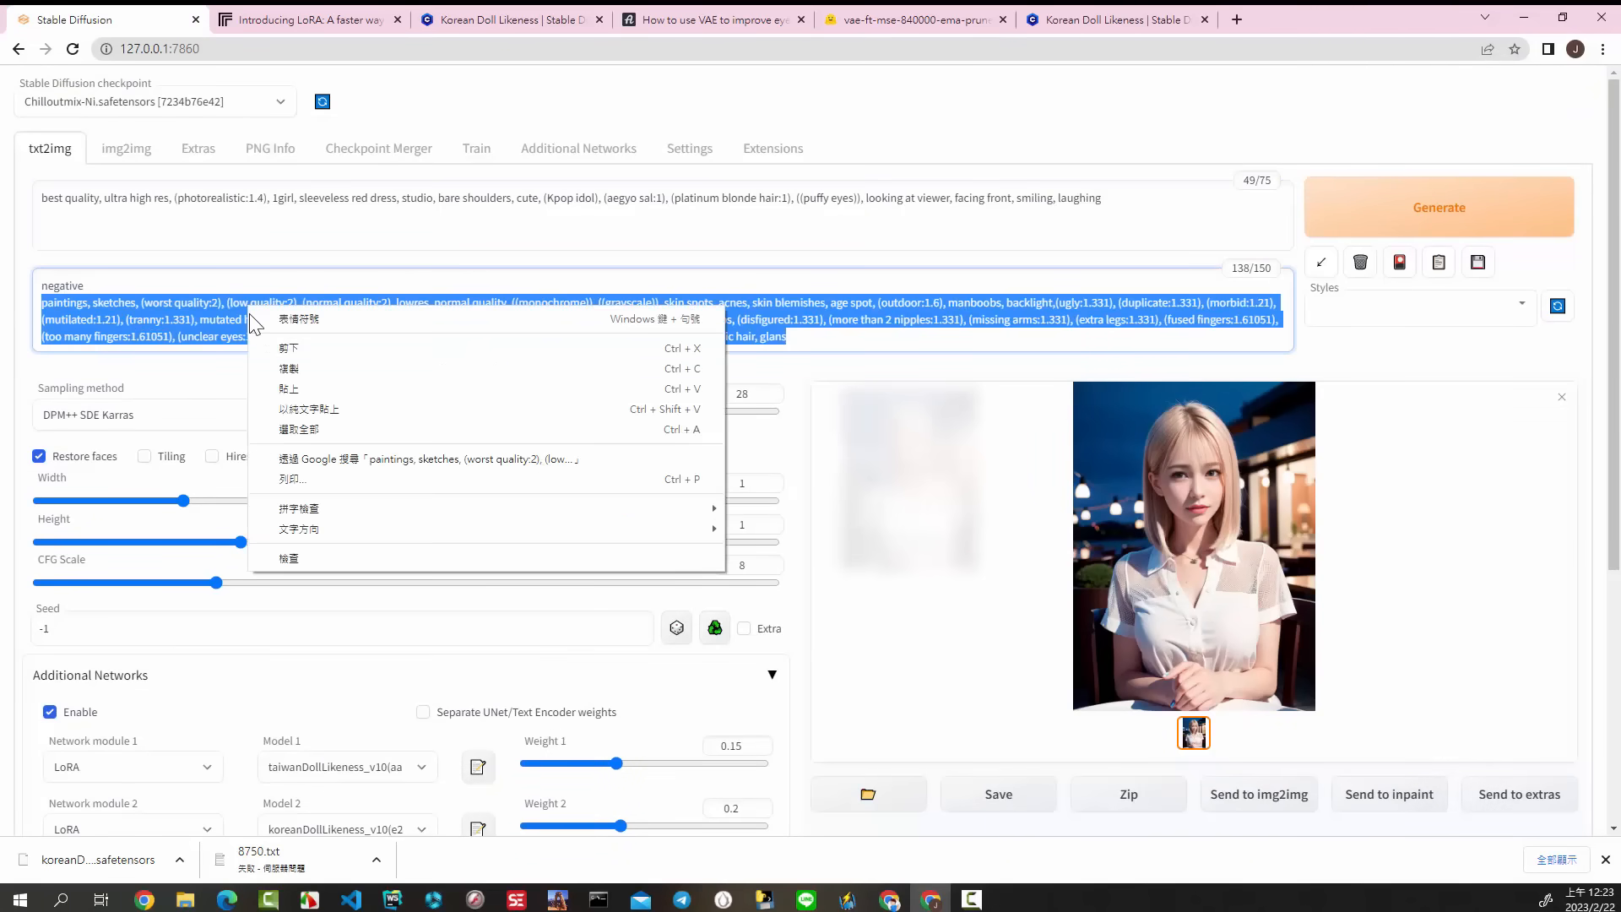
pyautogui.click(330, 404)
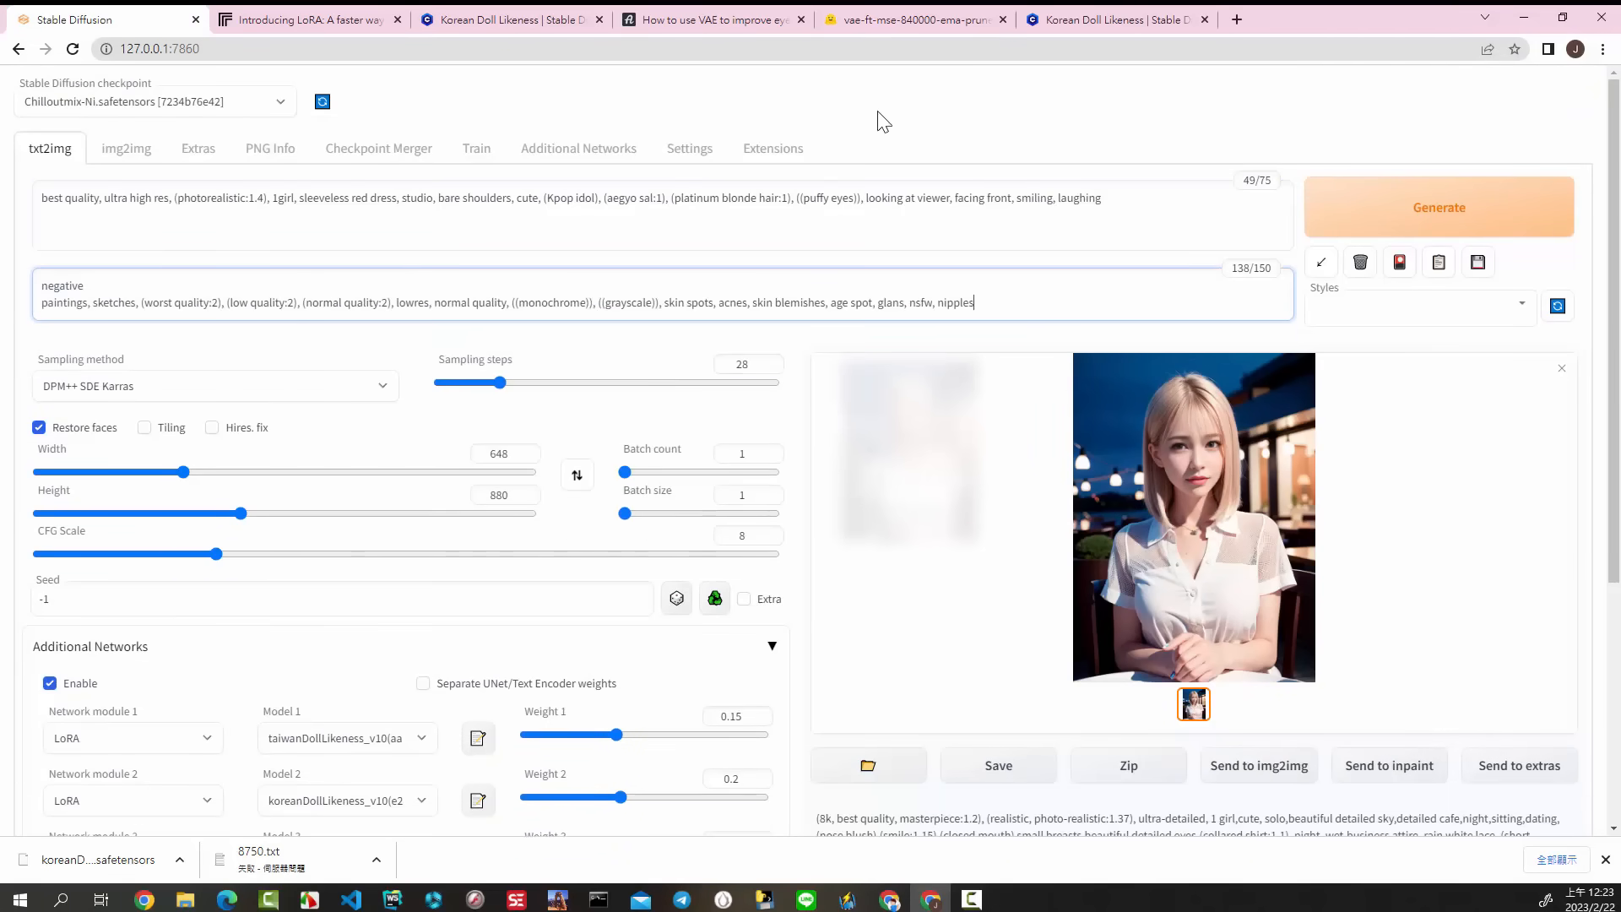
# Step: Check the image size in the Civitai comment and set the txt2img width to 512 and height to 768
pyautogui.click(1106, 20)
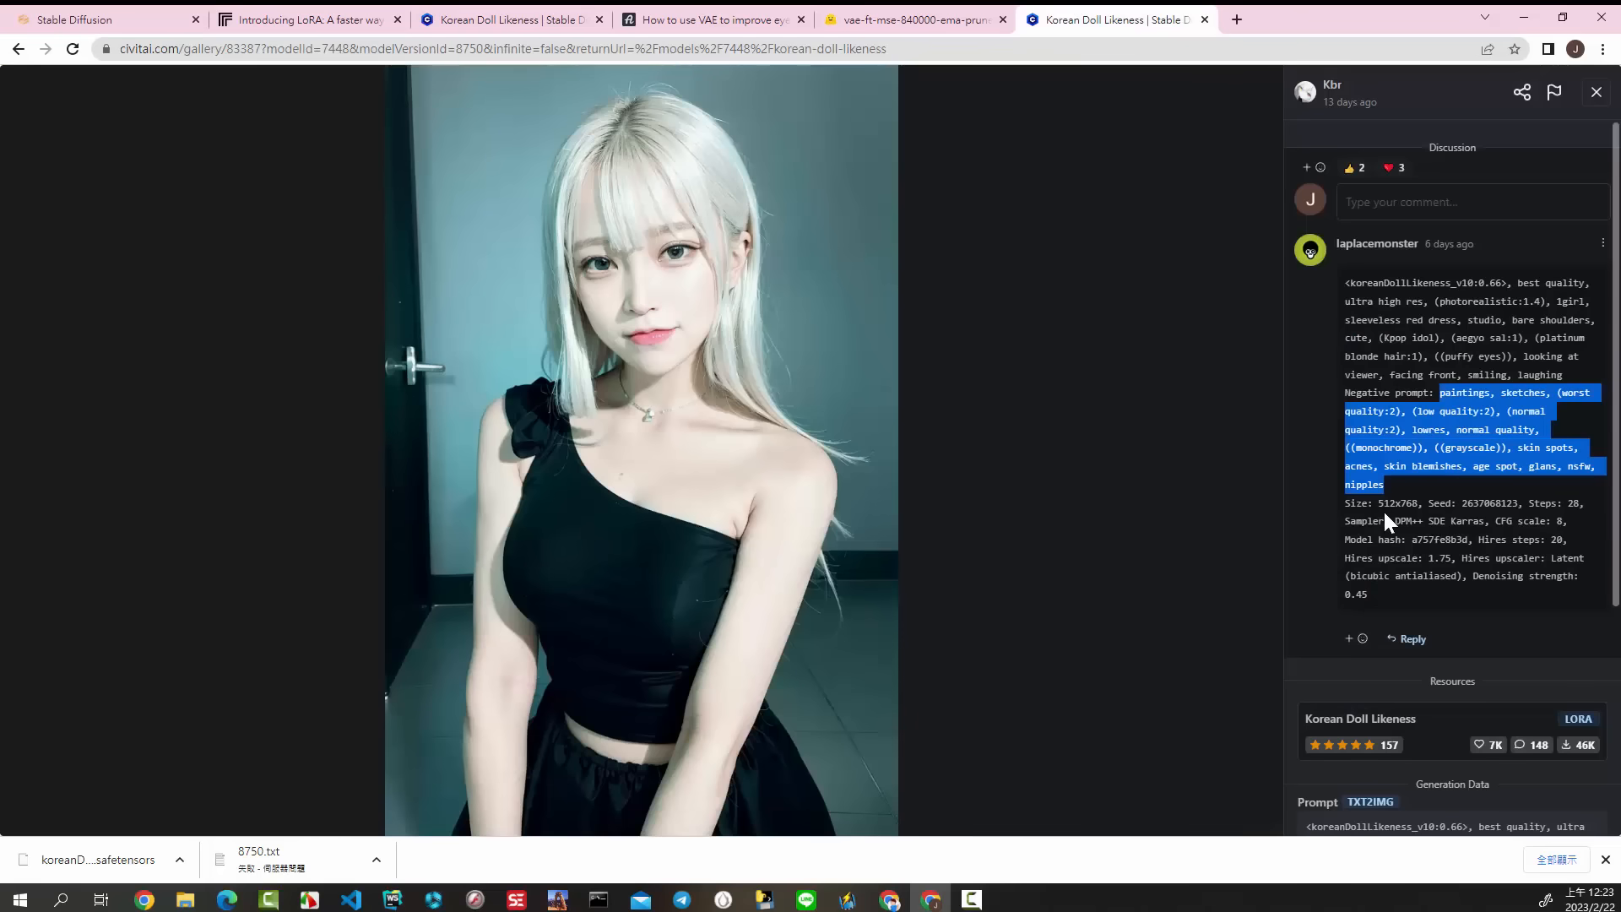
pyautogui.click(119, 20)
pyautogui.moveTo(184, 473); pyautogui.dragTo(153, 480)
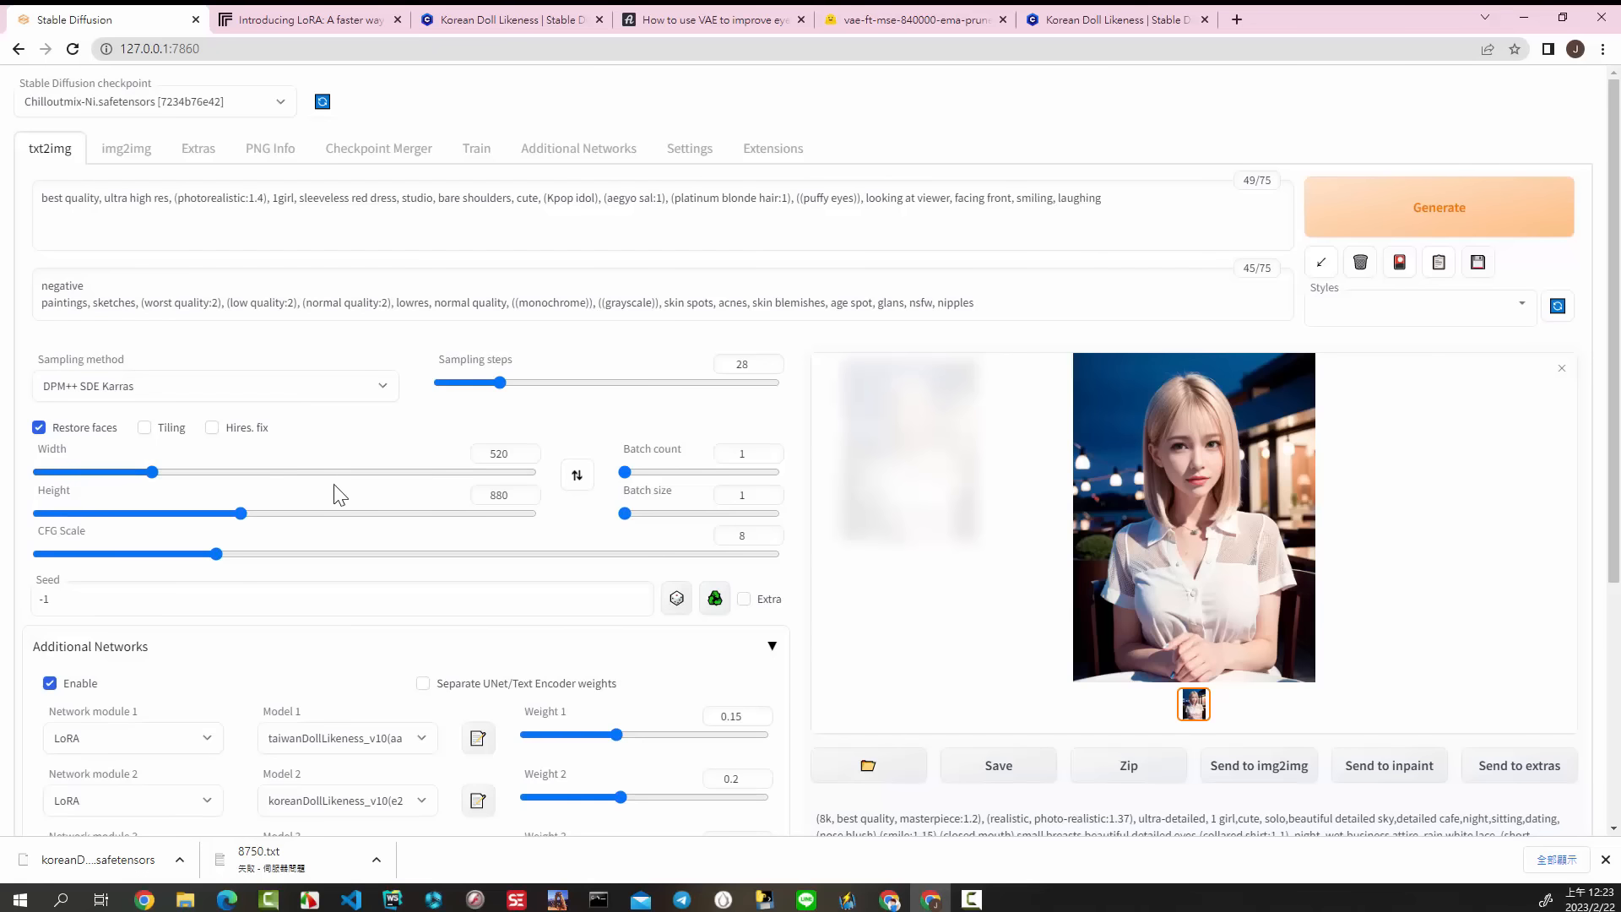
pyautogui.doubleClick(503, 454)
pyautogui.write('512')
pyautogui.doubleClick(503, 495)
pyautogui.write('768')
pyautogui.click(1102, 21)
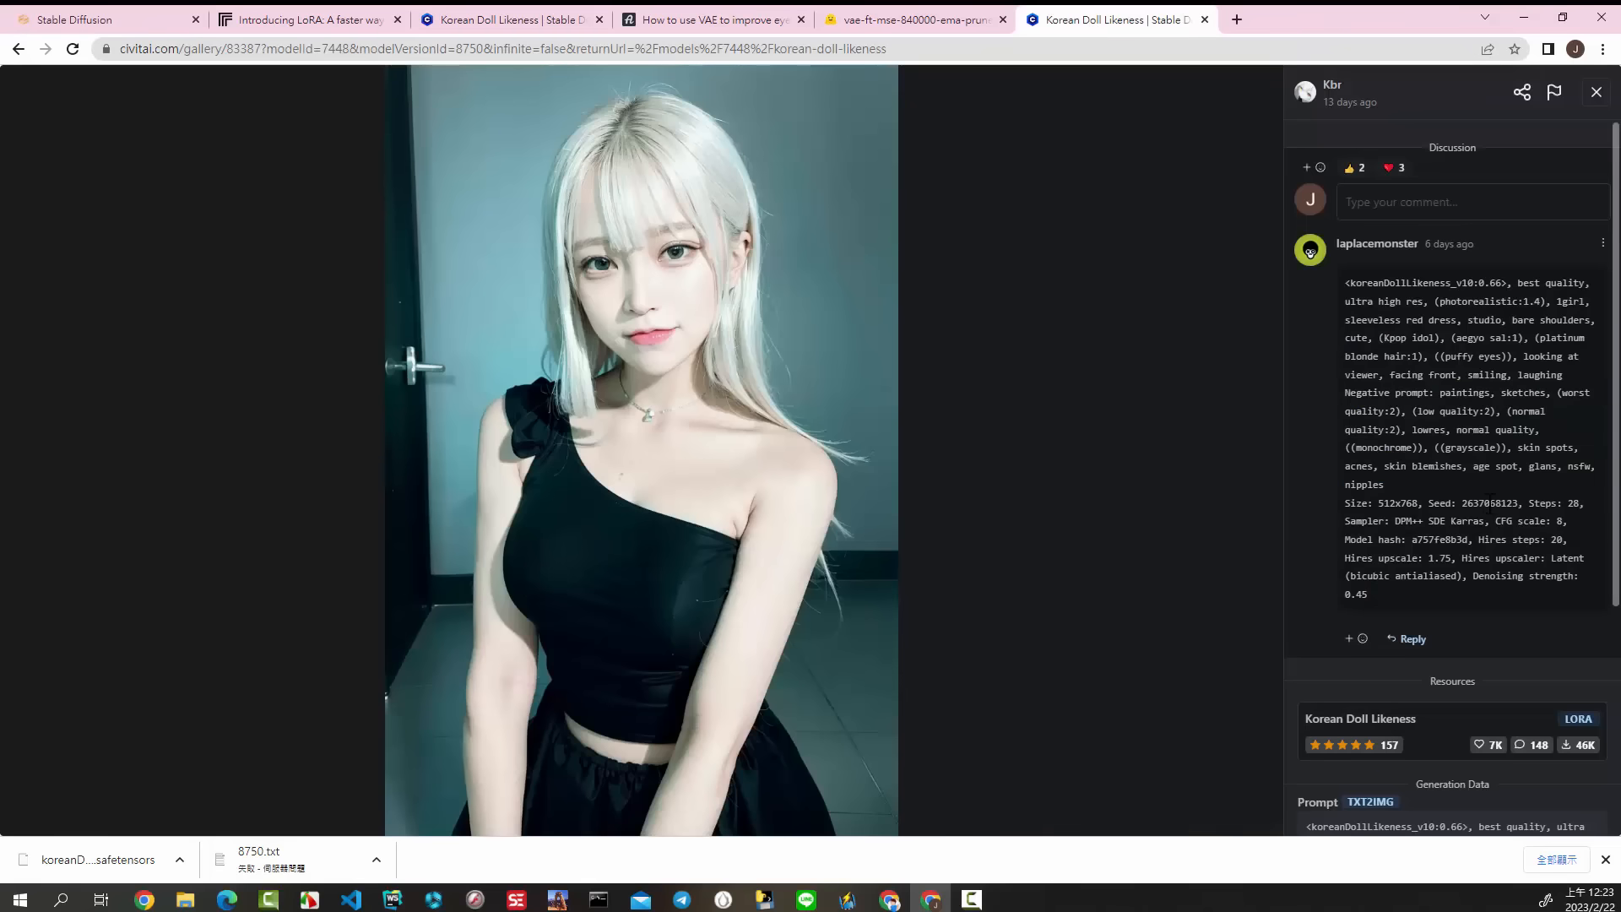
pyautogui.doubleClick(1488, 504)
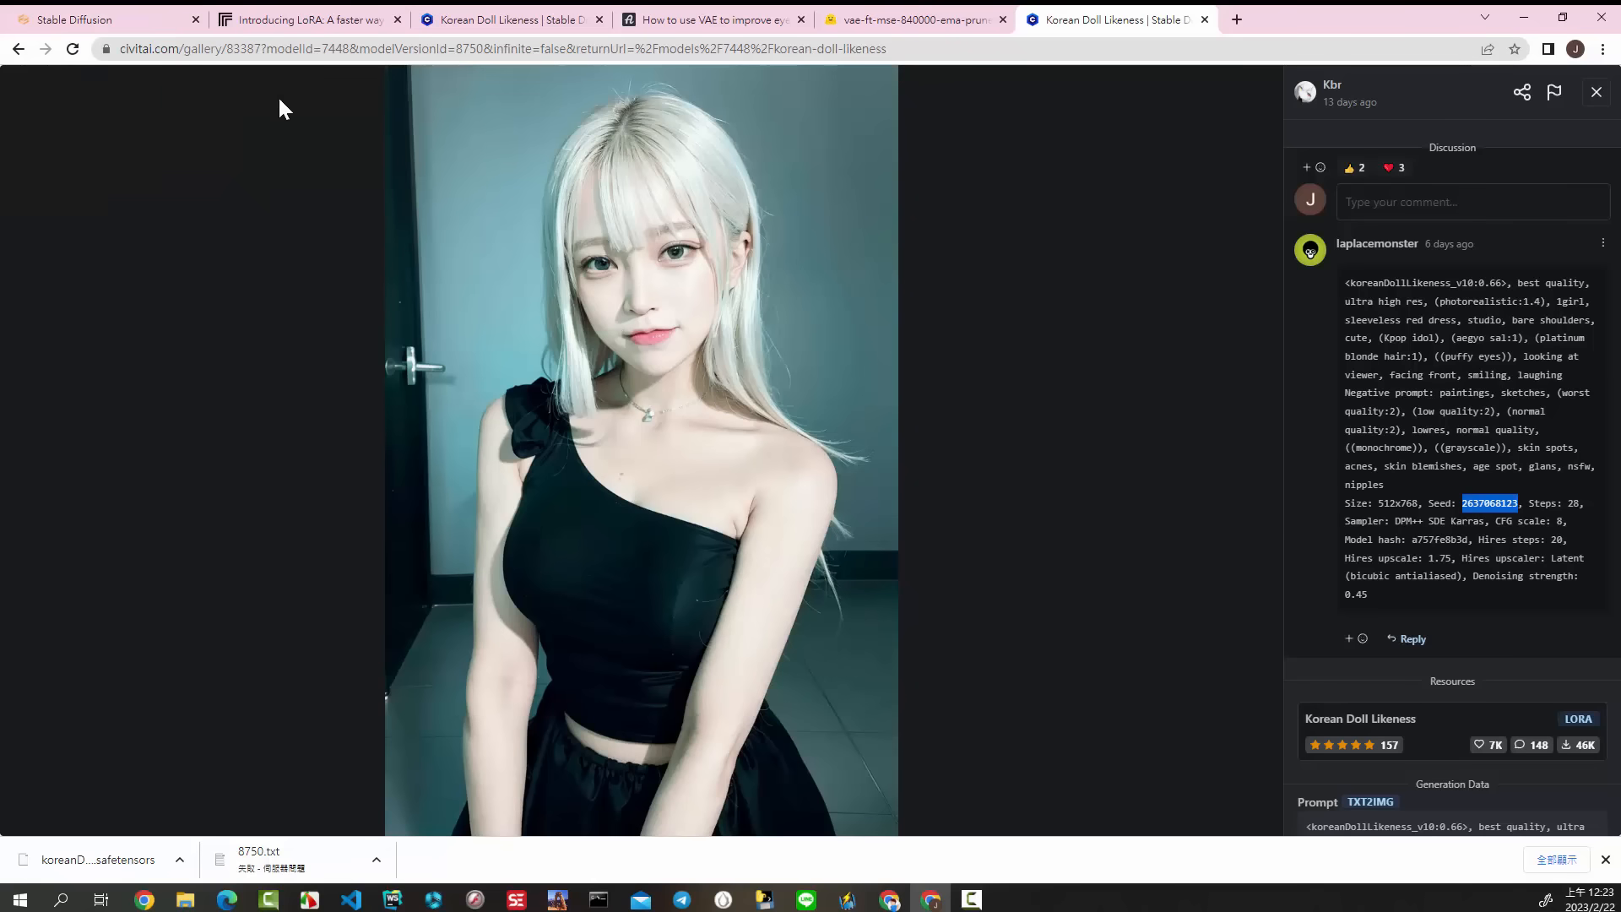
pyautogui.click(139, 17)
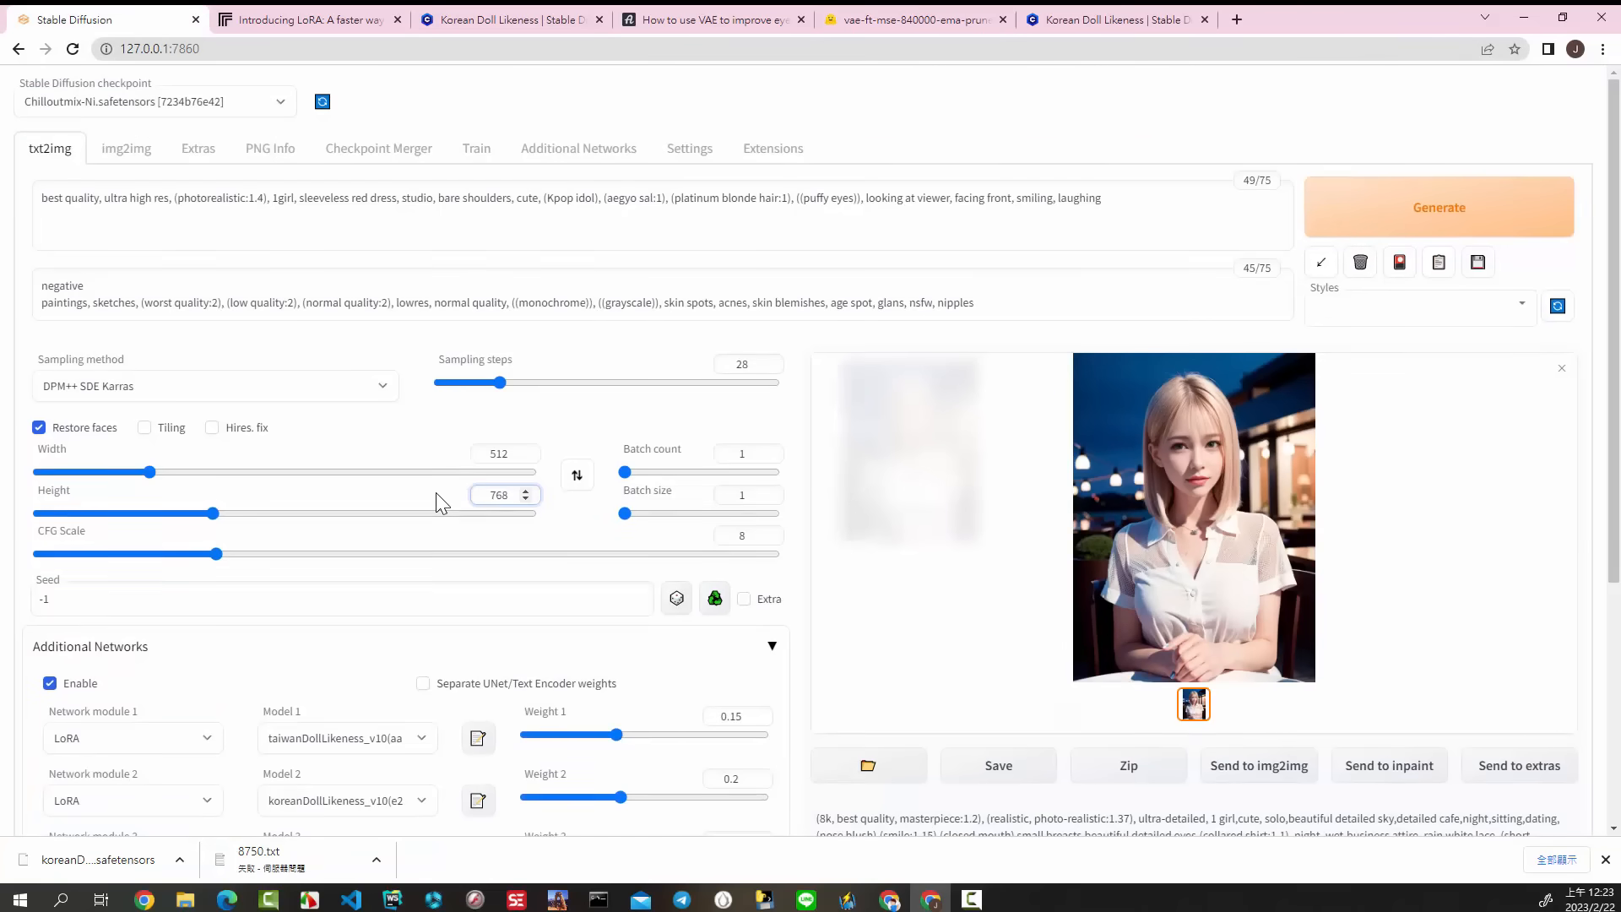
pyautogui.scroll(-3, 436, 493)
pyautogui.click(80, 340)
pyautogui.doubleClick(82, 342)
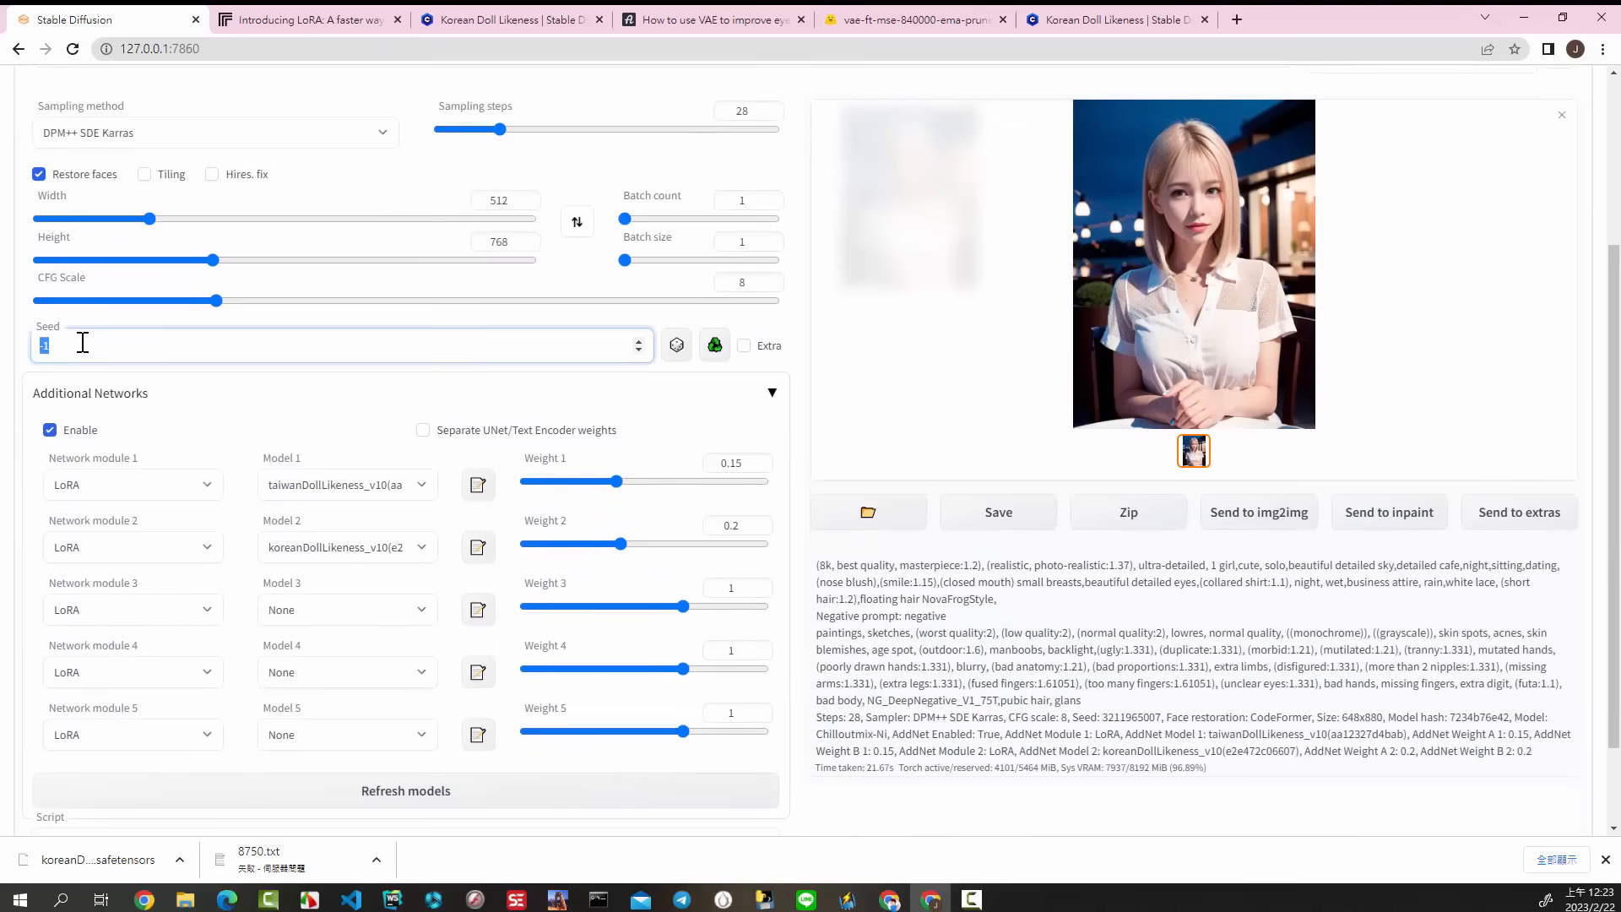
pyautogui.rightClick(44, 346)
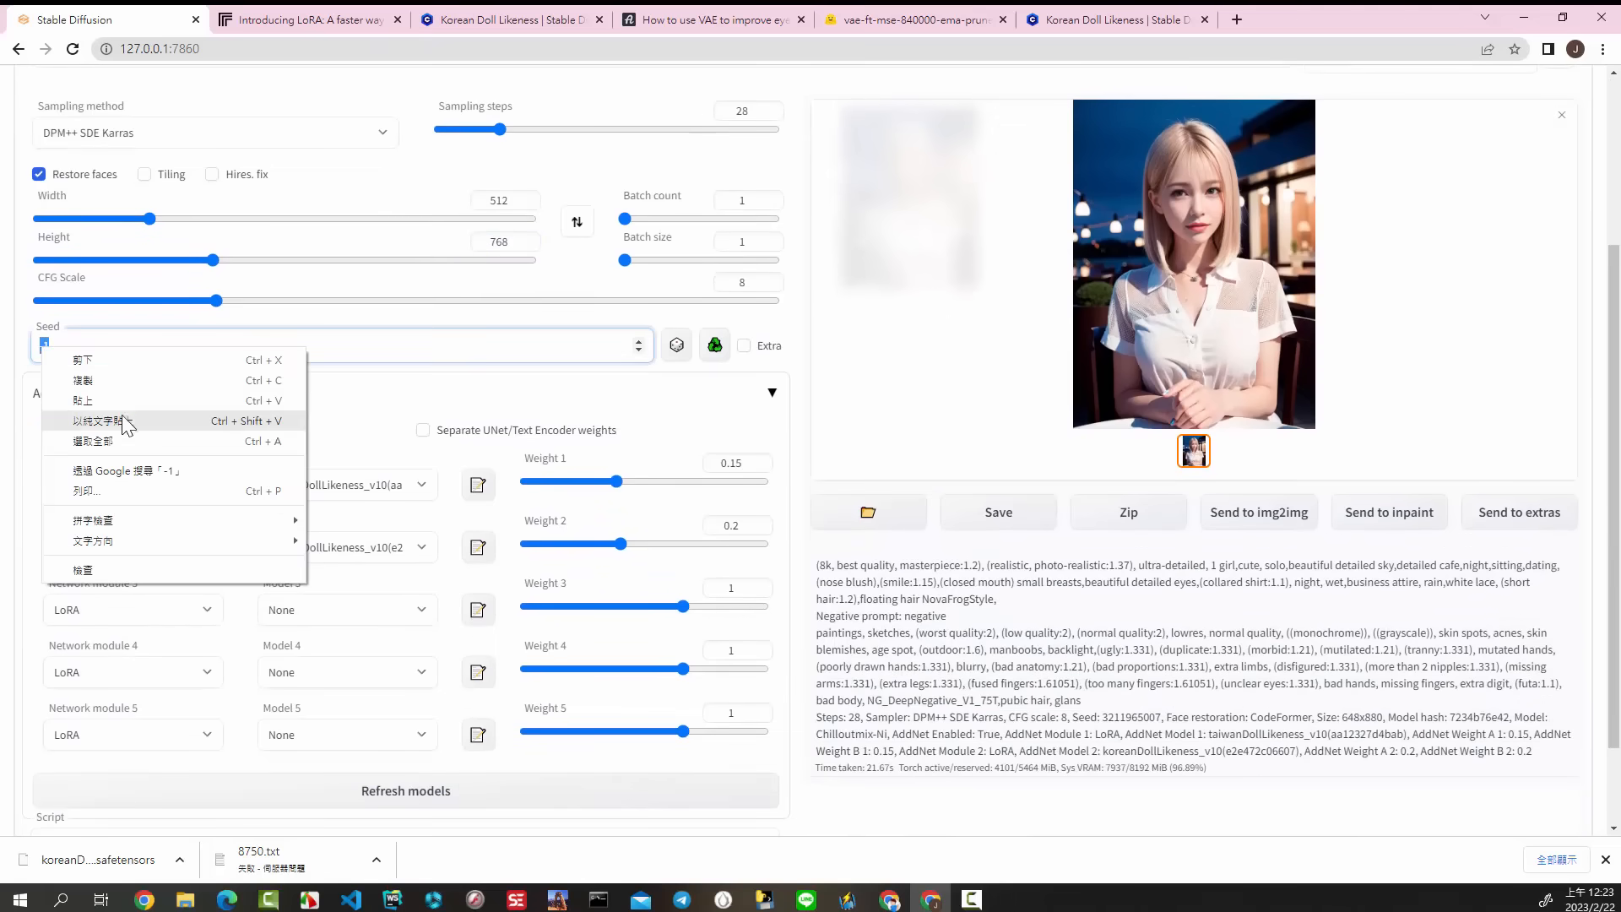
pyautogui.click(101, 400)
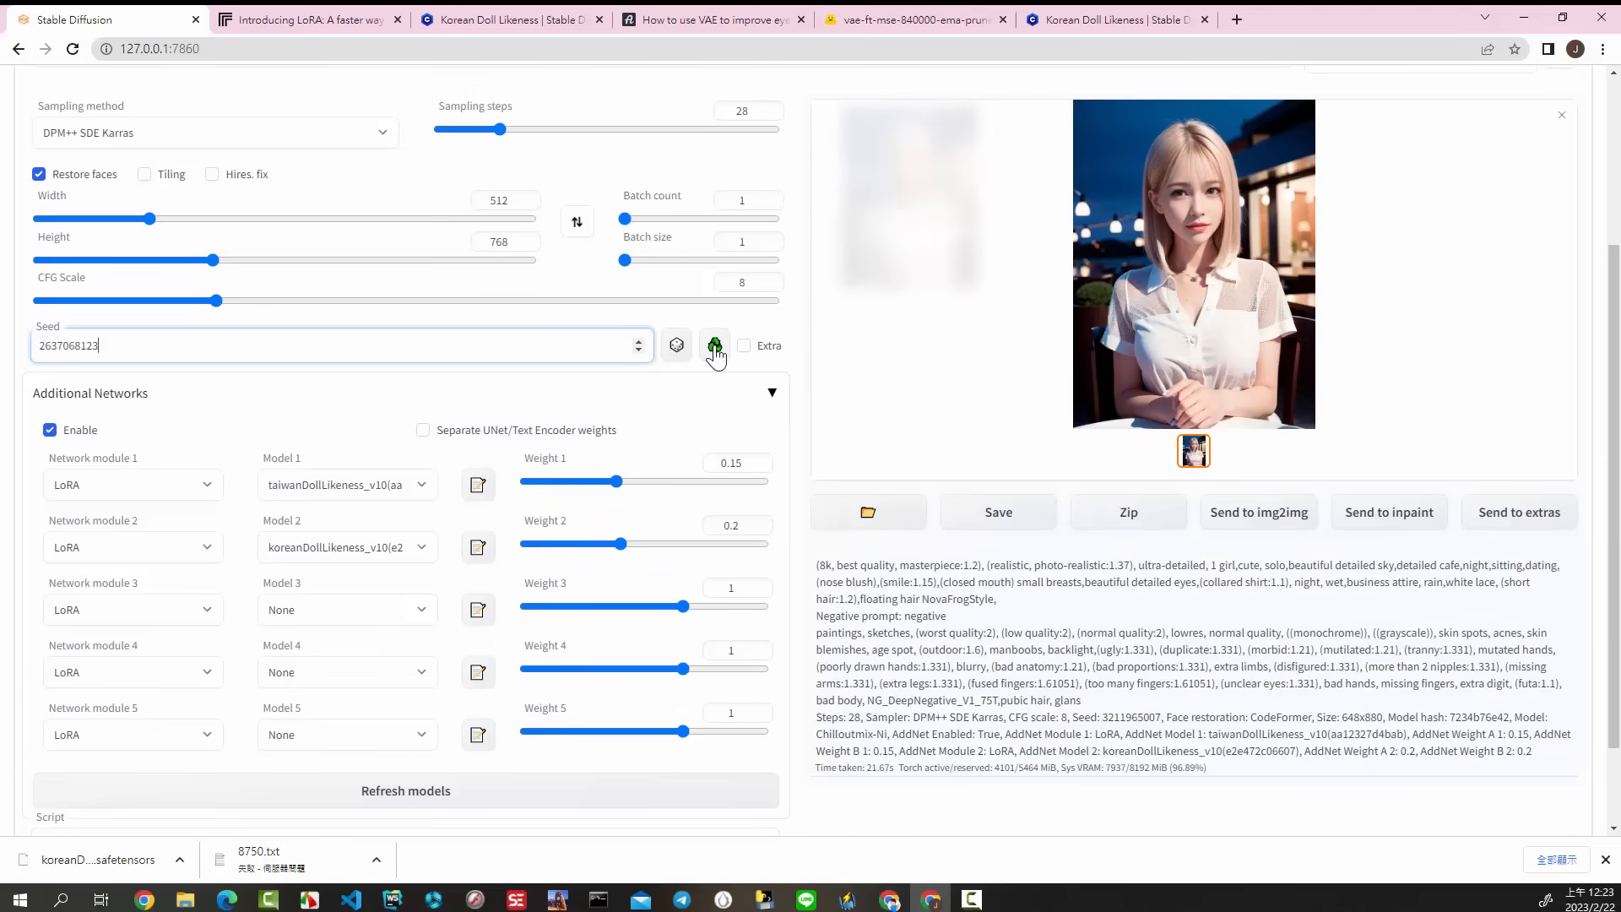
# Step: Check the Civitai comment's settings against txt2img and set Model 1 in Additional Networks to None
pyautogui.click(1059, 29)
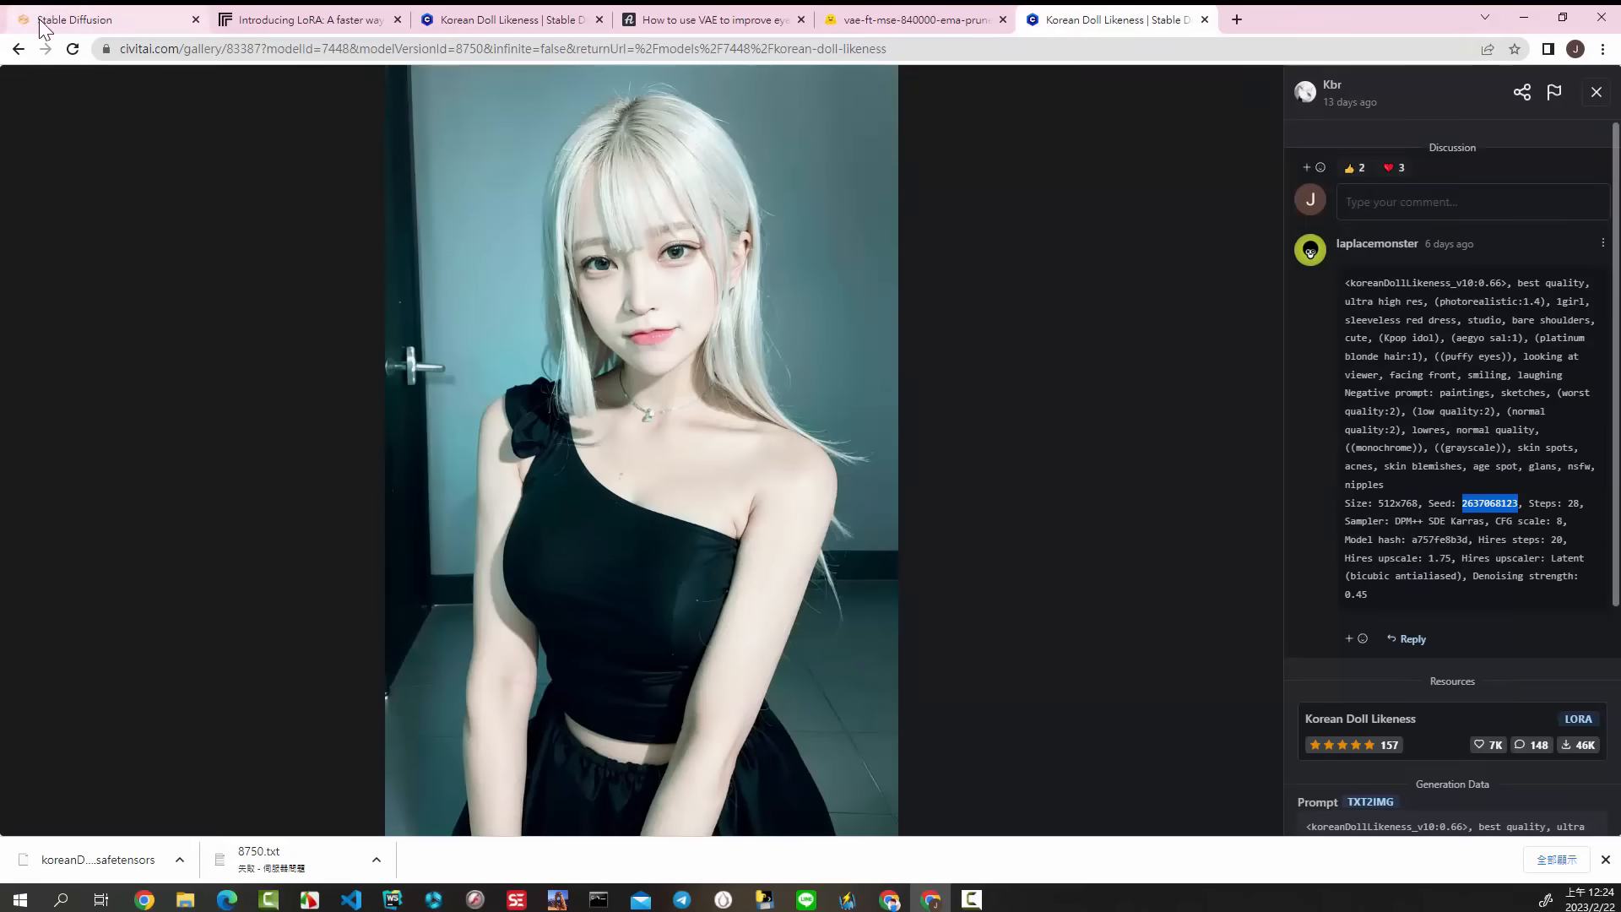
pyautogui.click(75, 19)
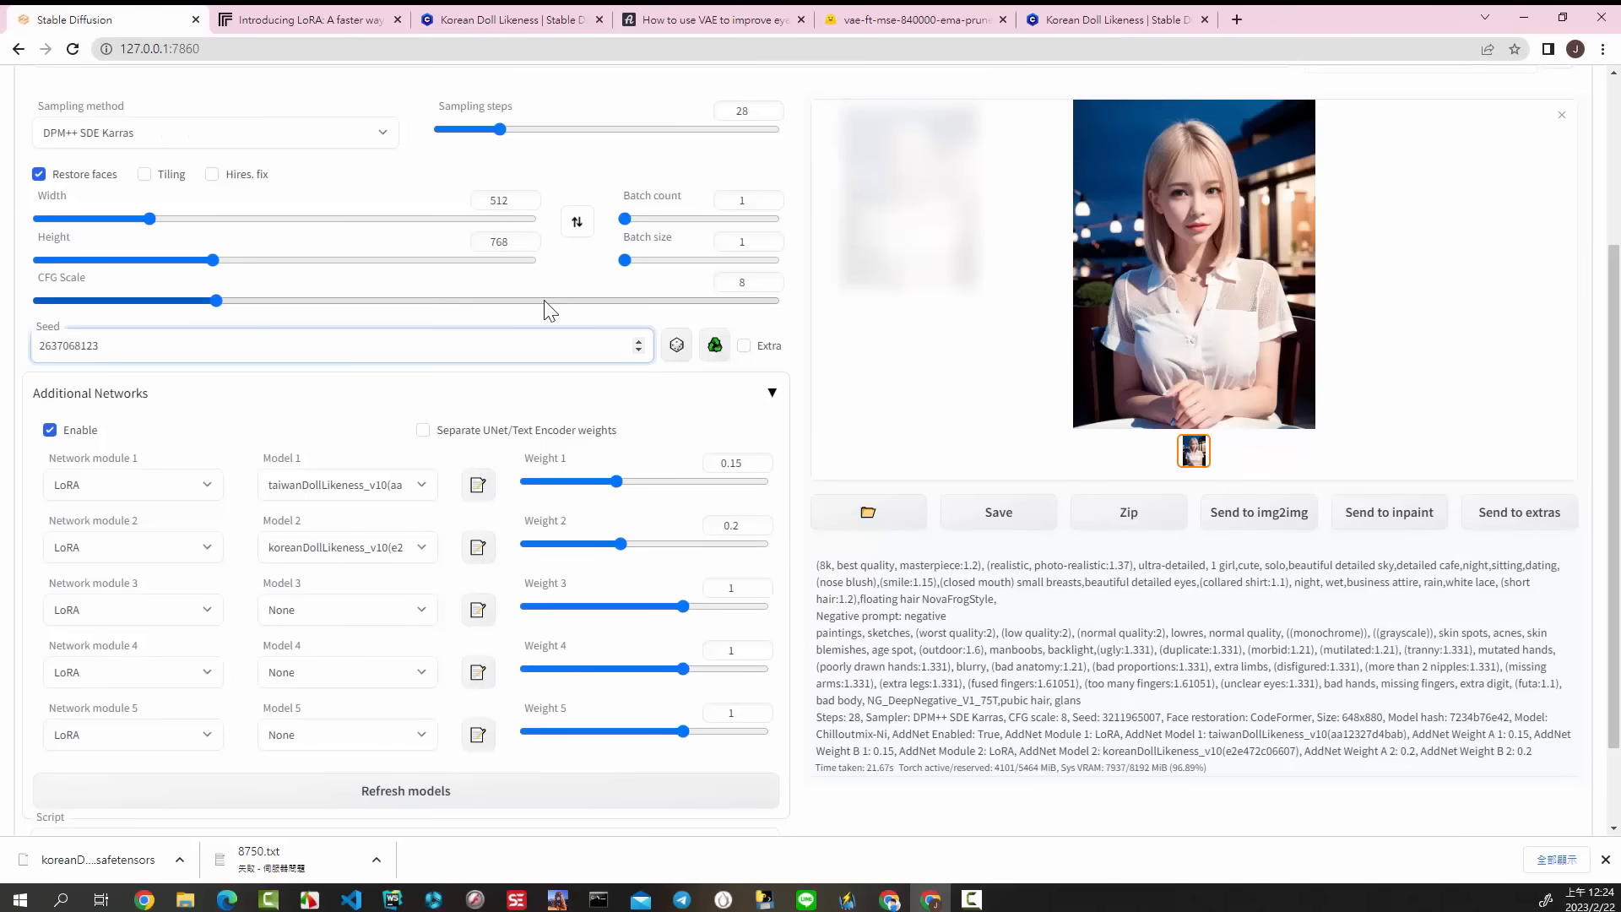
pyautogui.scroll(1, 550, 376)
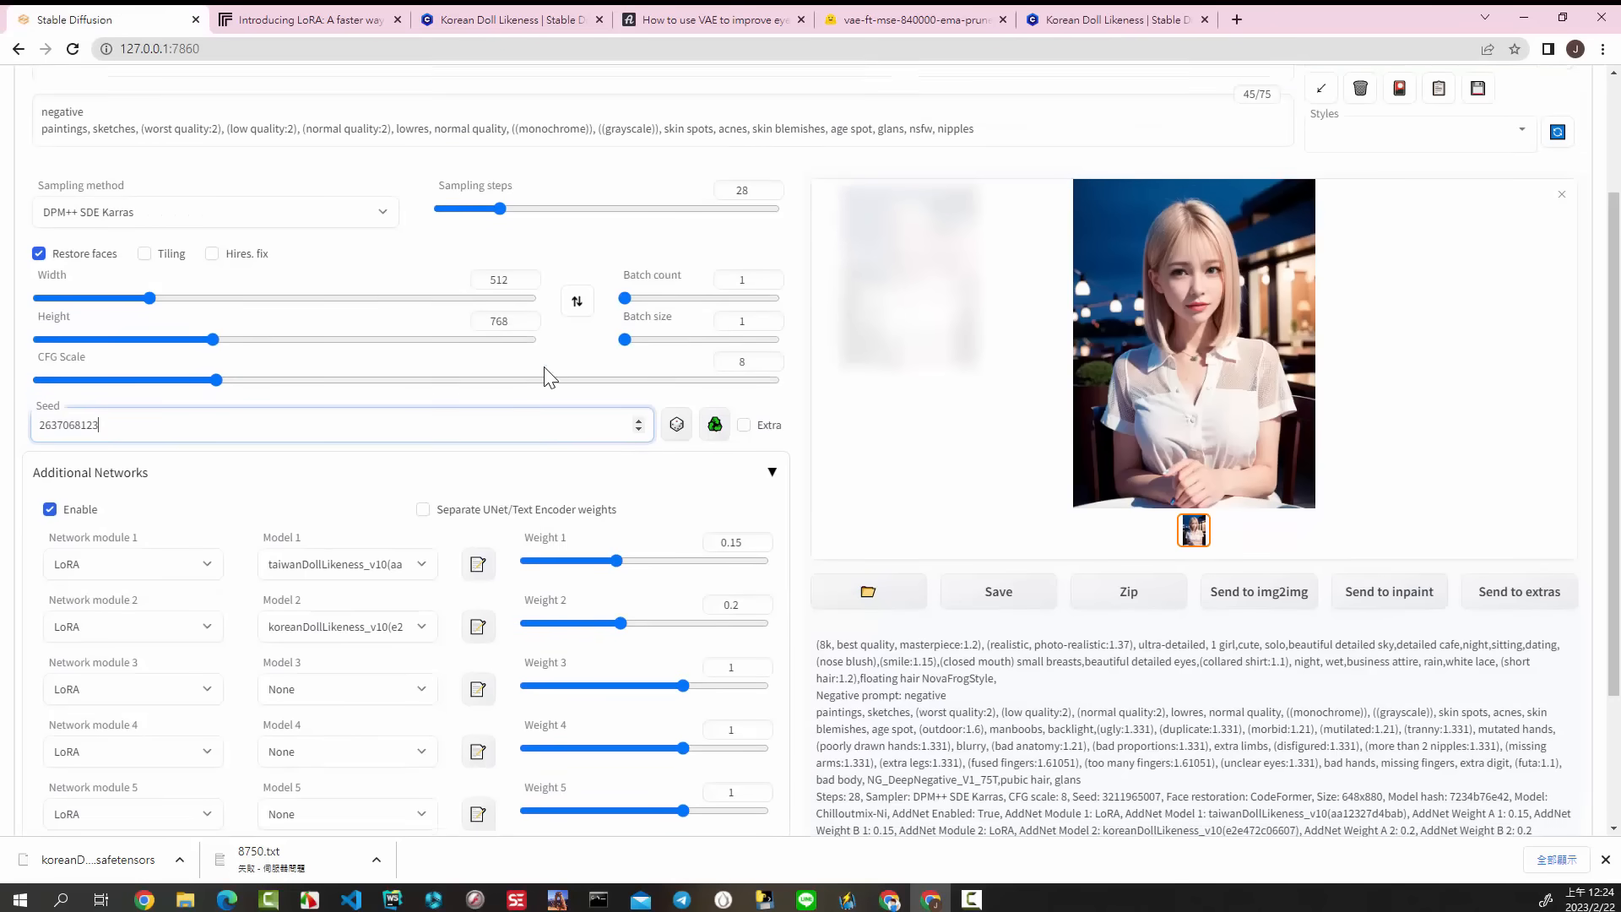
pyautogui.click(1068, 22)
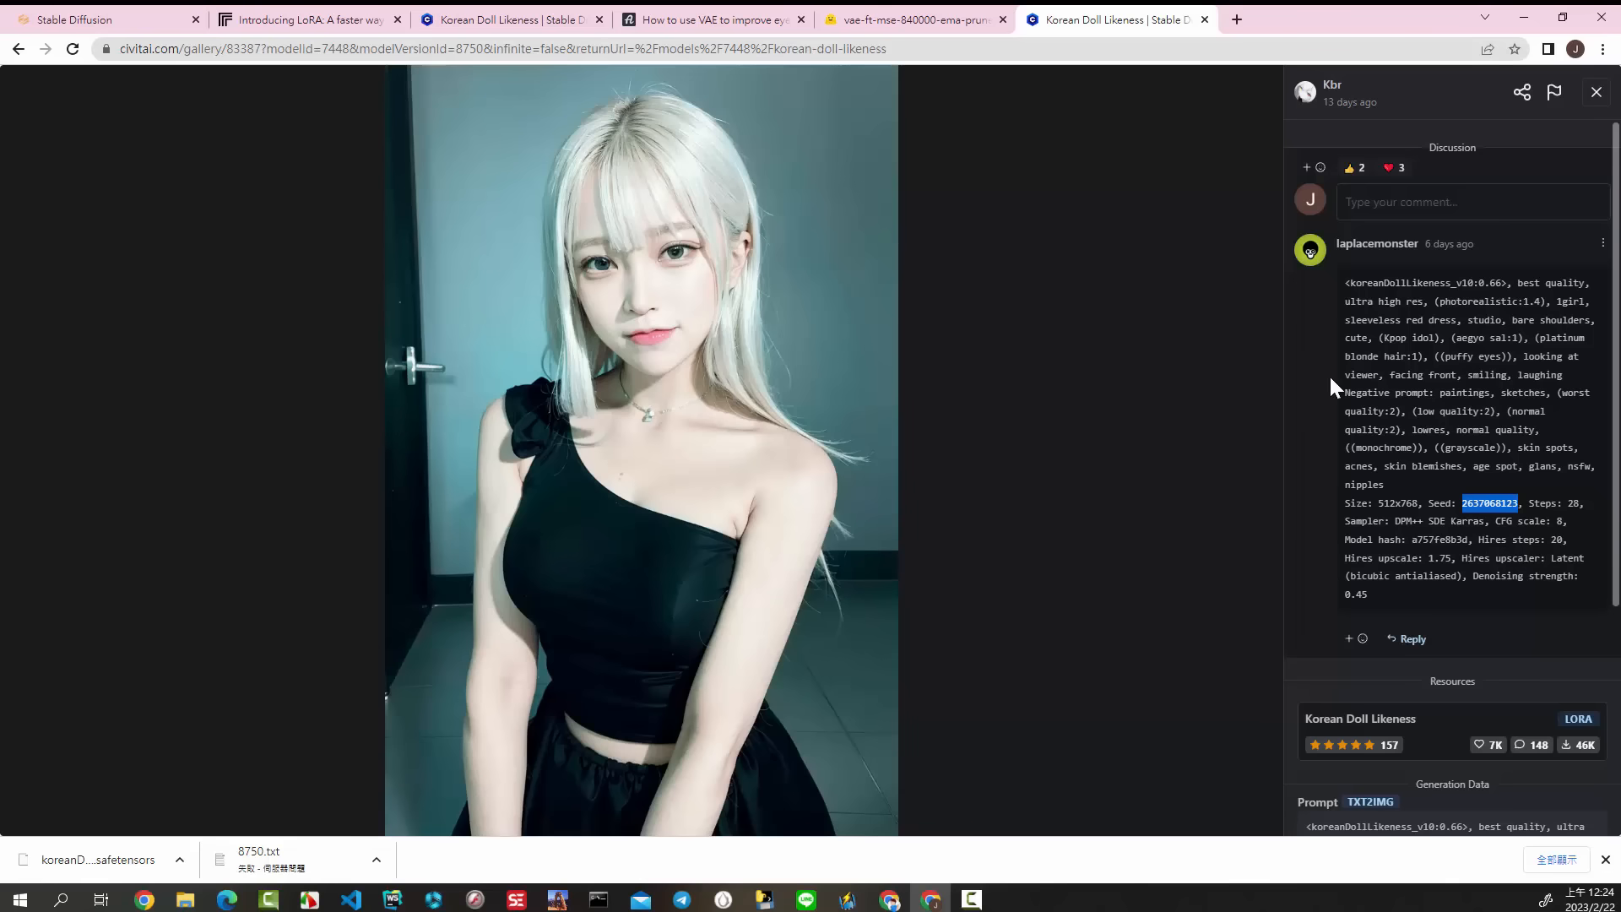
pyautogui.click(137, 15)
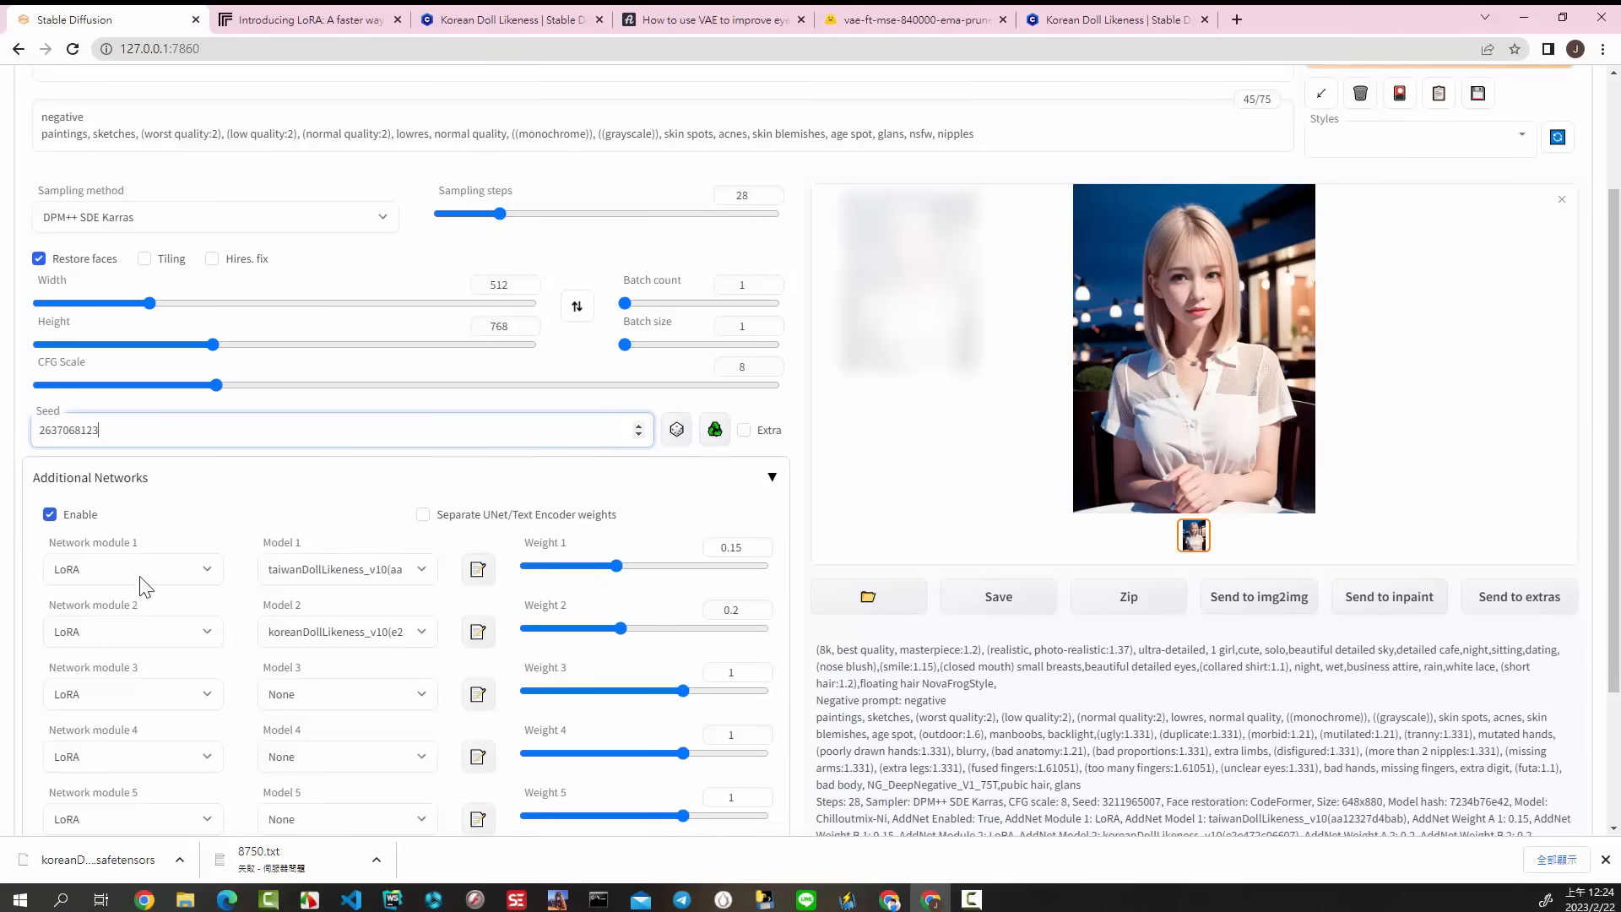
pyautogui.click(422, 574)
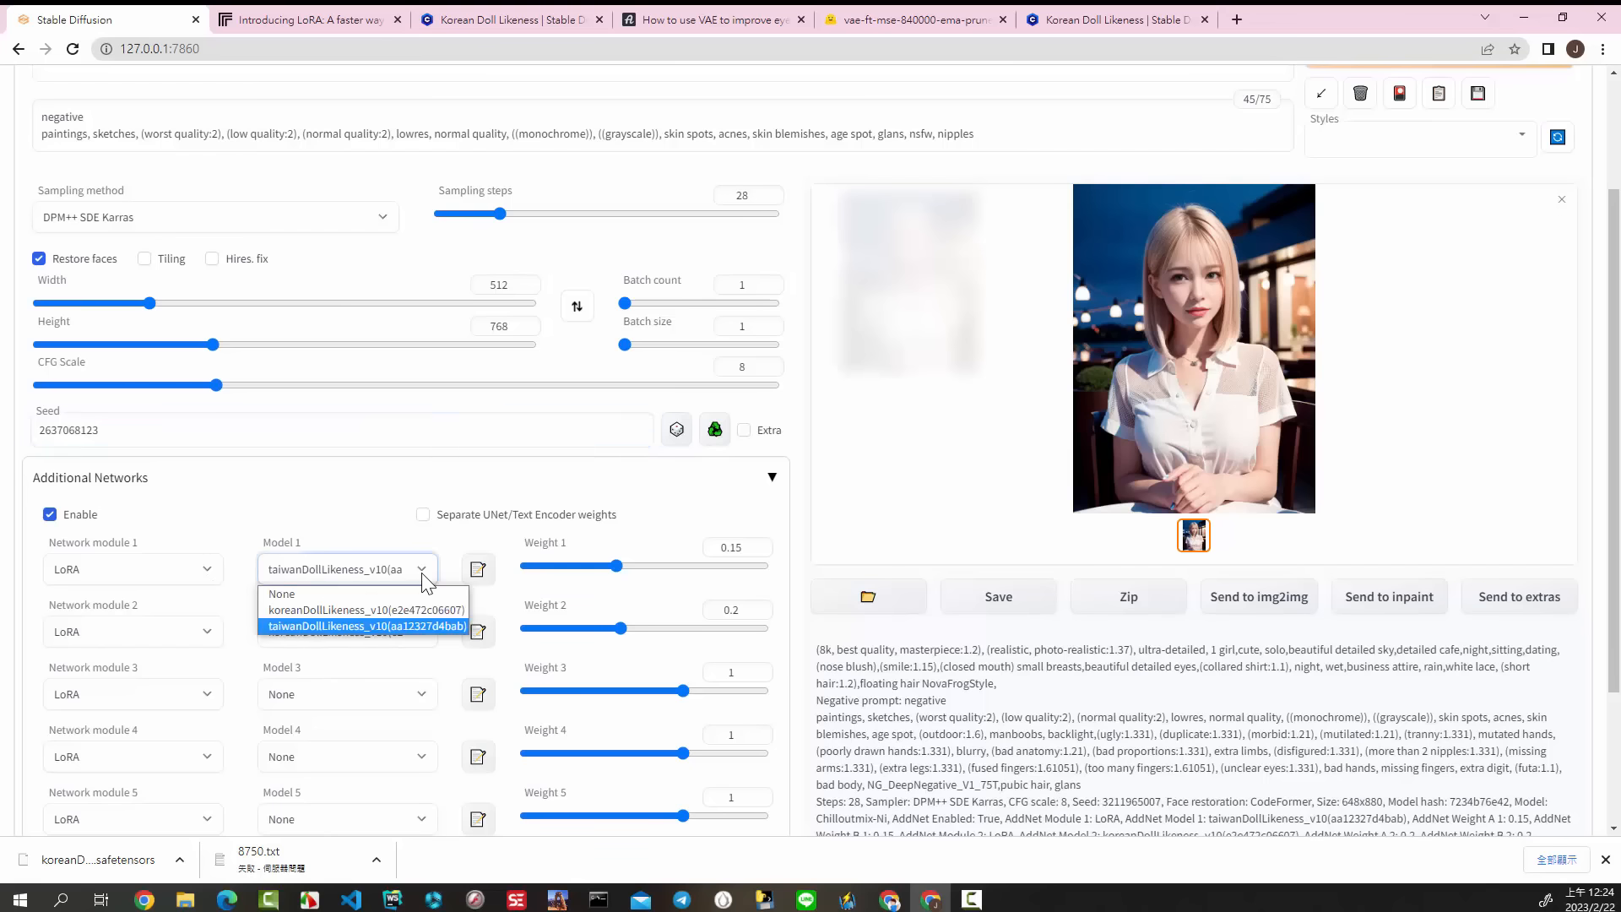
pyautogui.click(292, 593)
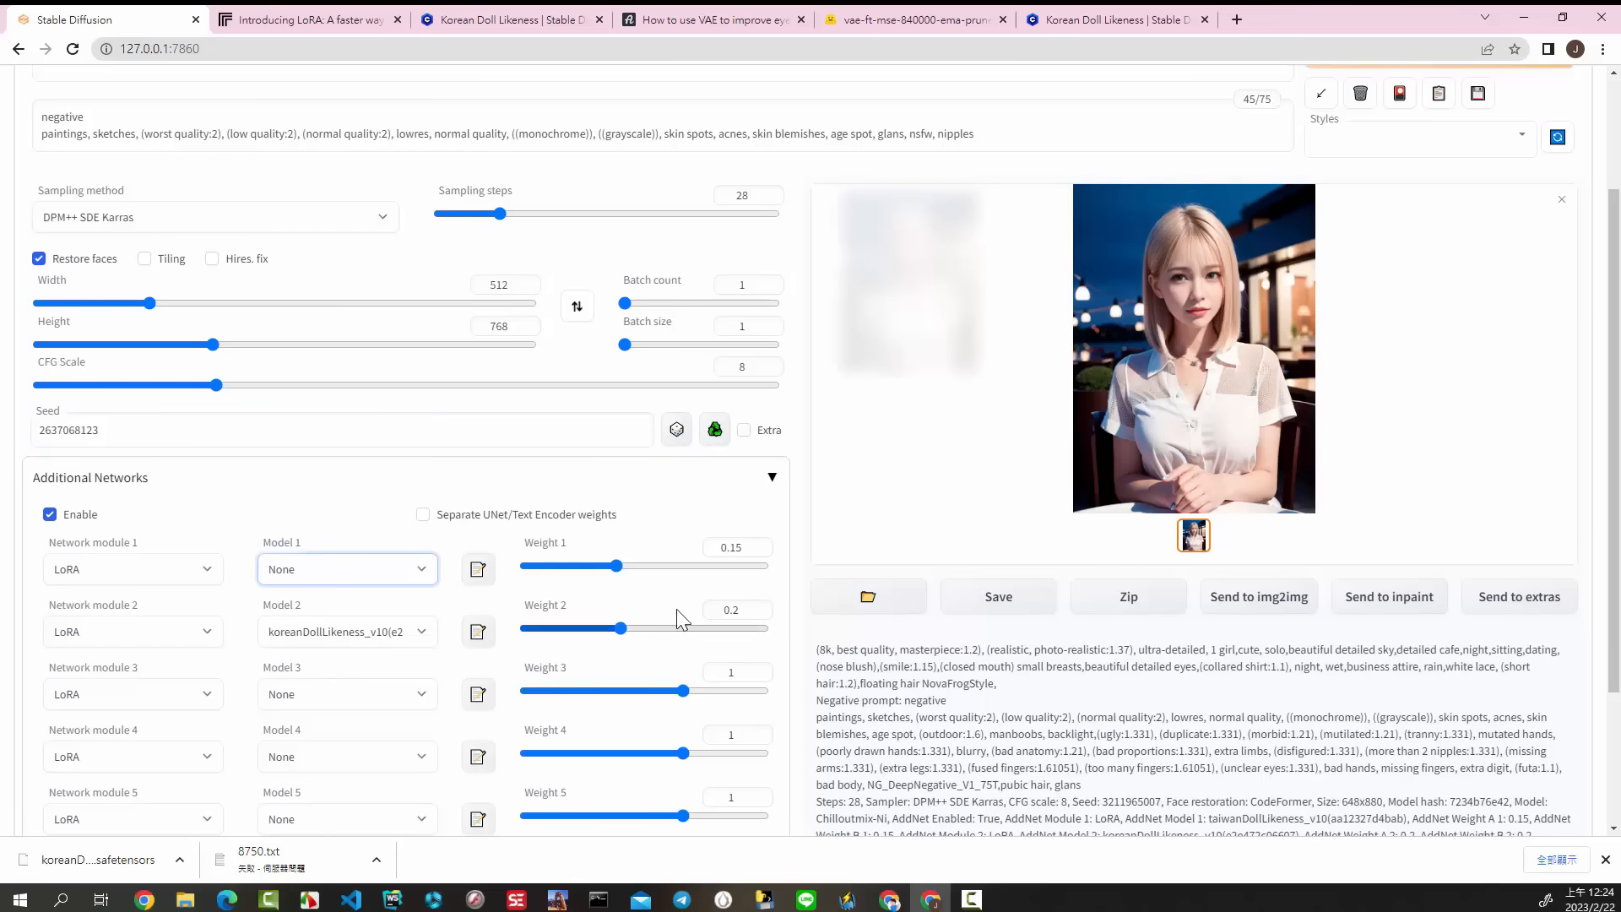
# Step: Check the LoRA weight in the Civitai comment and set Weight 2 for koreanDollLikeness_v10 to 0.66
pyautogui.click(1102, 20)
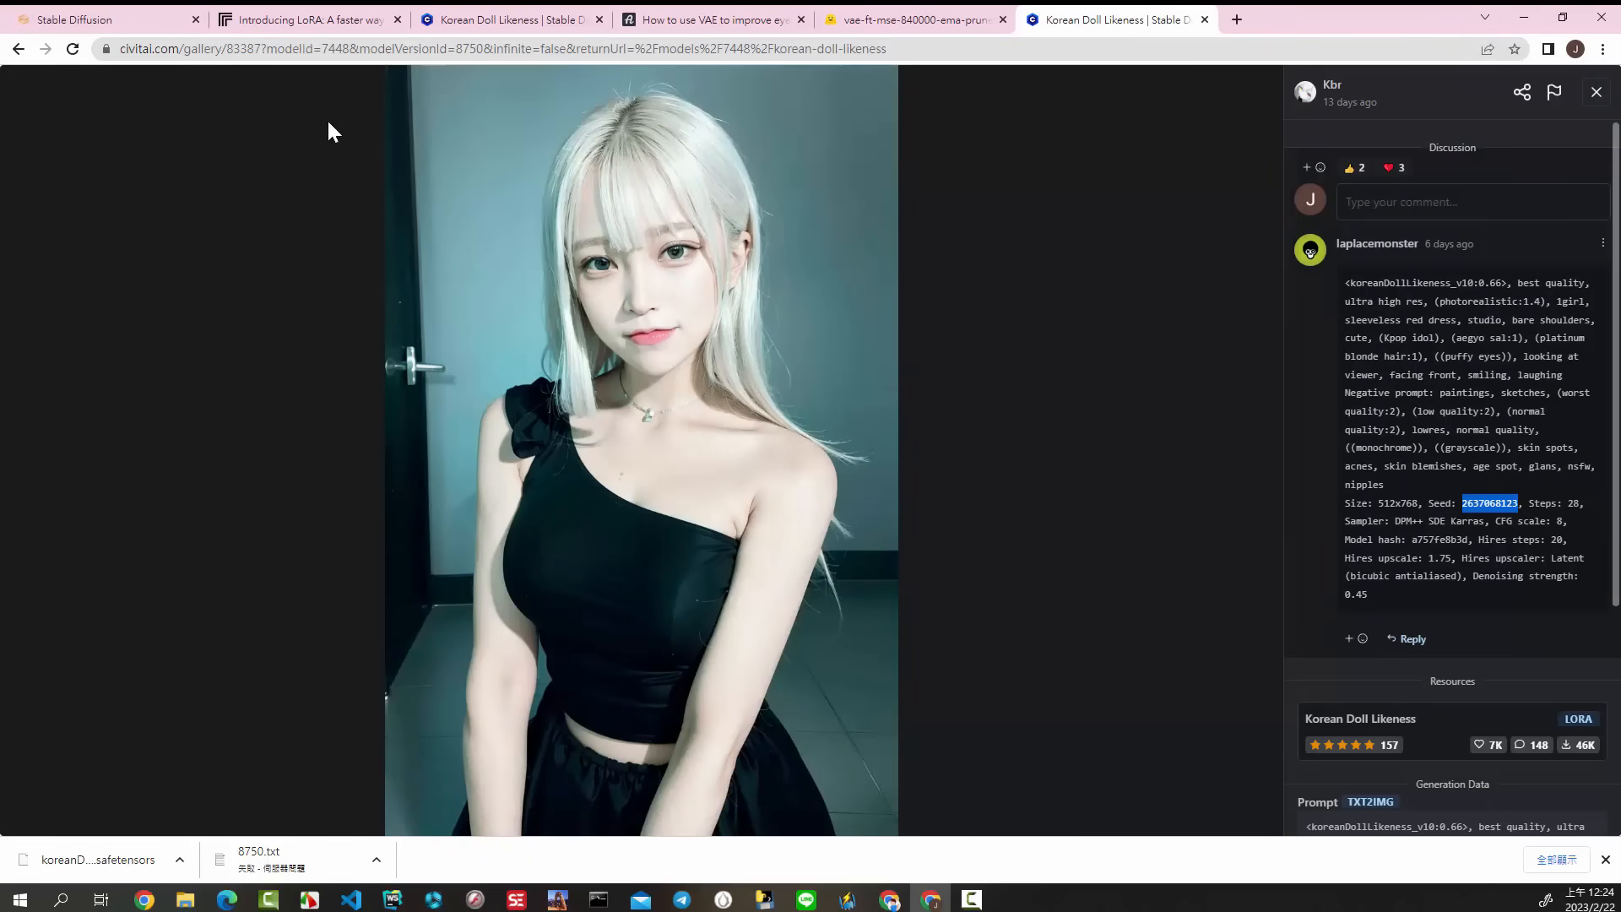
pyautogui.click(155, 24)
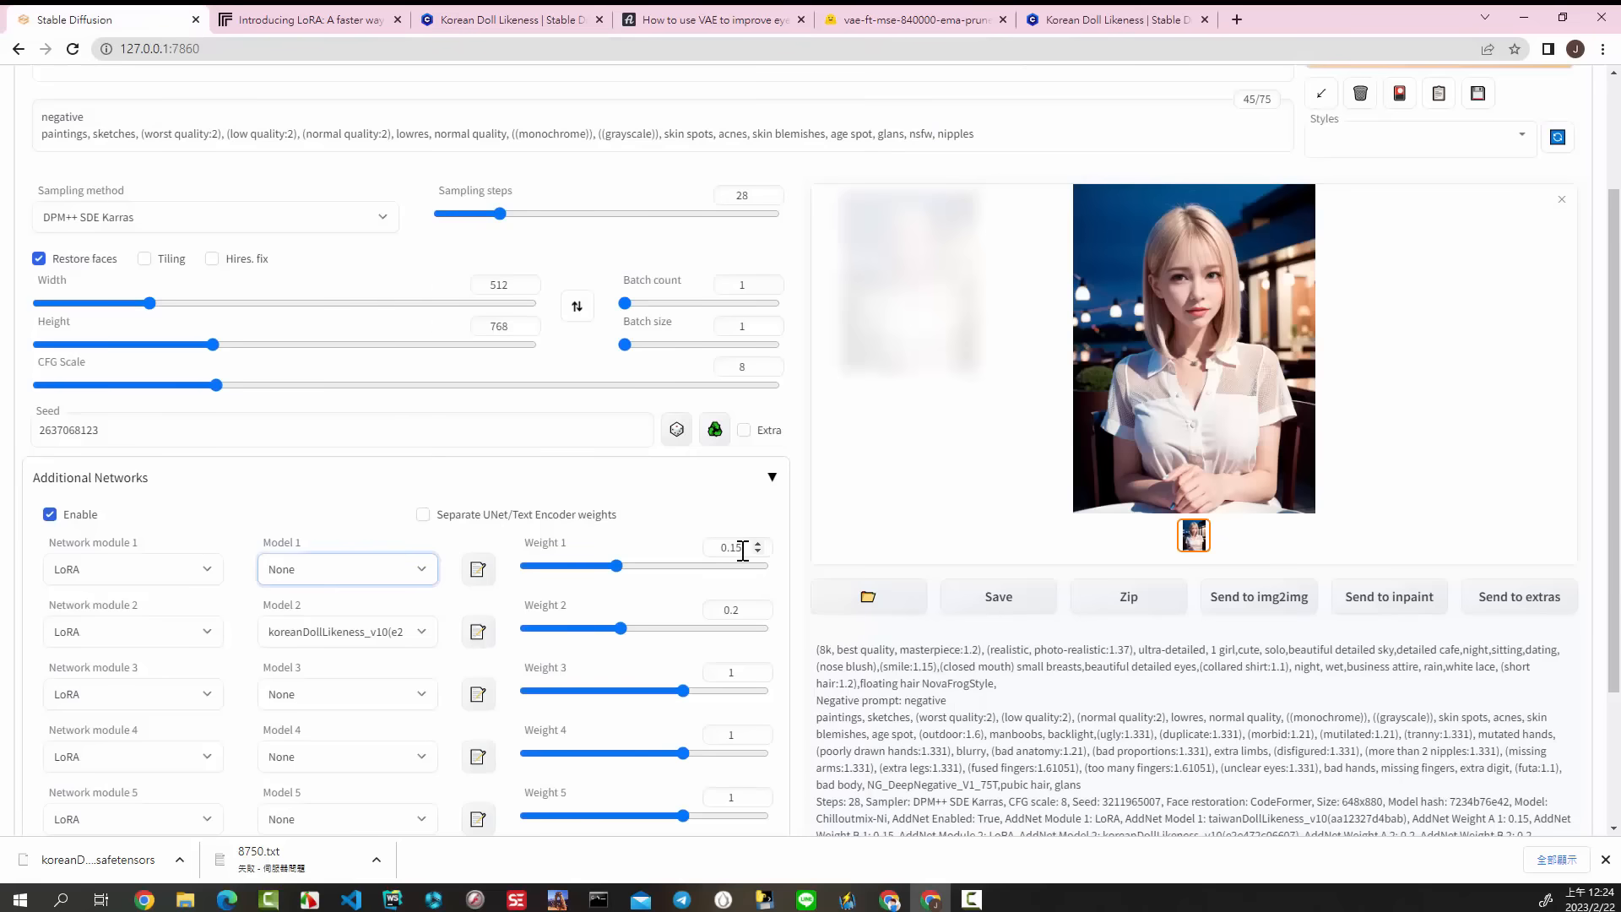
pyautogui.click(741, 611)
pyautogui.doubleClick(741, 611)
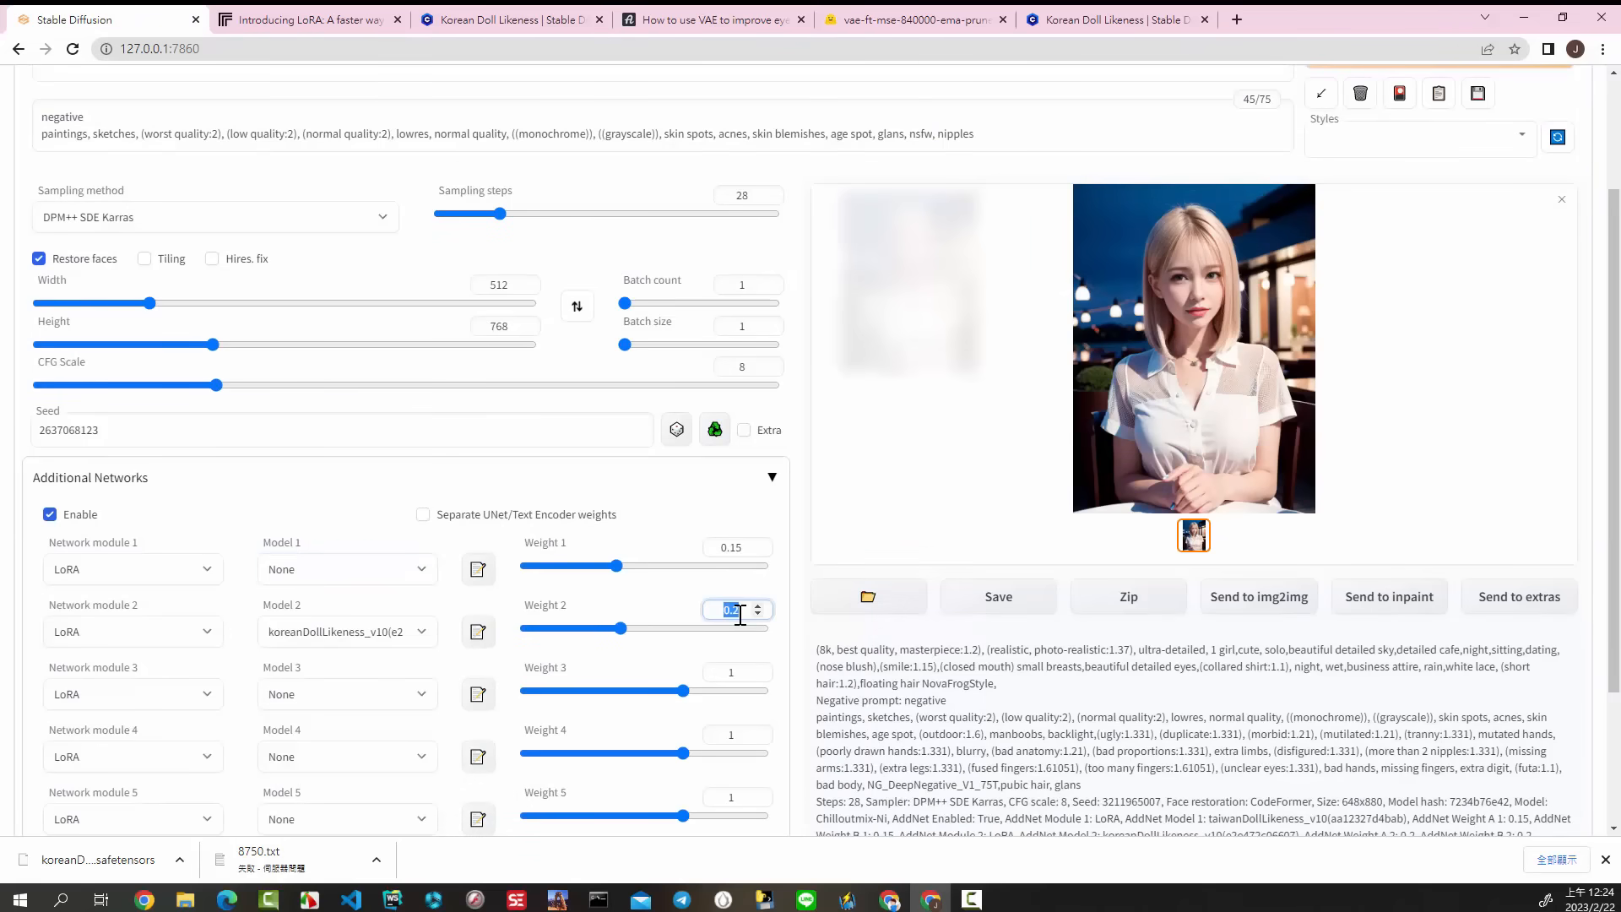
pyautogui.write('0.66')
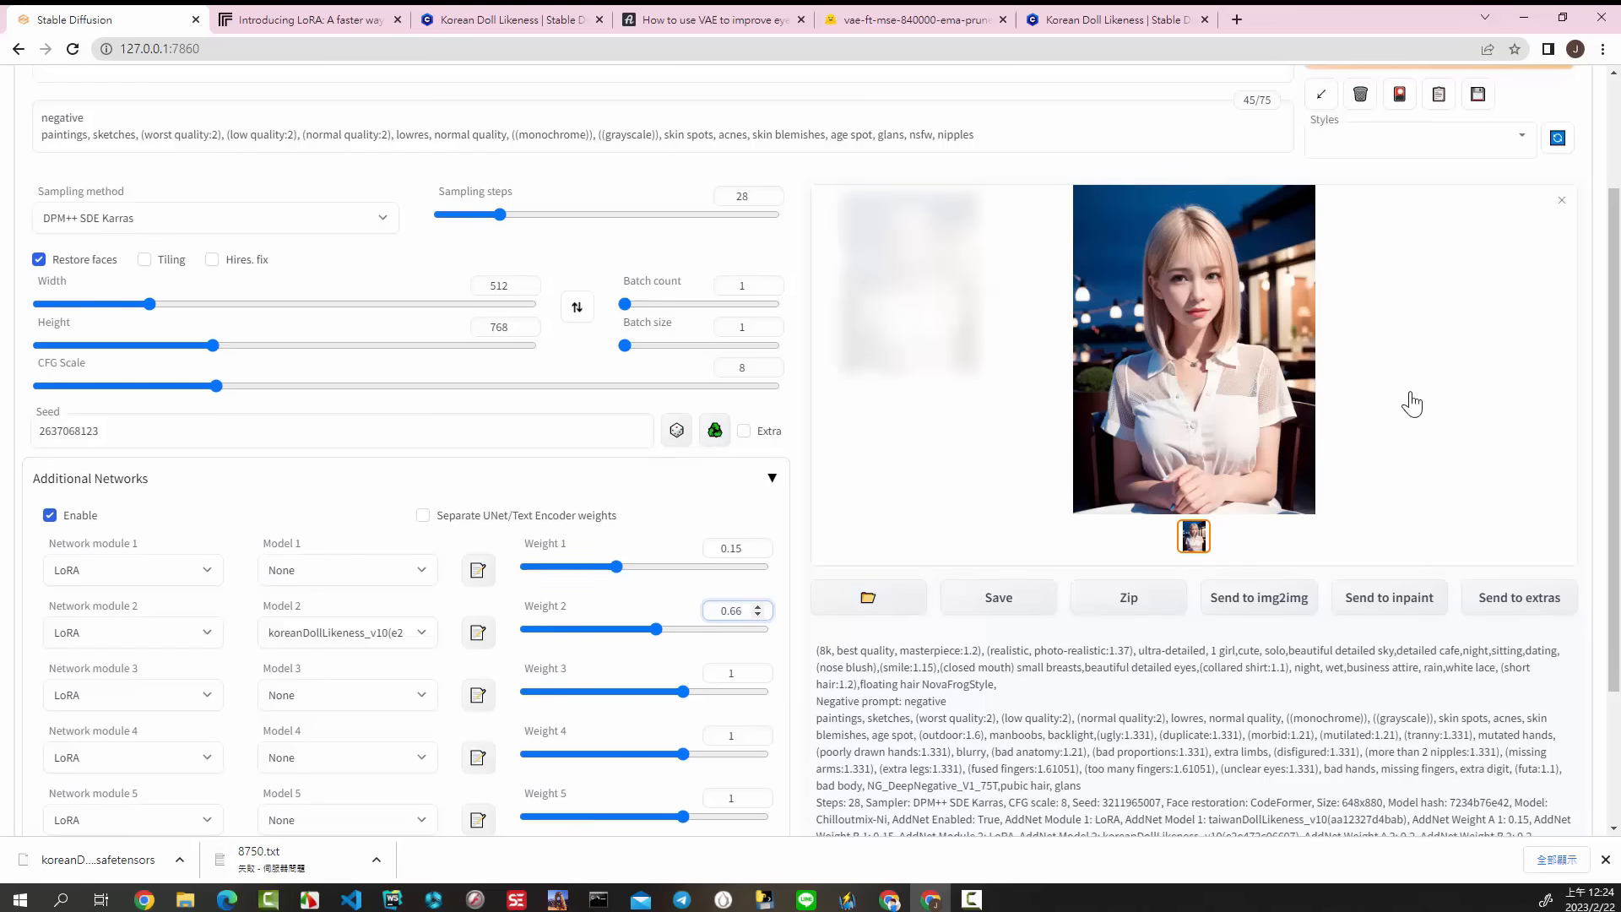
# Step: Generate an image with the copied settings and compare it with the sample image on Civitai
pyautogui.scroll(2, 1410, 397)
pyautogui.click(1433, 210)
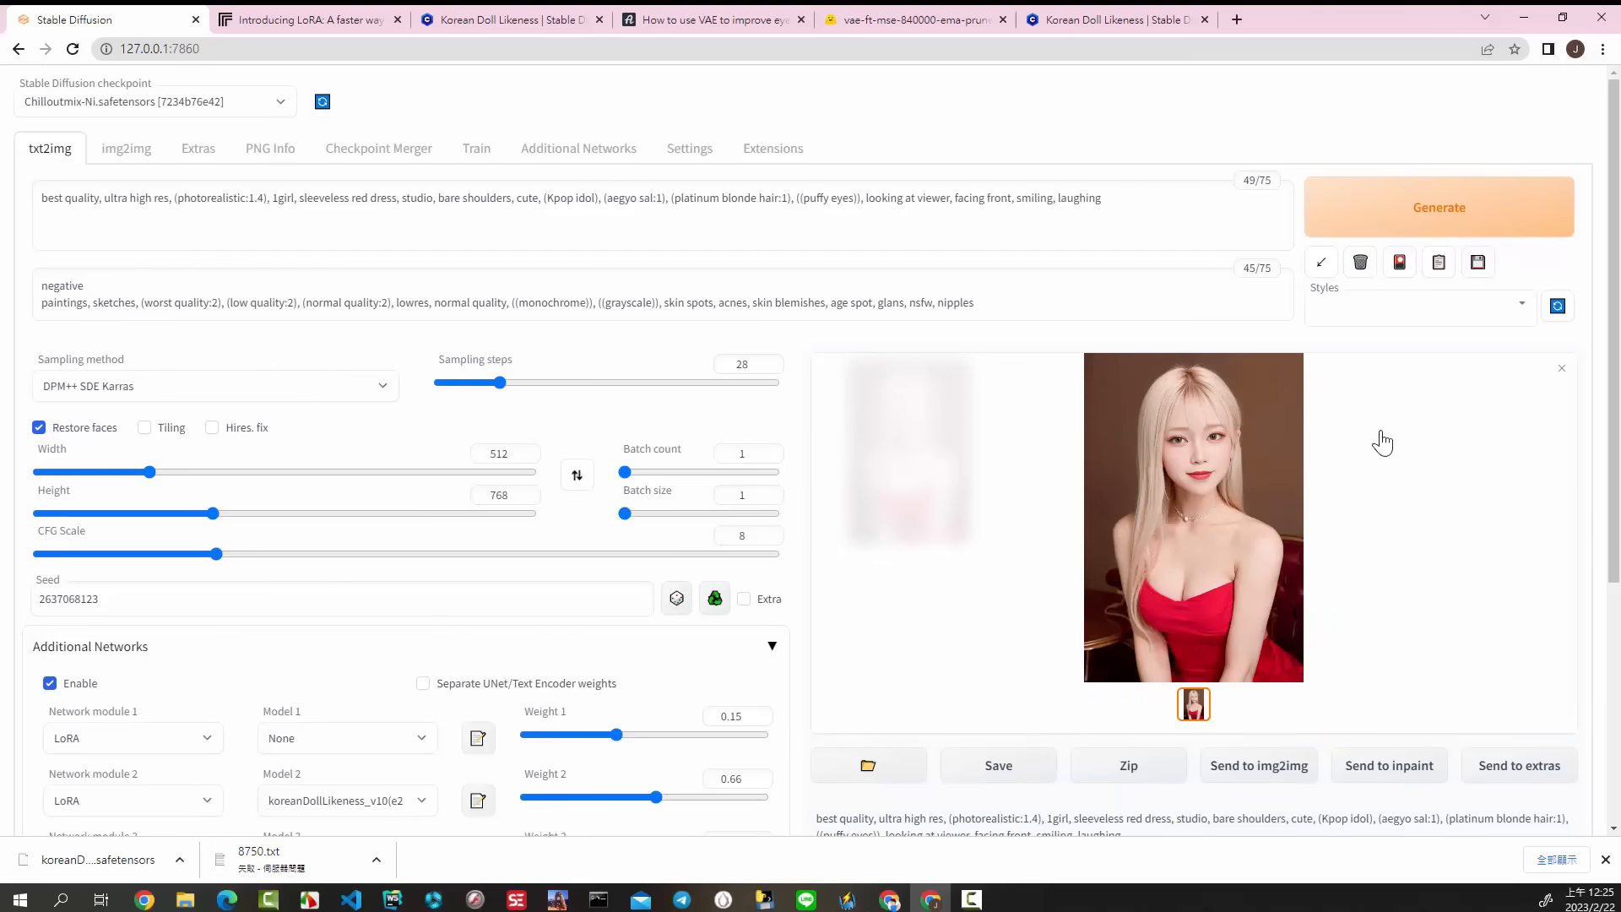
pyautogui.click(1102, 20)
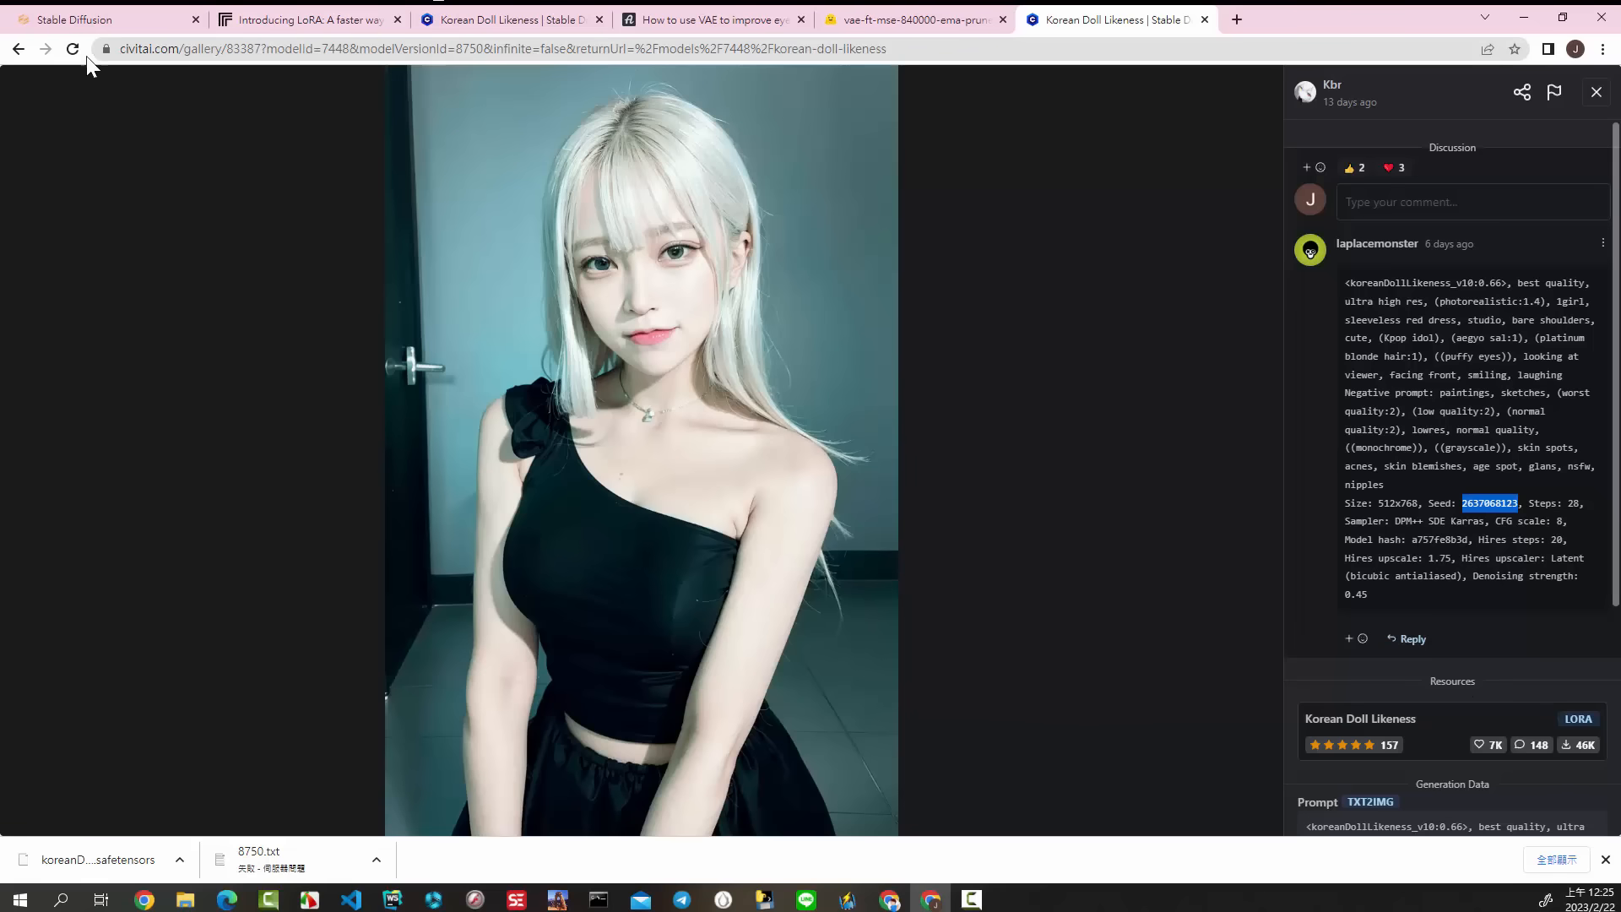
pyautogui.click(95, 19)
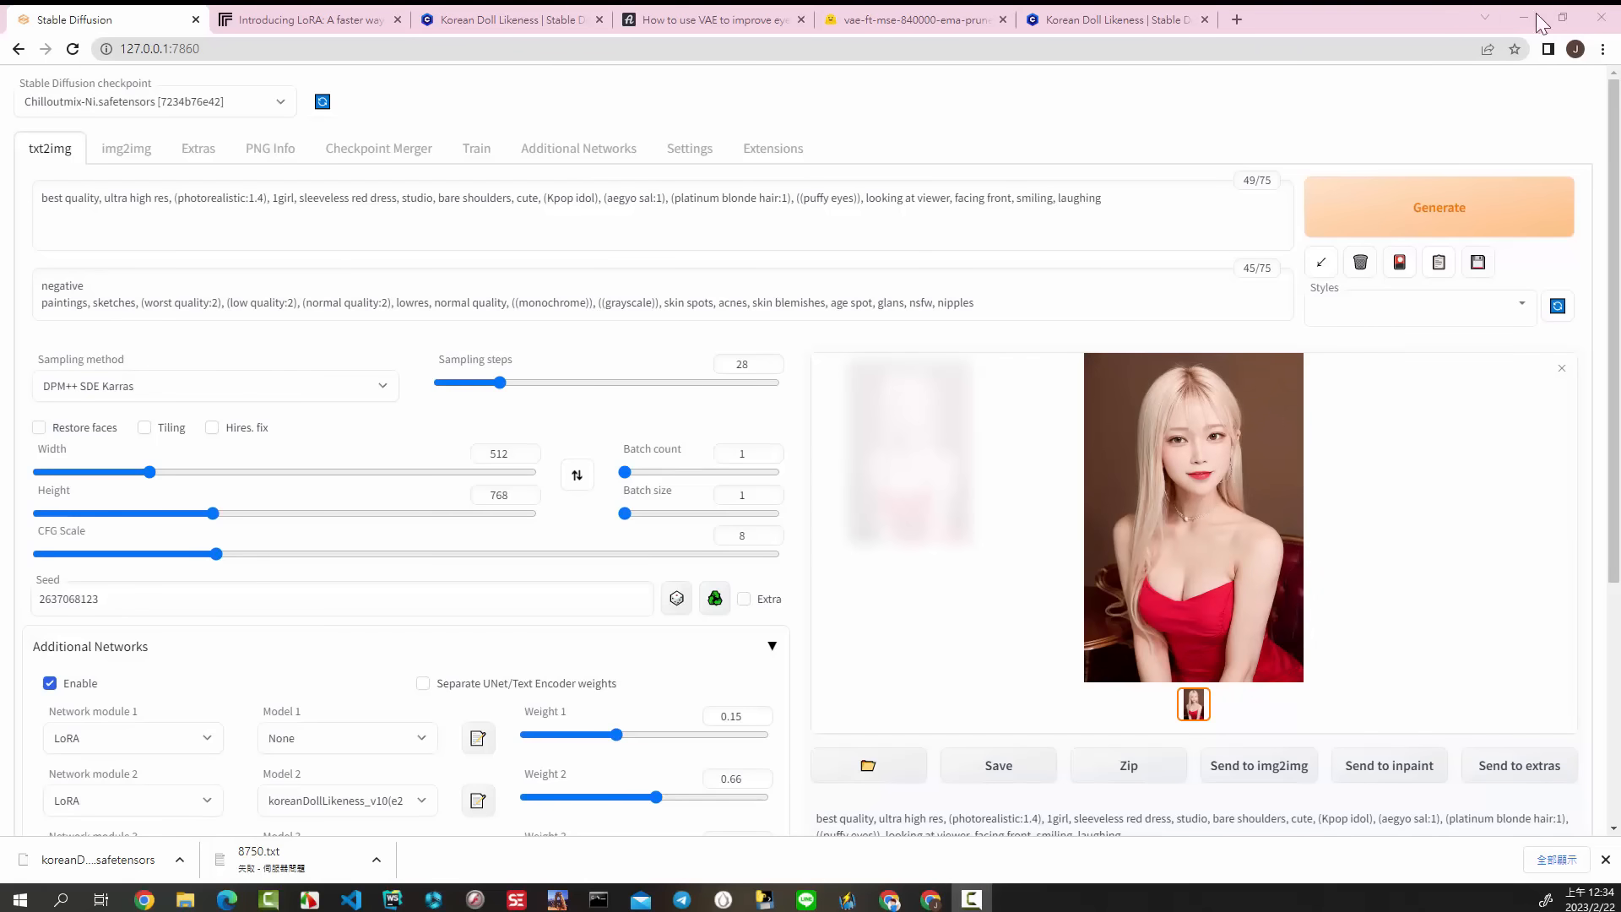
# Step: Compare the prompt in the Civitai comment with the prompt in the sample image's Generation Data
pyautogui.click(1092, 20)
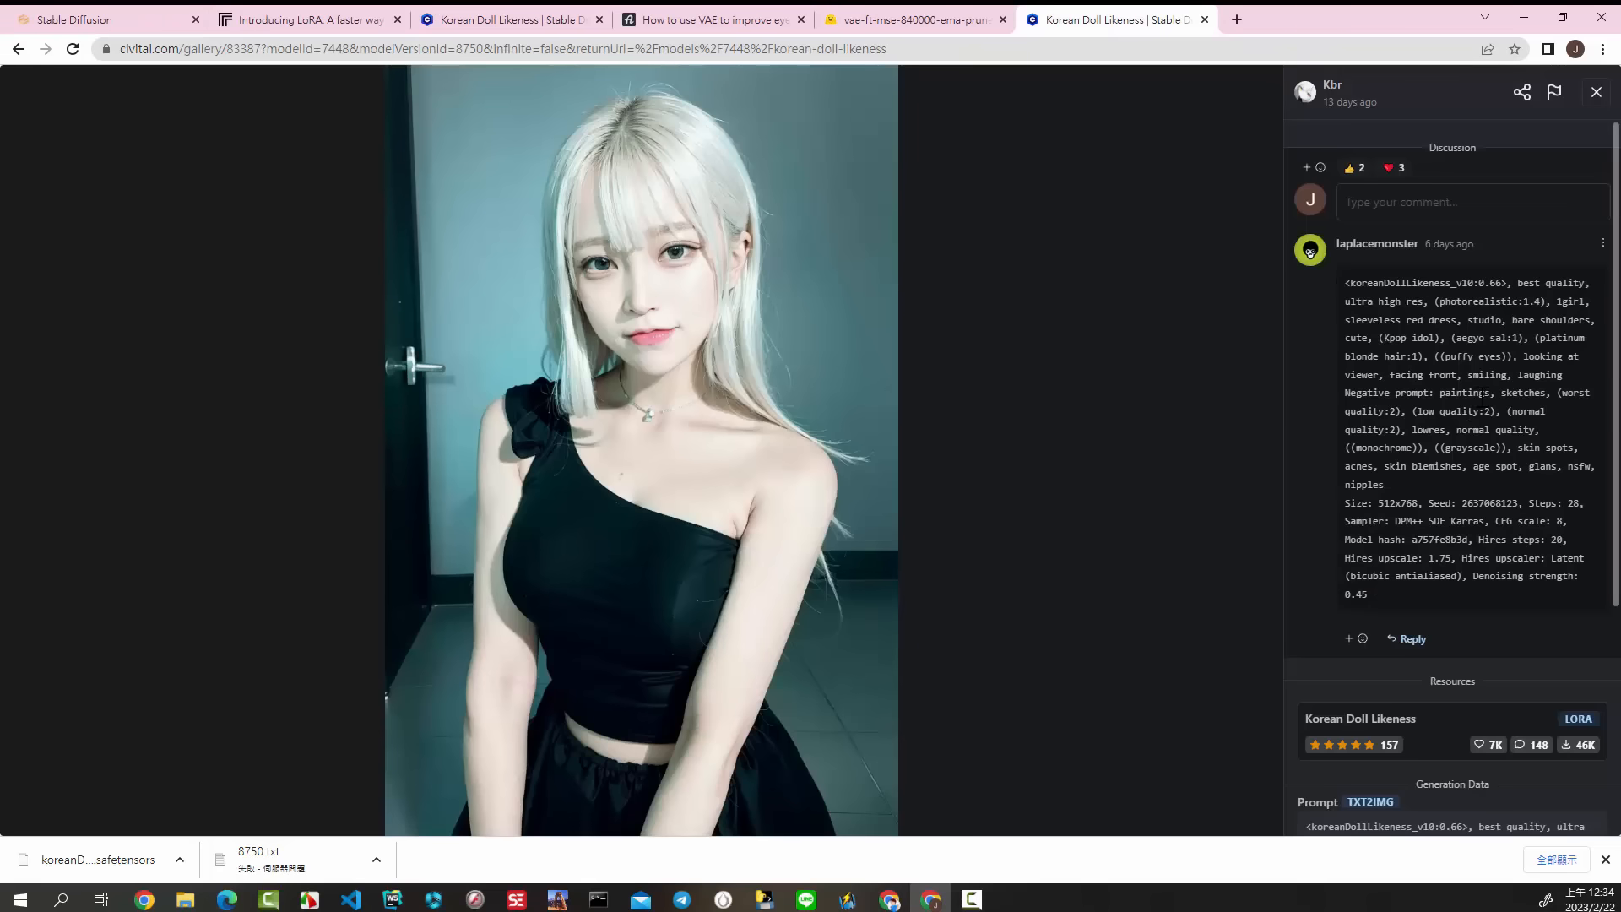
pyautogui.scroll(-4, 1482, 392)
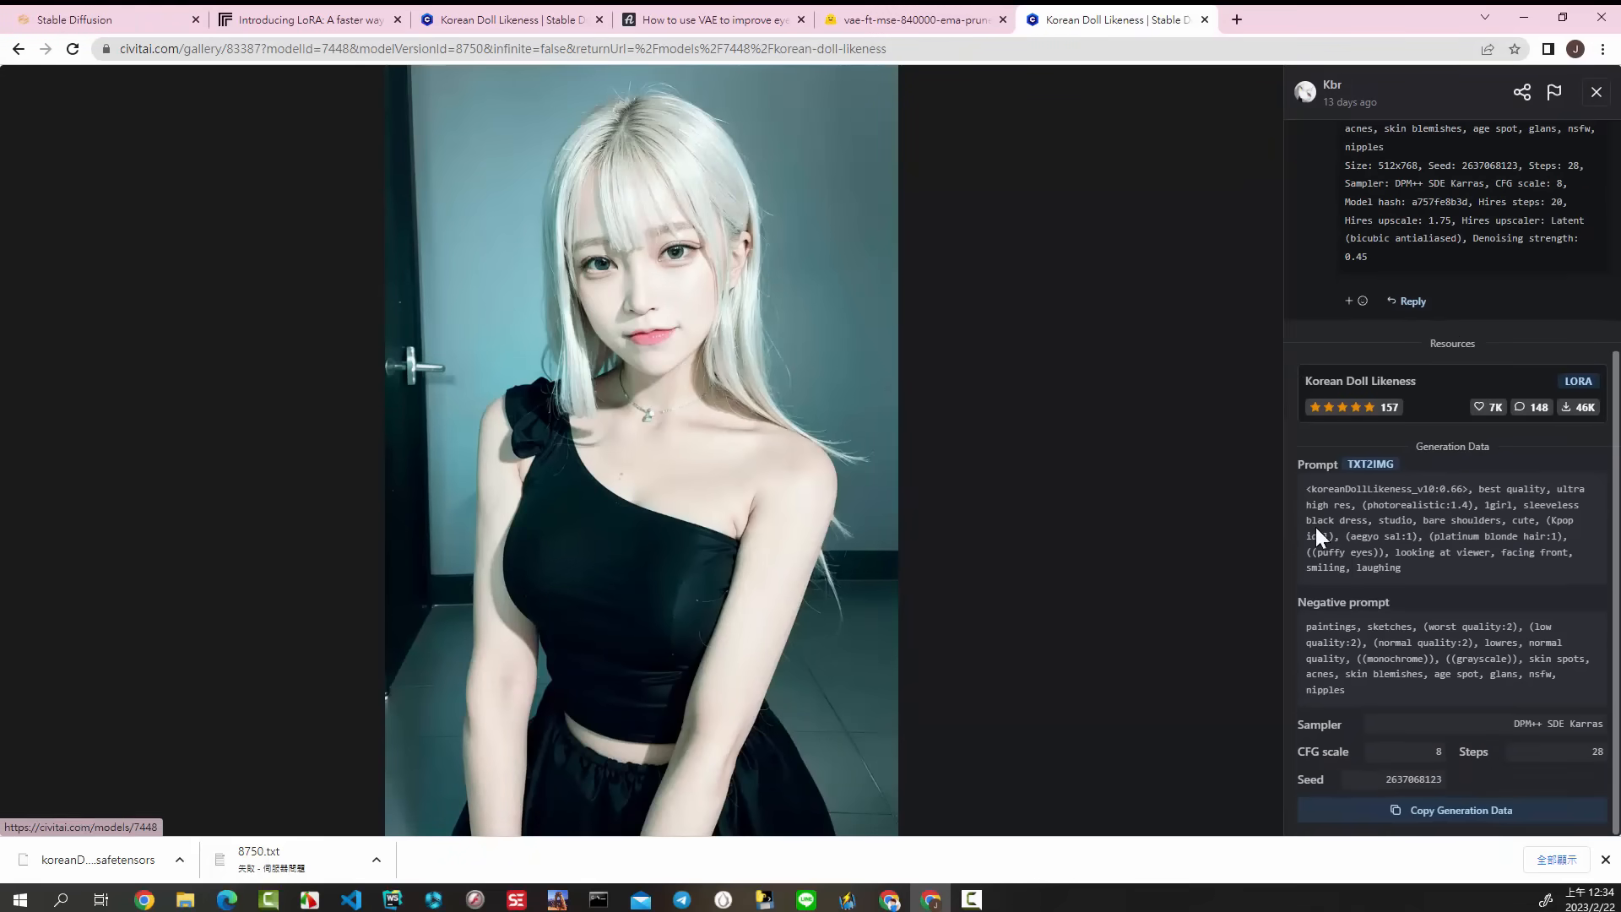
pyautogui.scroll(4, 1480, 485)
pyautogui.scroll(-4, 1479, 484)
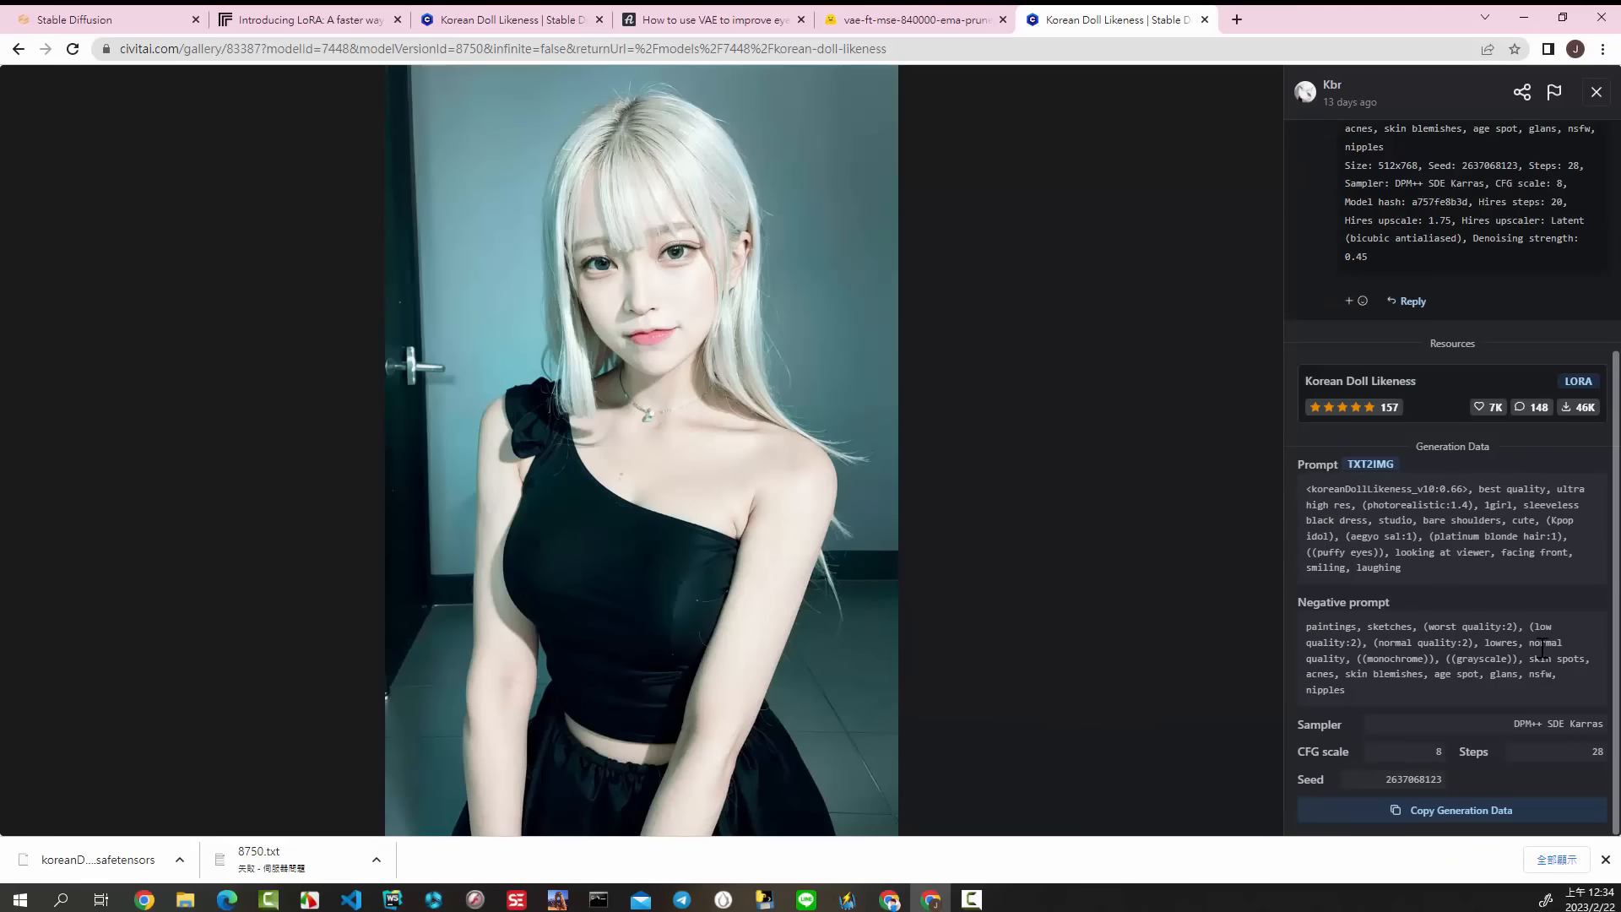
pyautogui.scroll(4, 1523, 560)
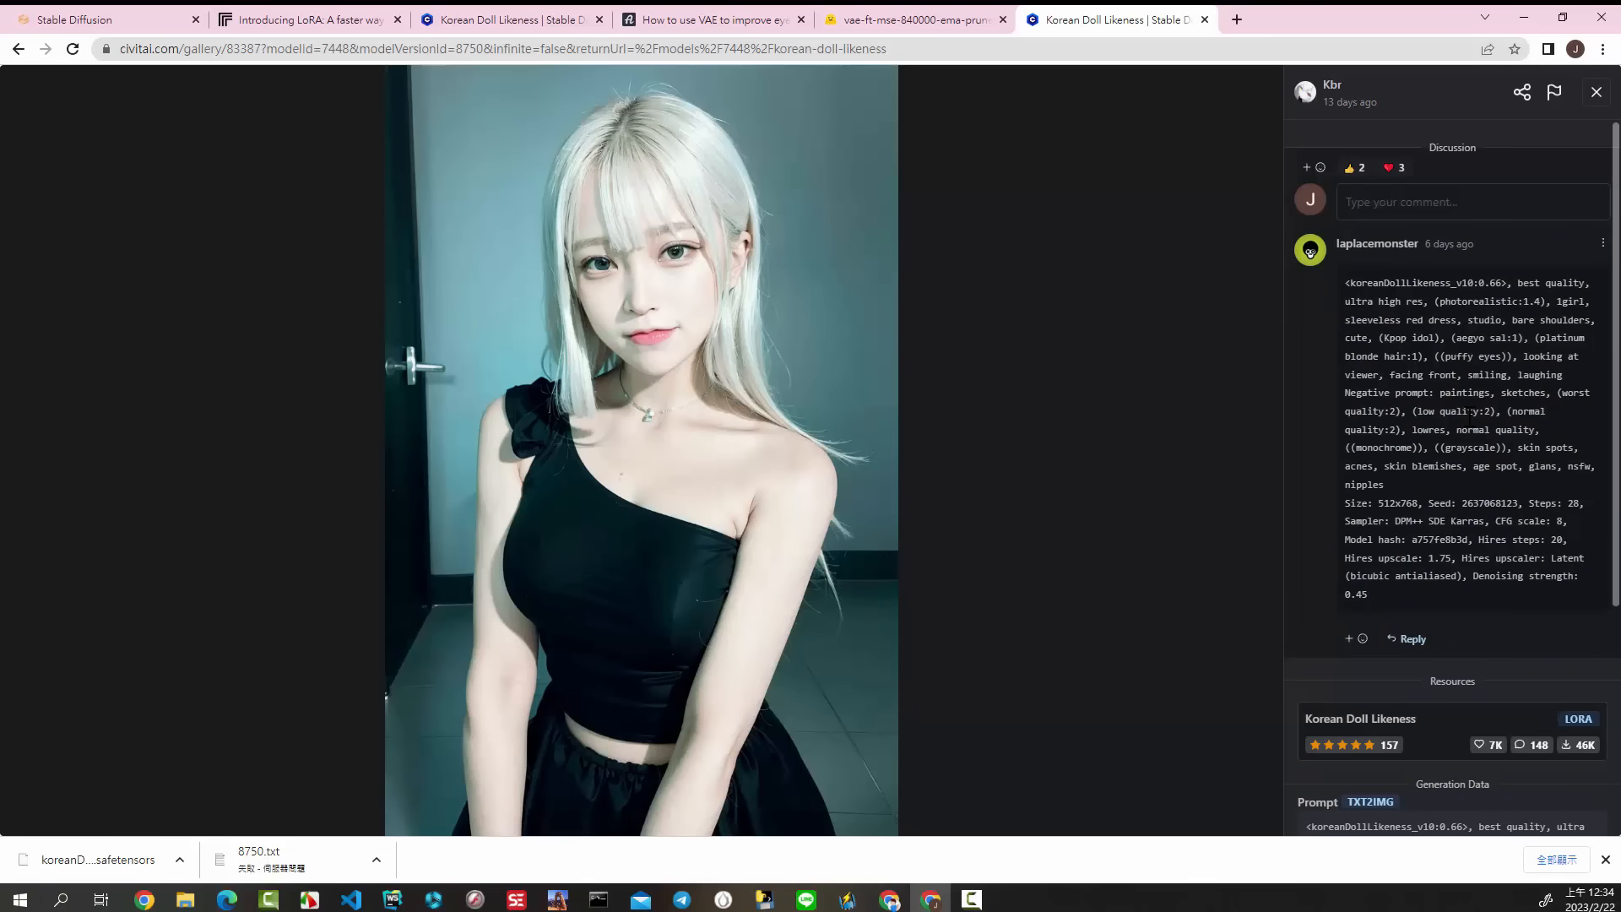
pyautogui.scroll(-4, 1470, 414)
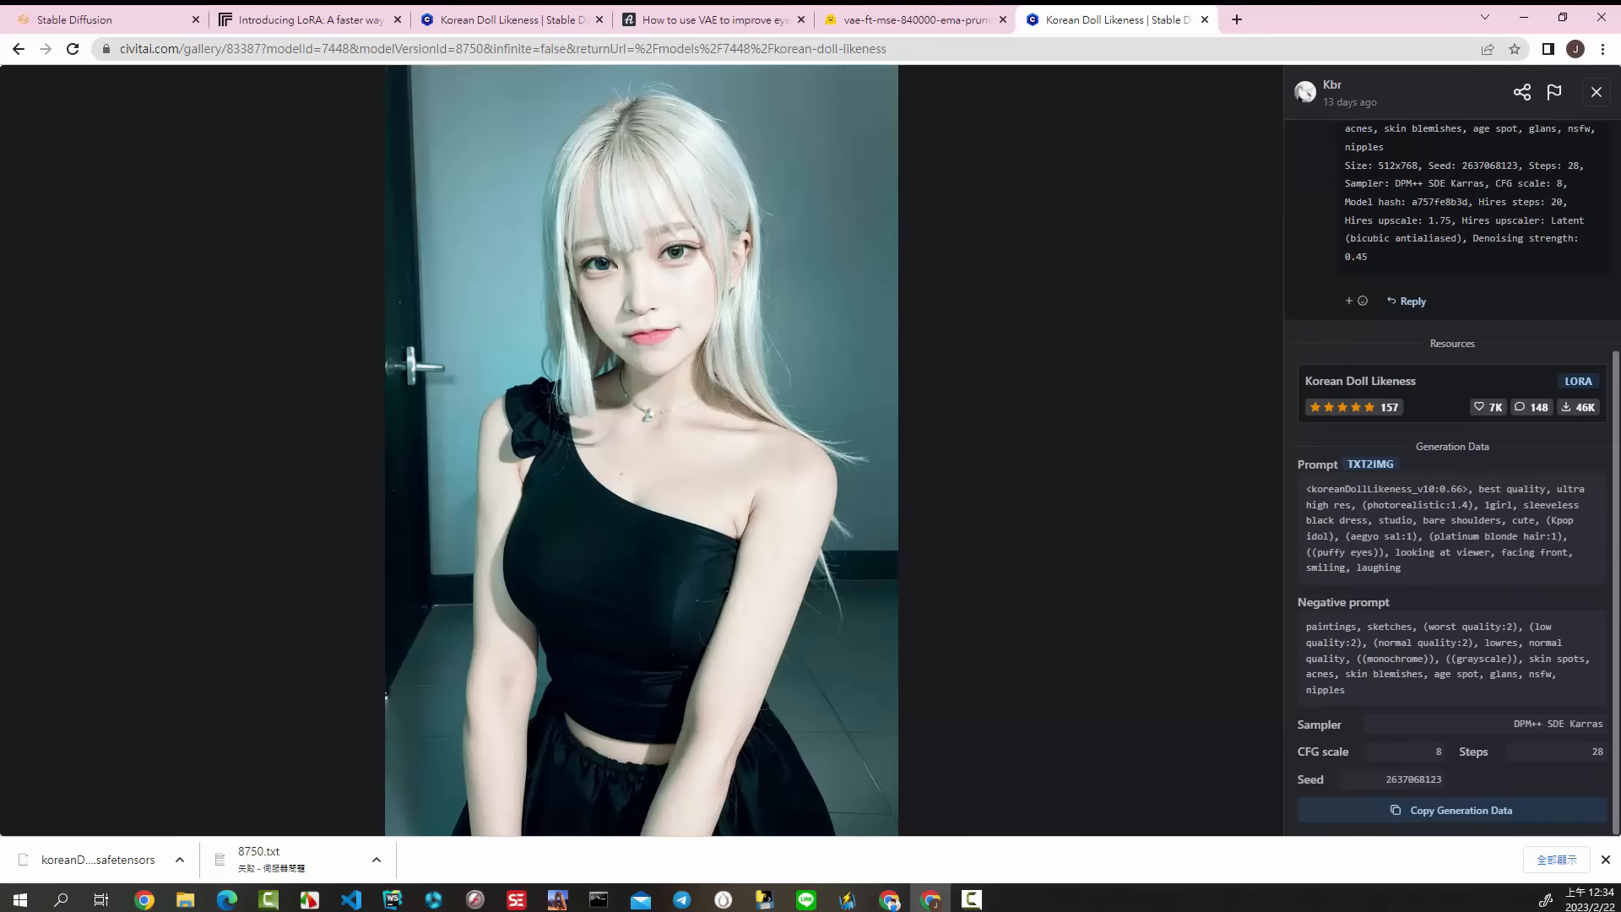